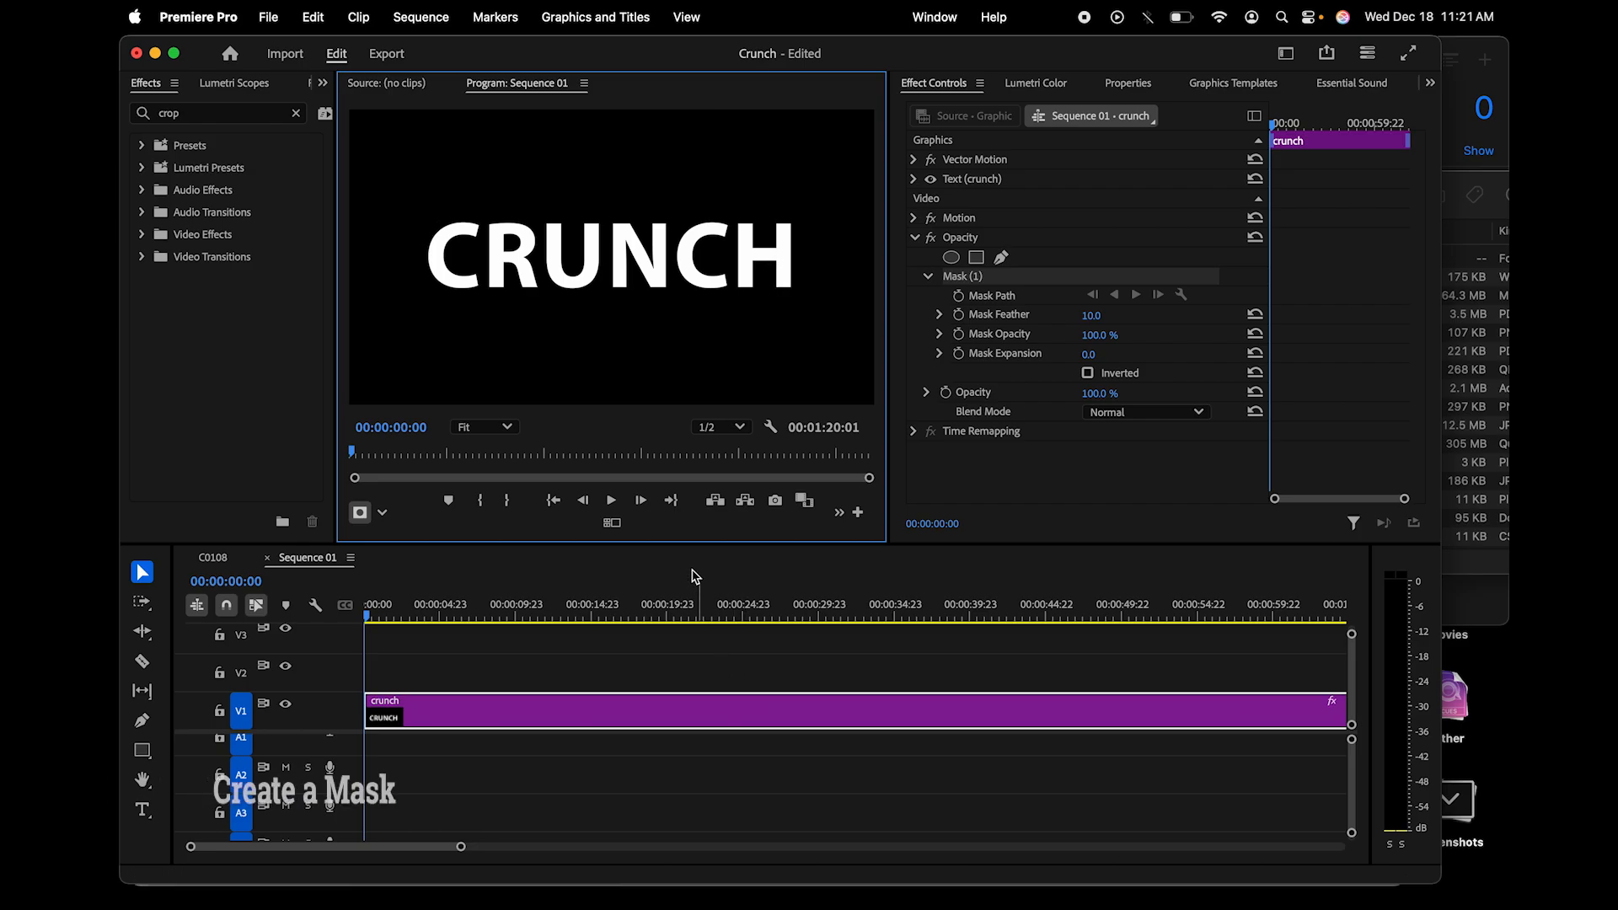
- Replace the crunch clip's existing opacity mask with a closed, four-point pen mask around the lower half of the CRUNCH text
click(948, 285)
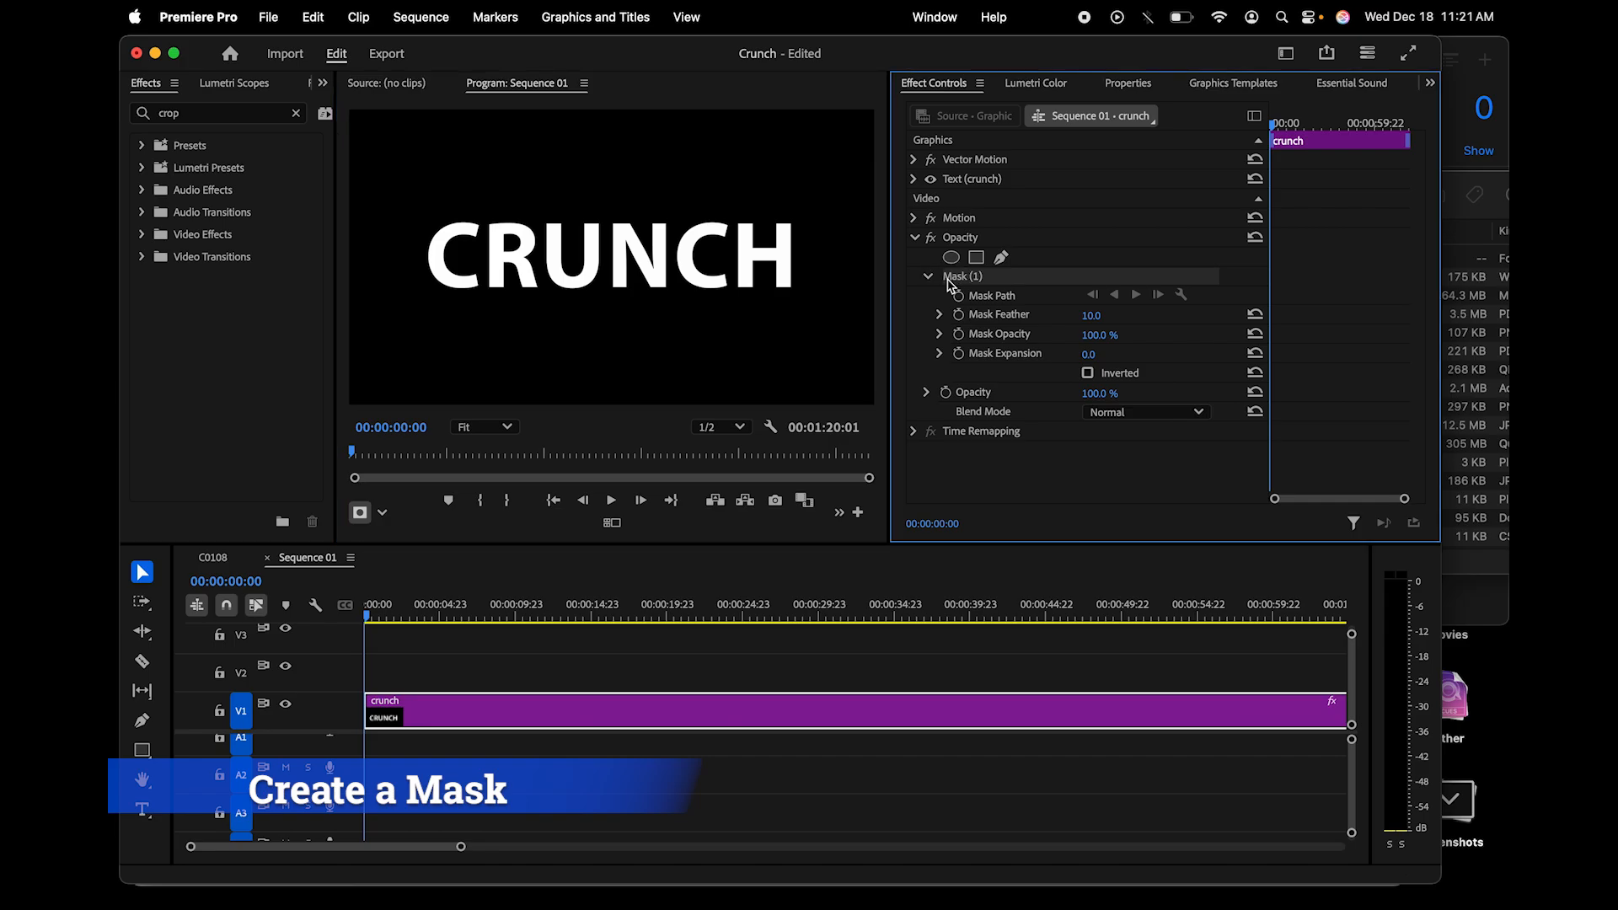
key(Delete)
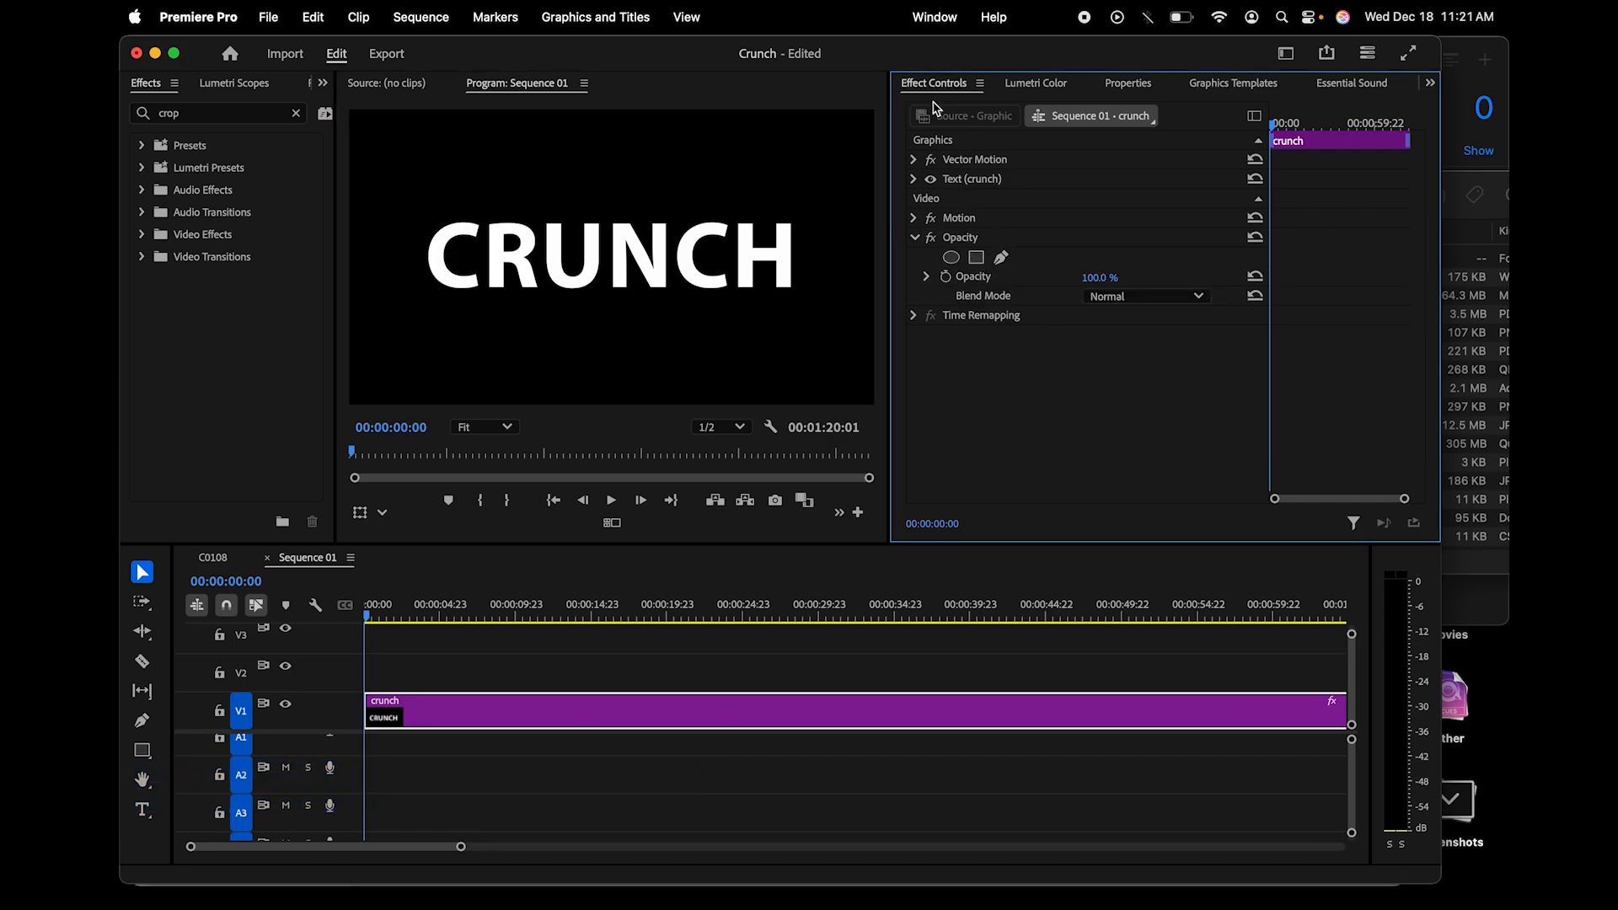
click(1002, 259)
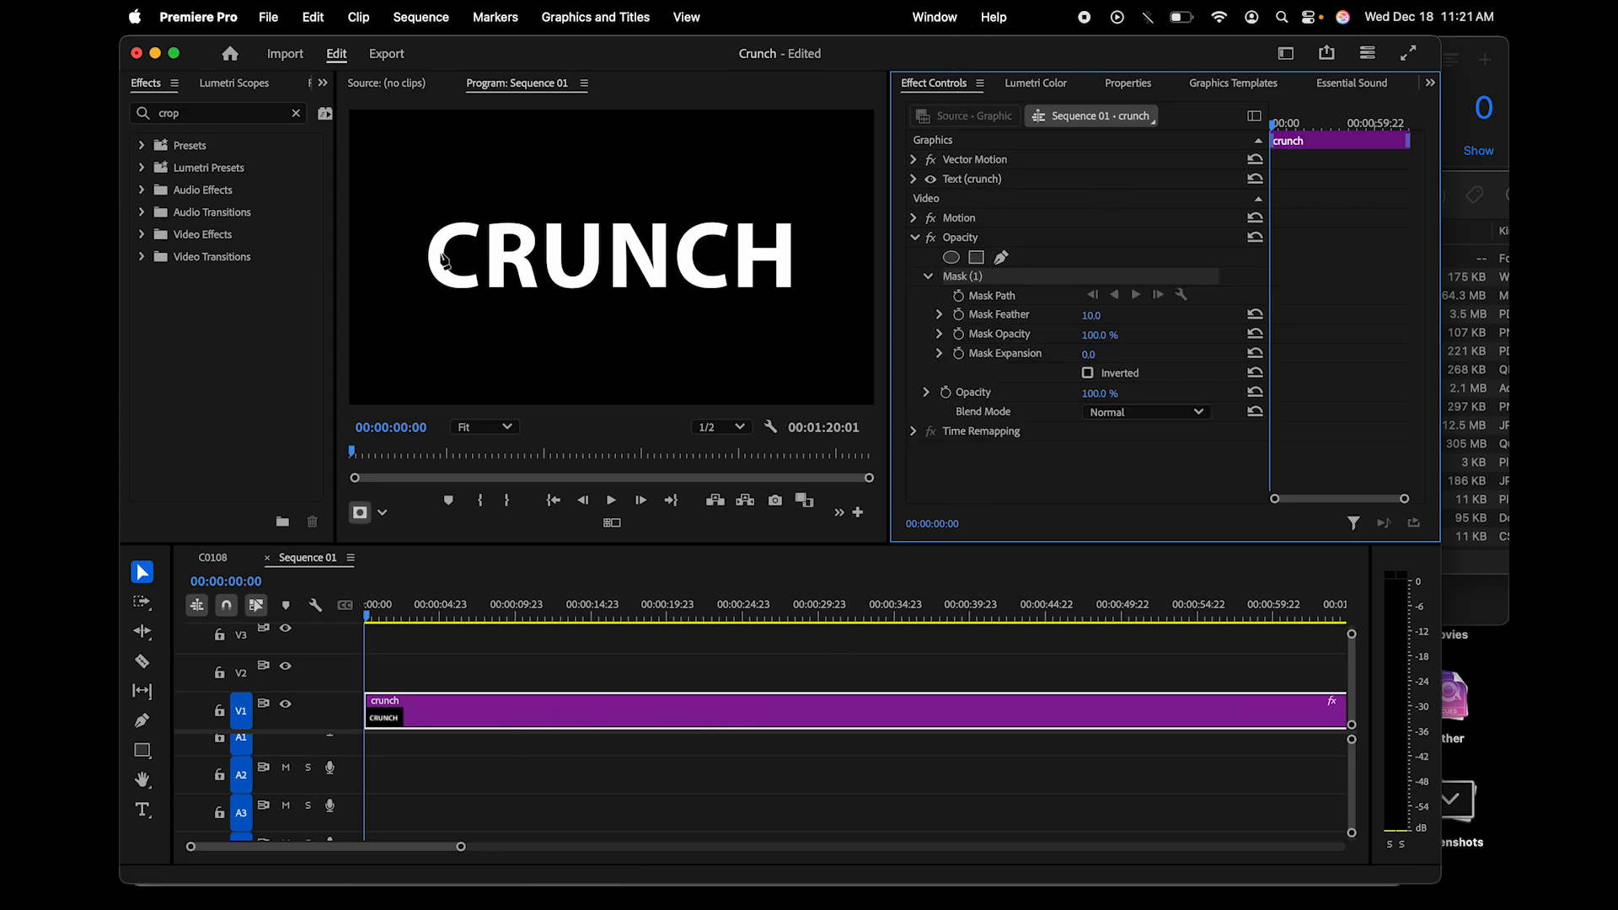
click(411, 254)
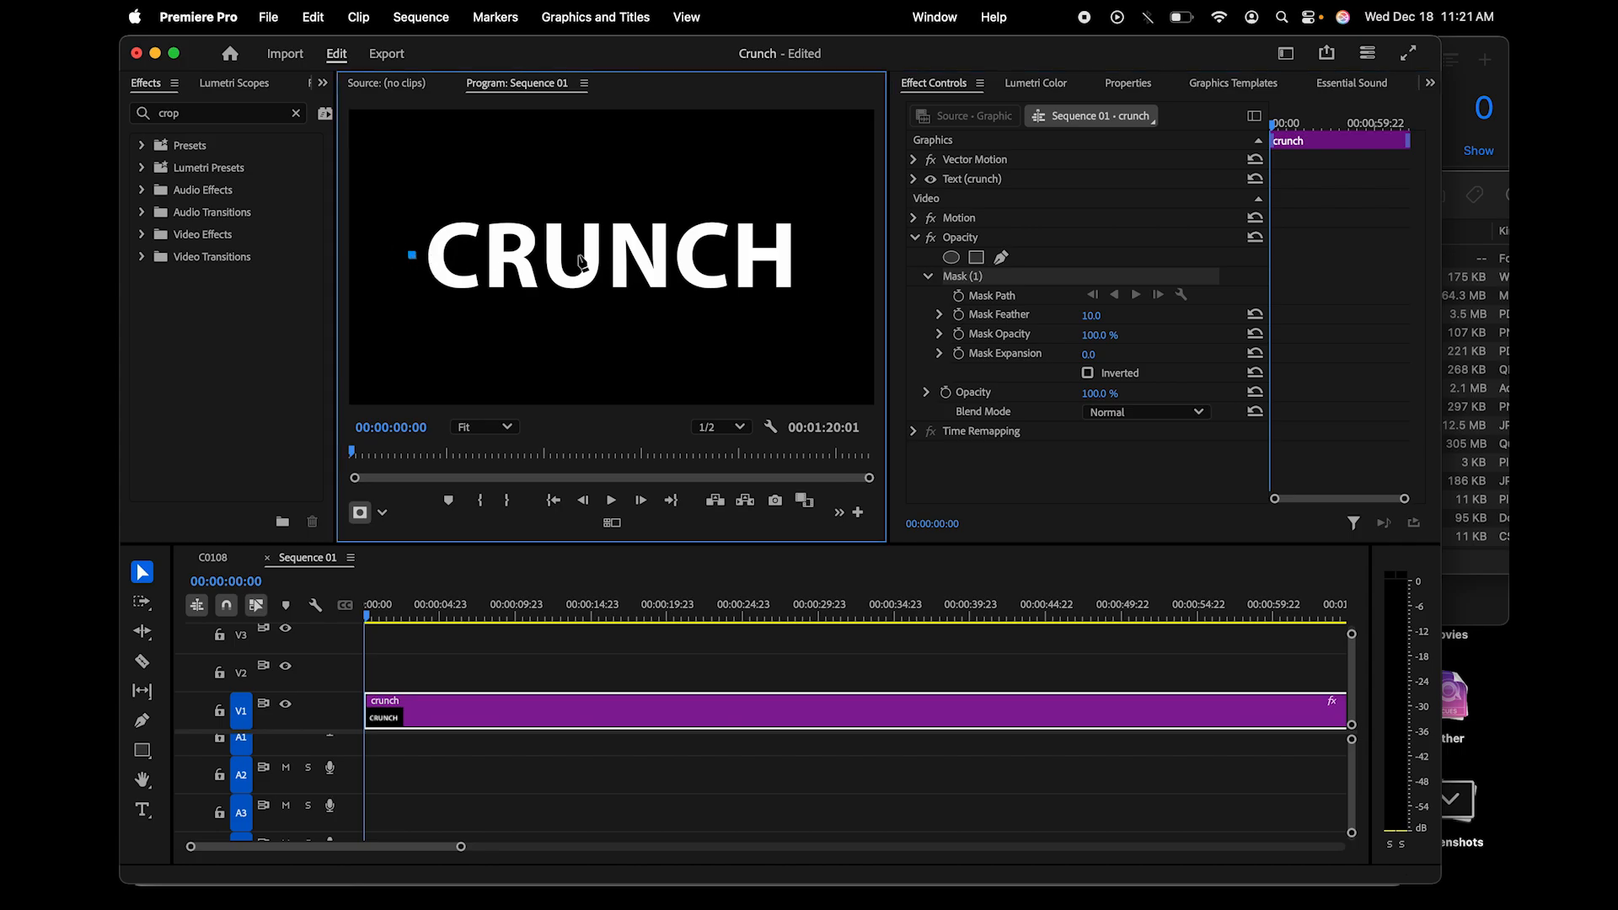
click(804, 256)
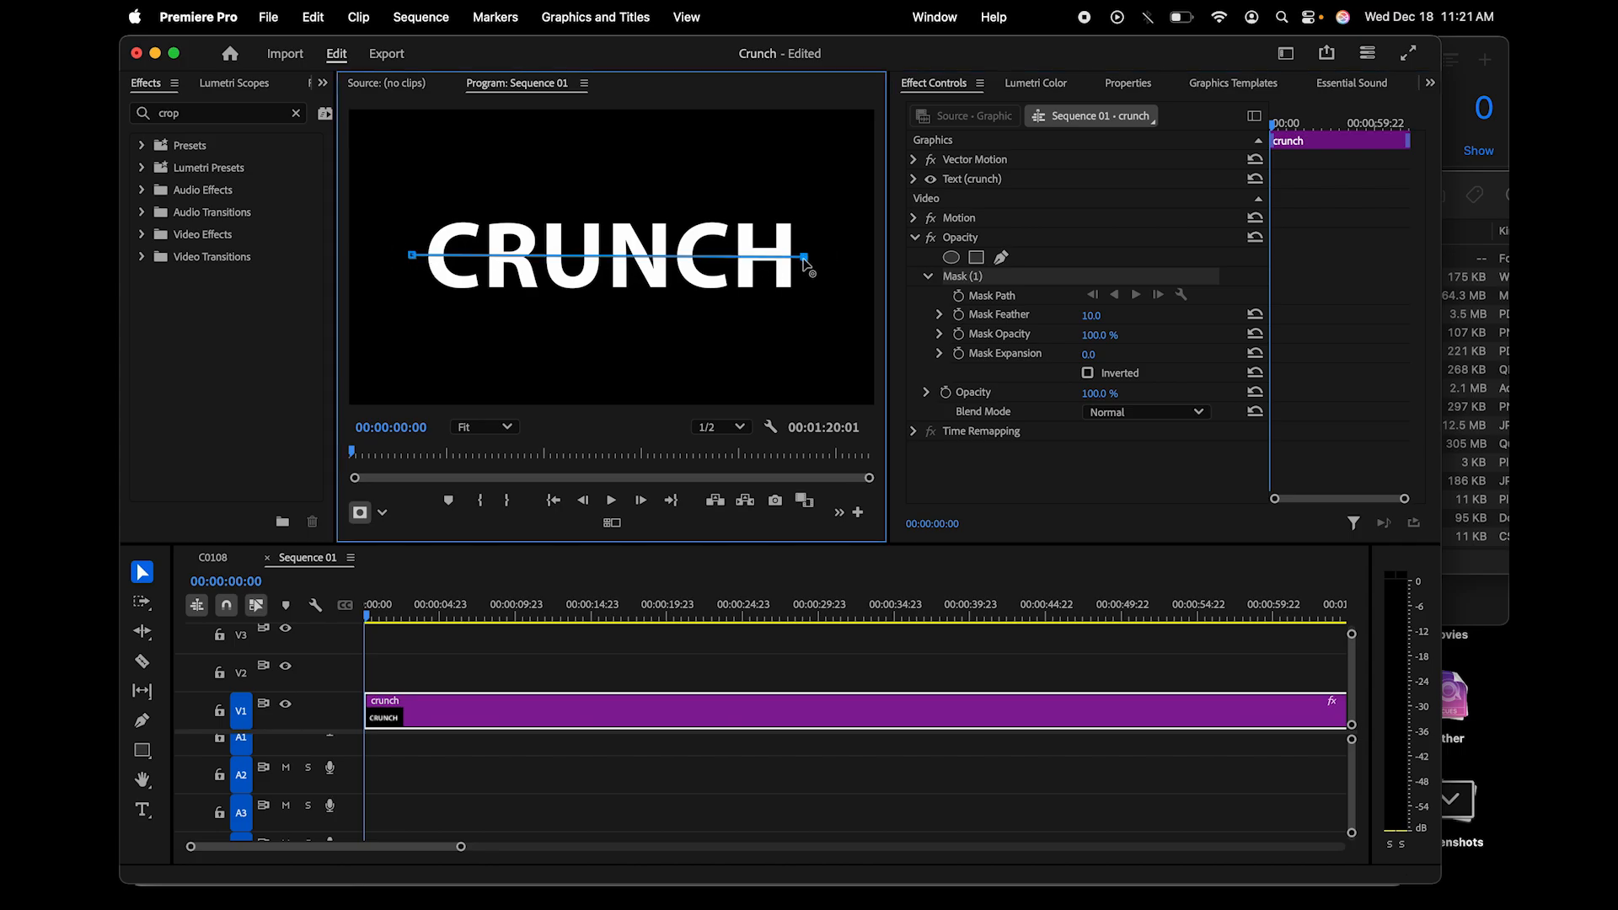
click(805, 298)
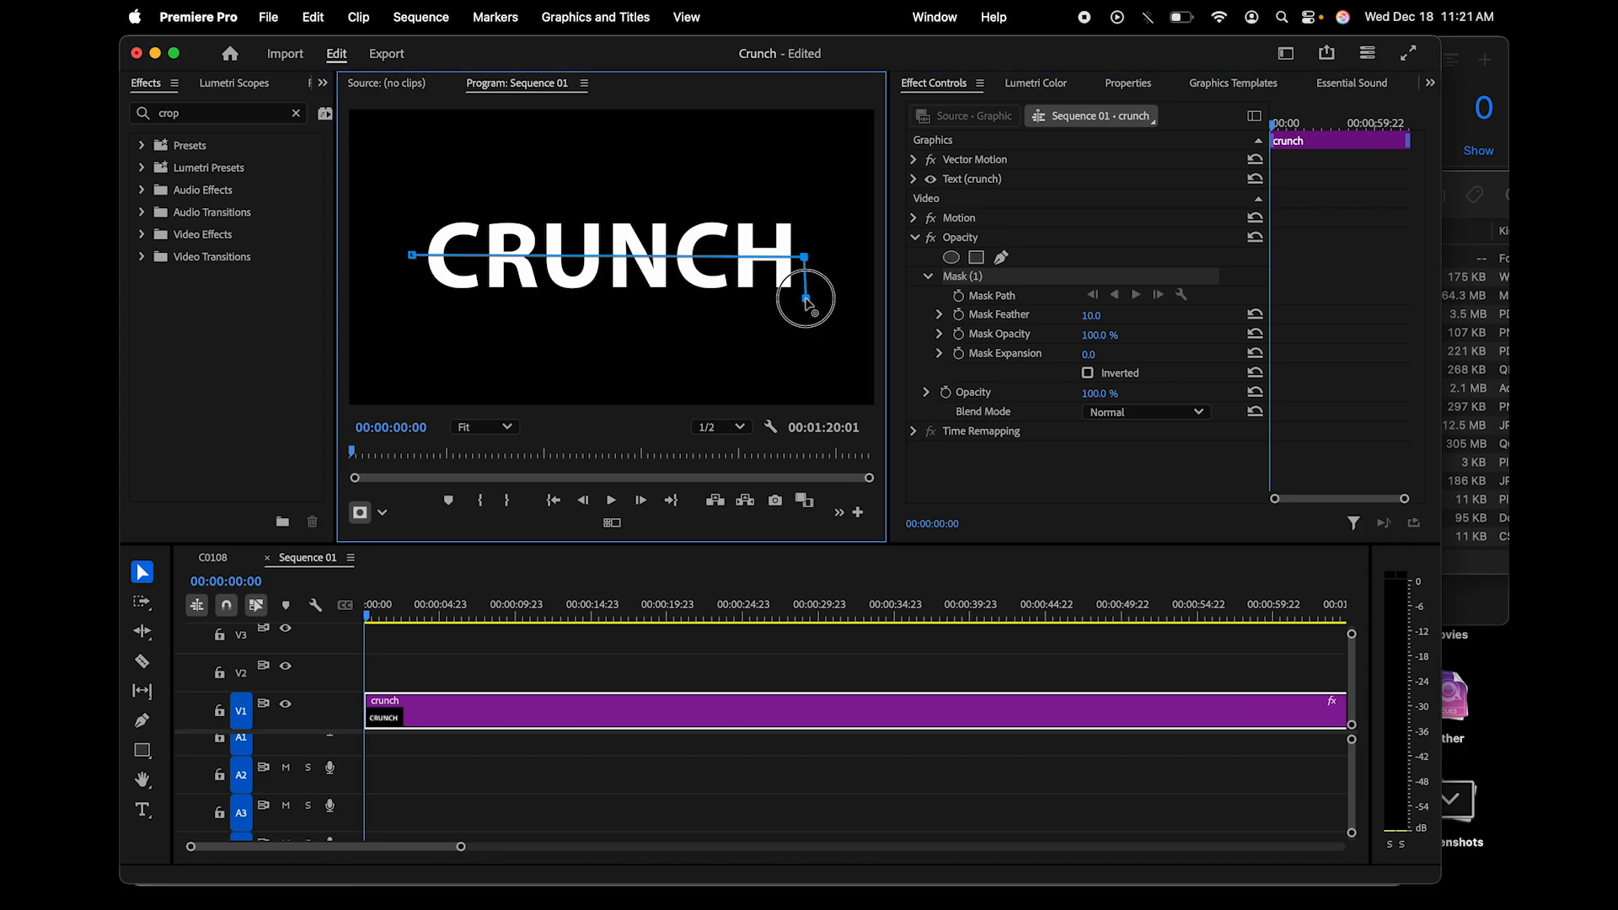
click(418, 297)
click(411, 255)
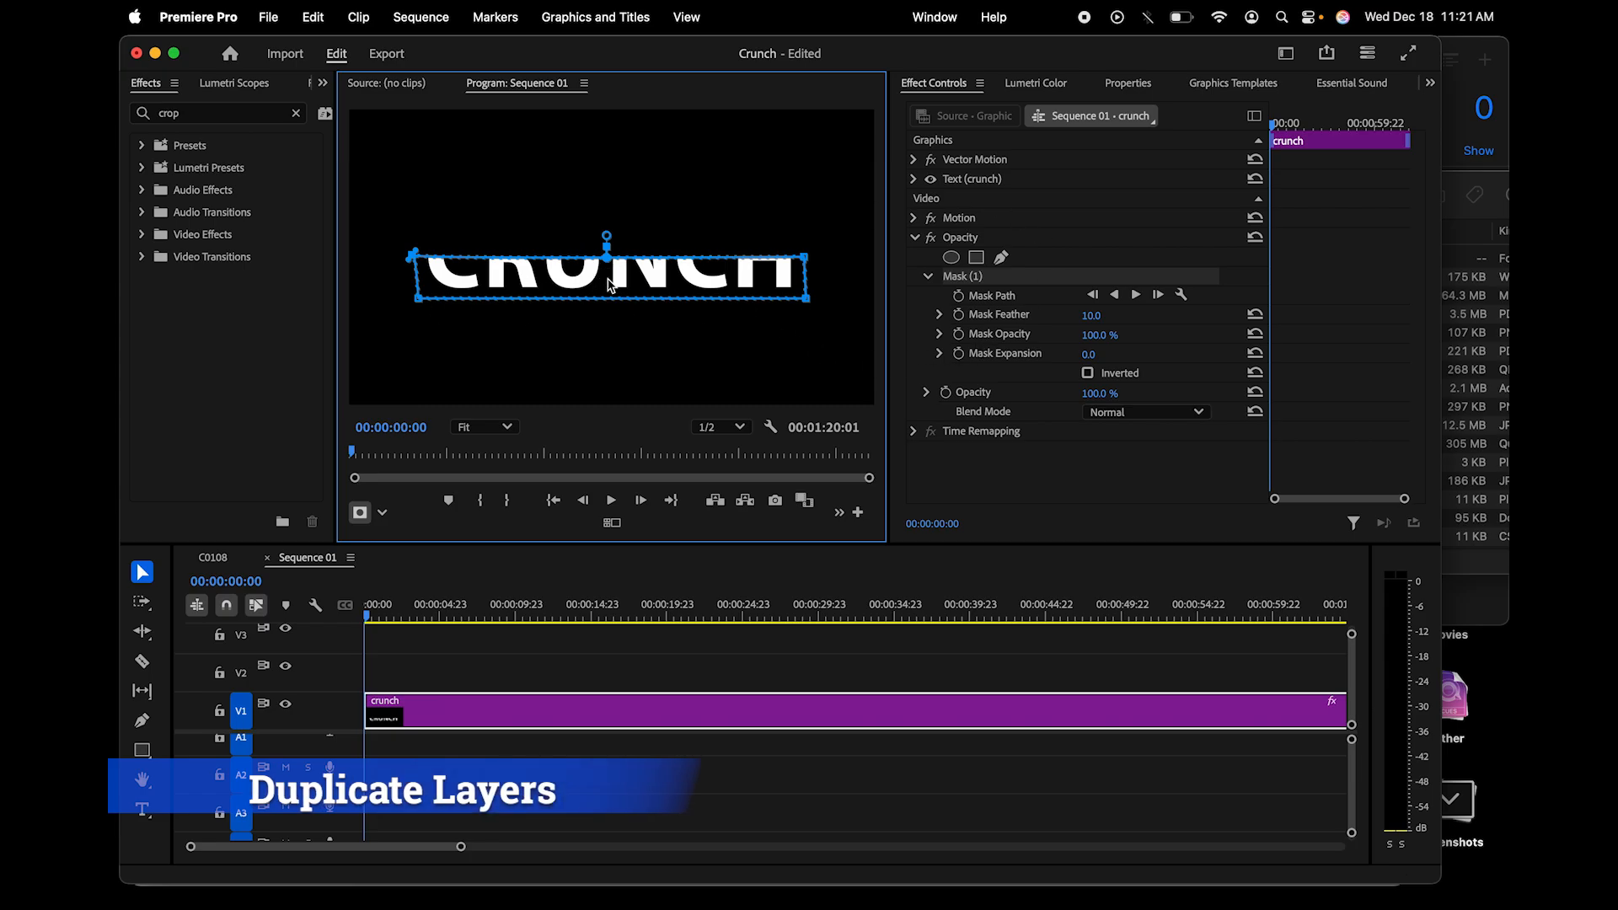
- Duplicate the masked crunch clip from V1 onto V2 and invert the copy's opacity mask
click(429, 717)
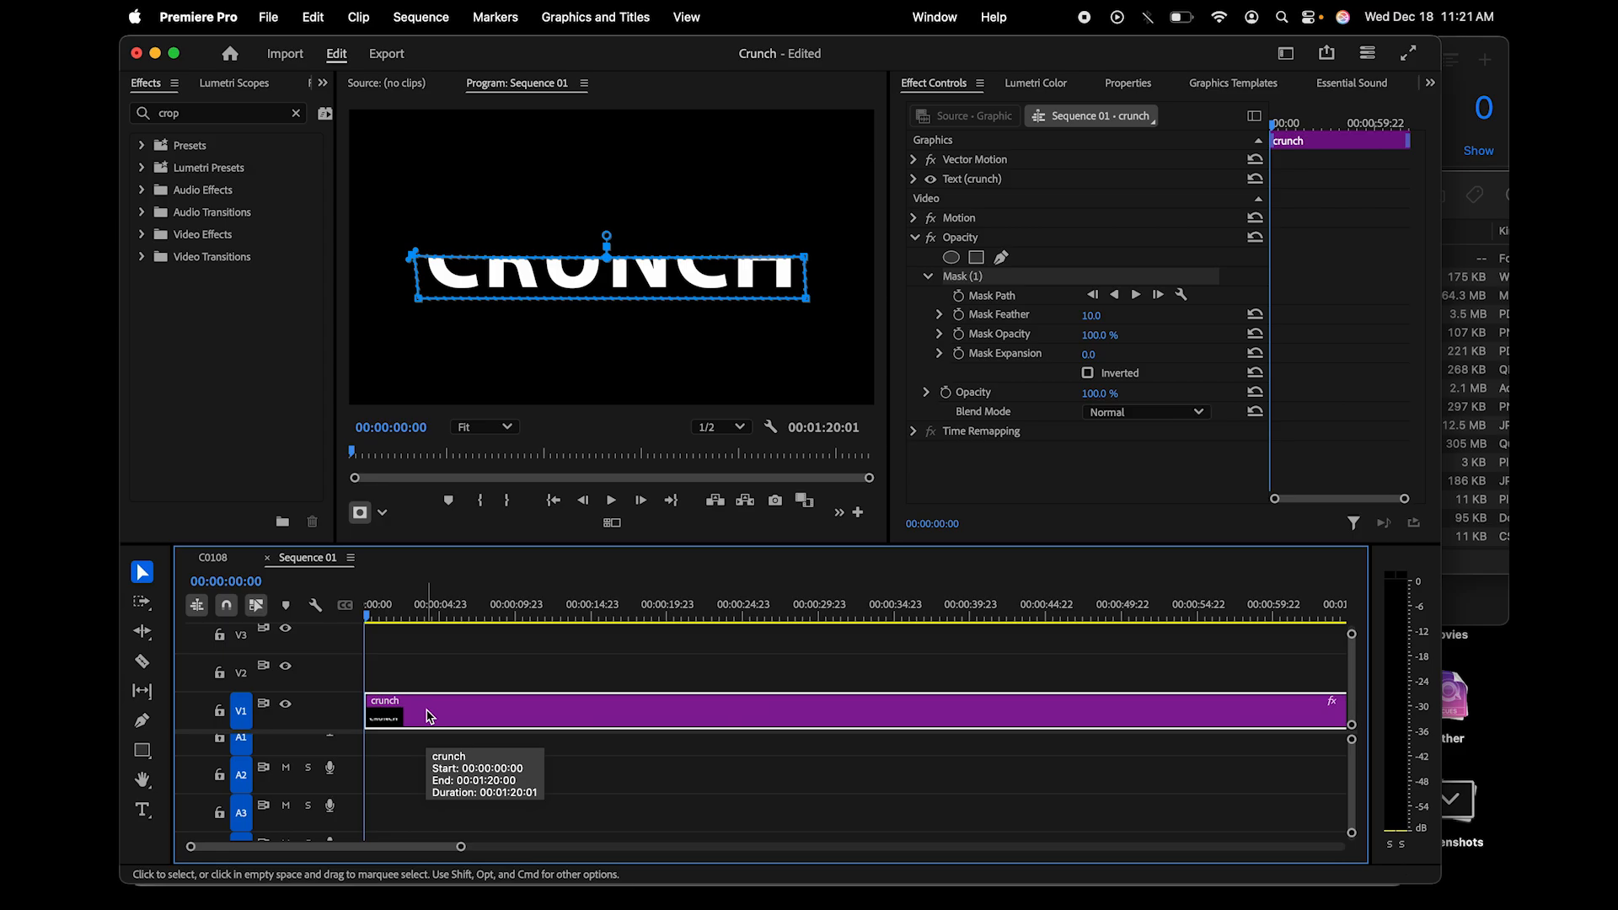
drag(429, 717, 412, 683)
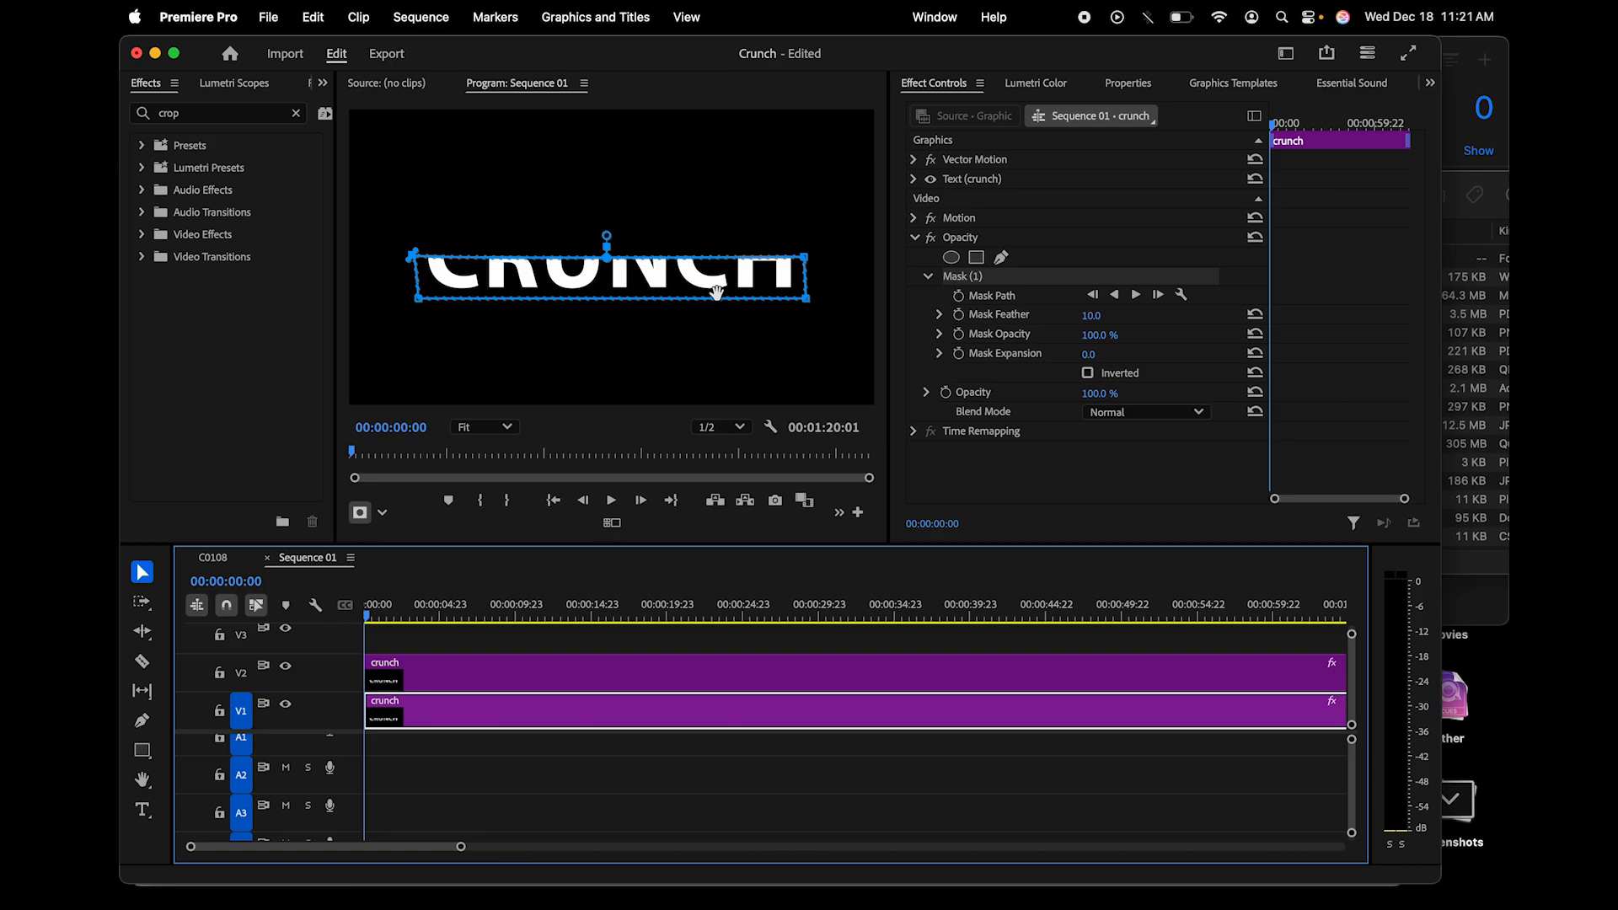
click(750, 671)
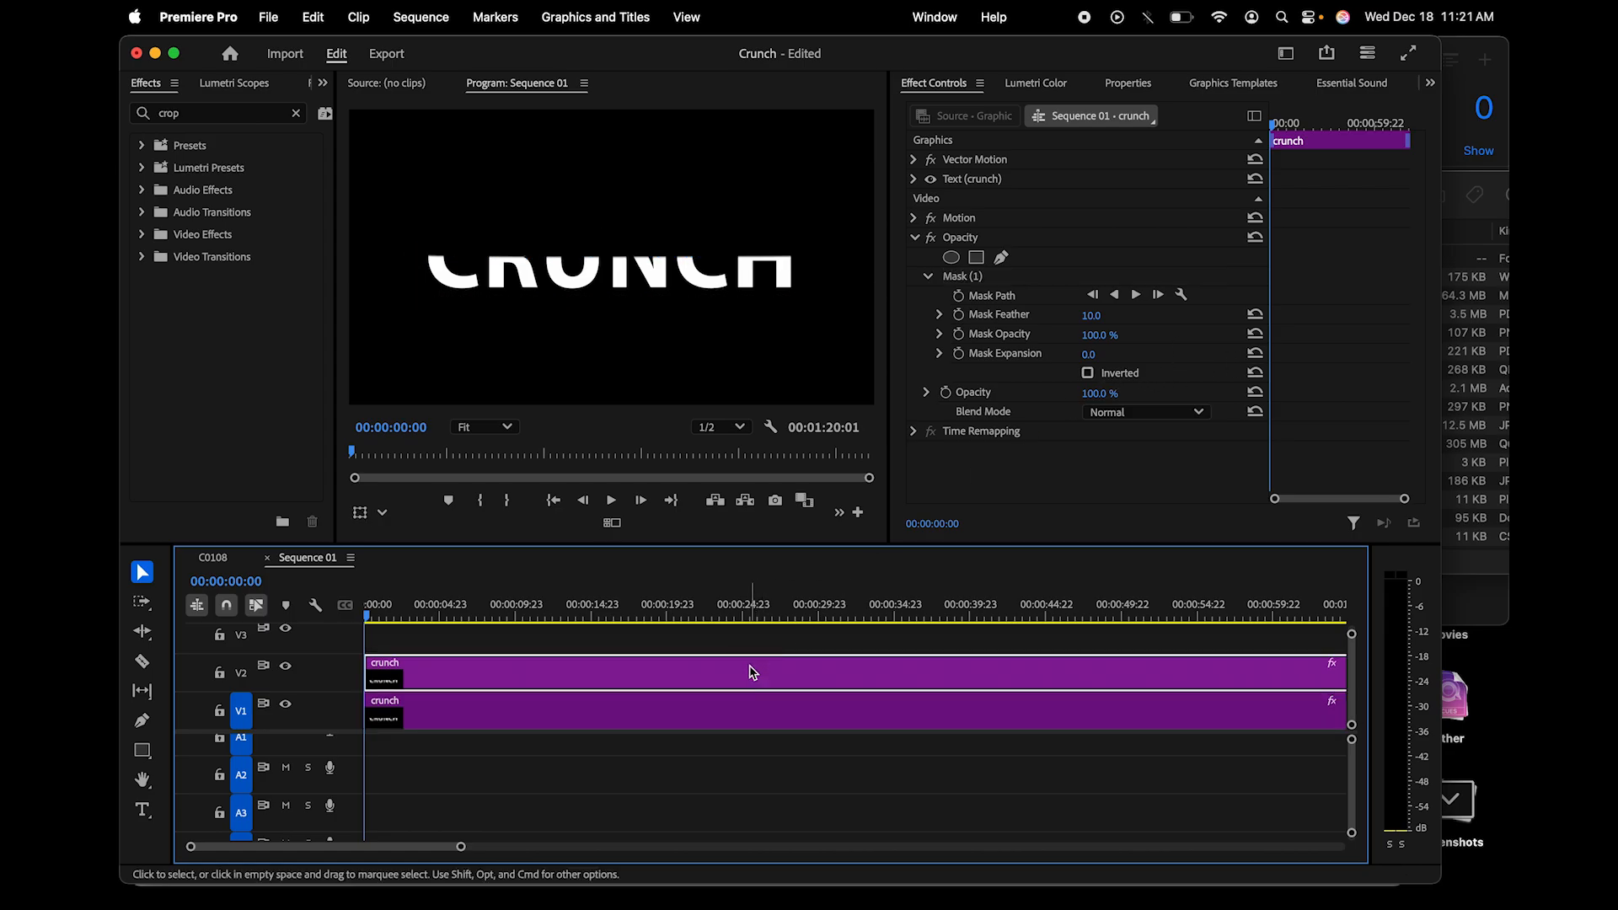
click(1087, 373)
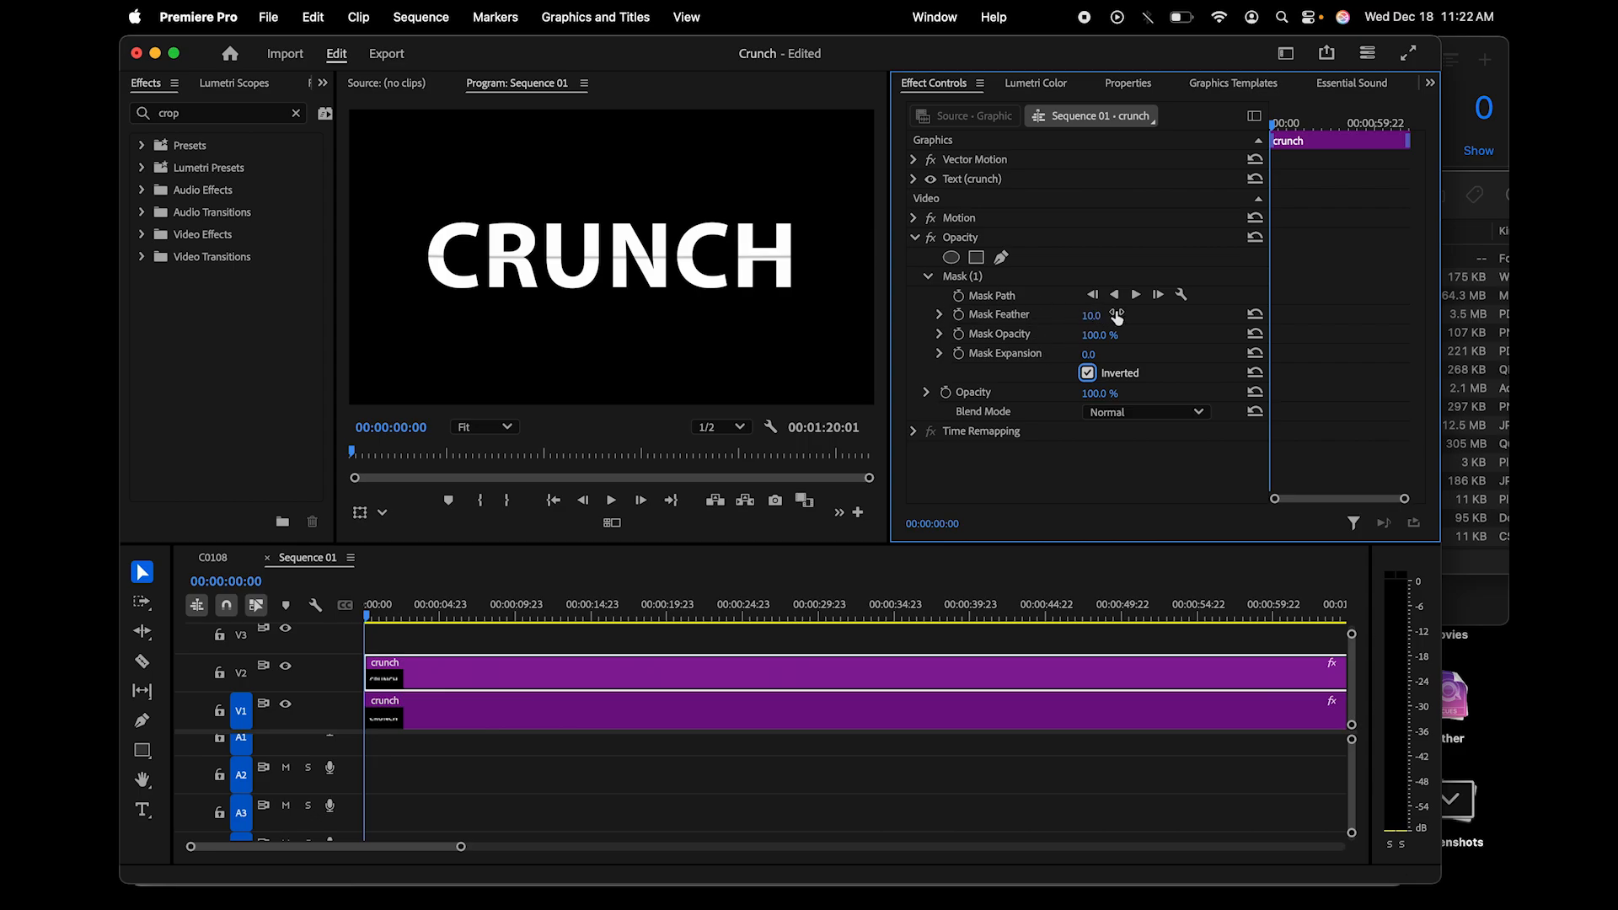
- Set the Mask Feather to 0 on the V2 crunch clip and on the V1 crunch clip
drag(1101, 318, 1084, 317)
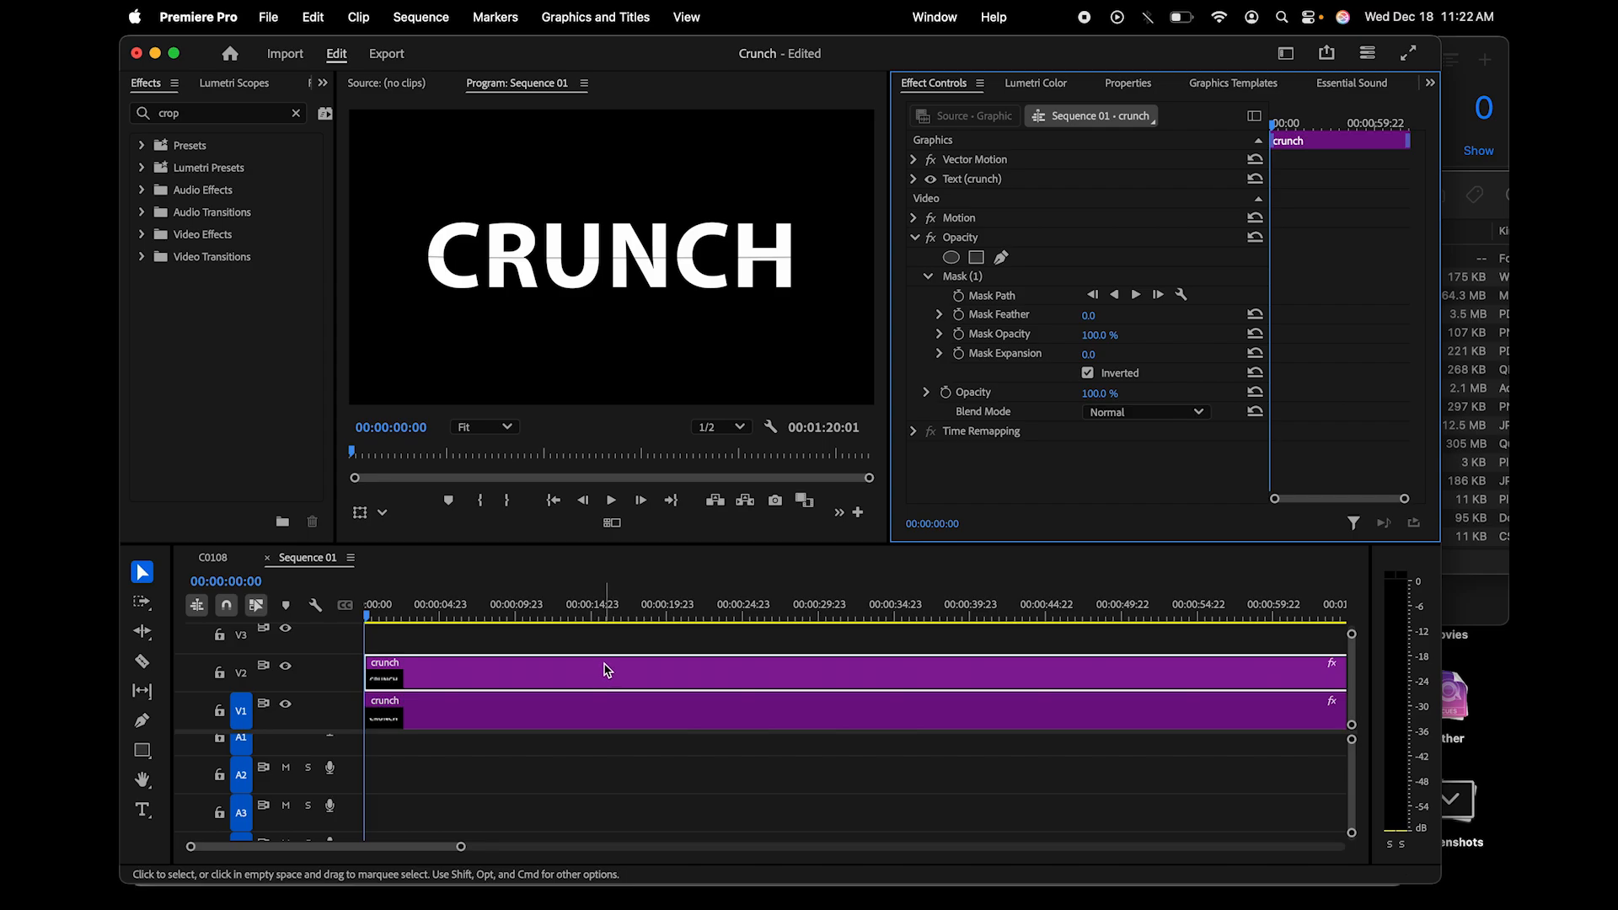
click(585, 711)
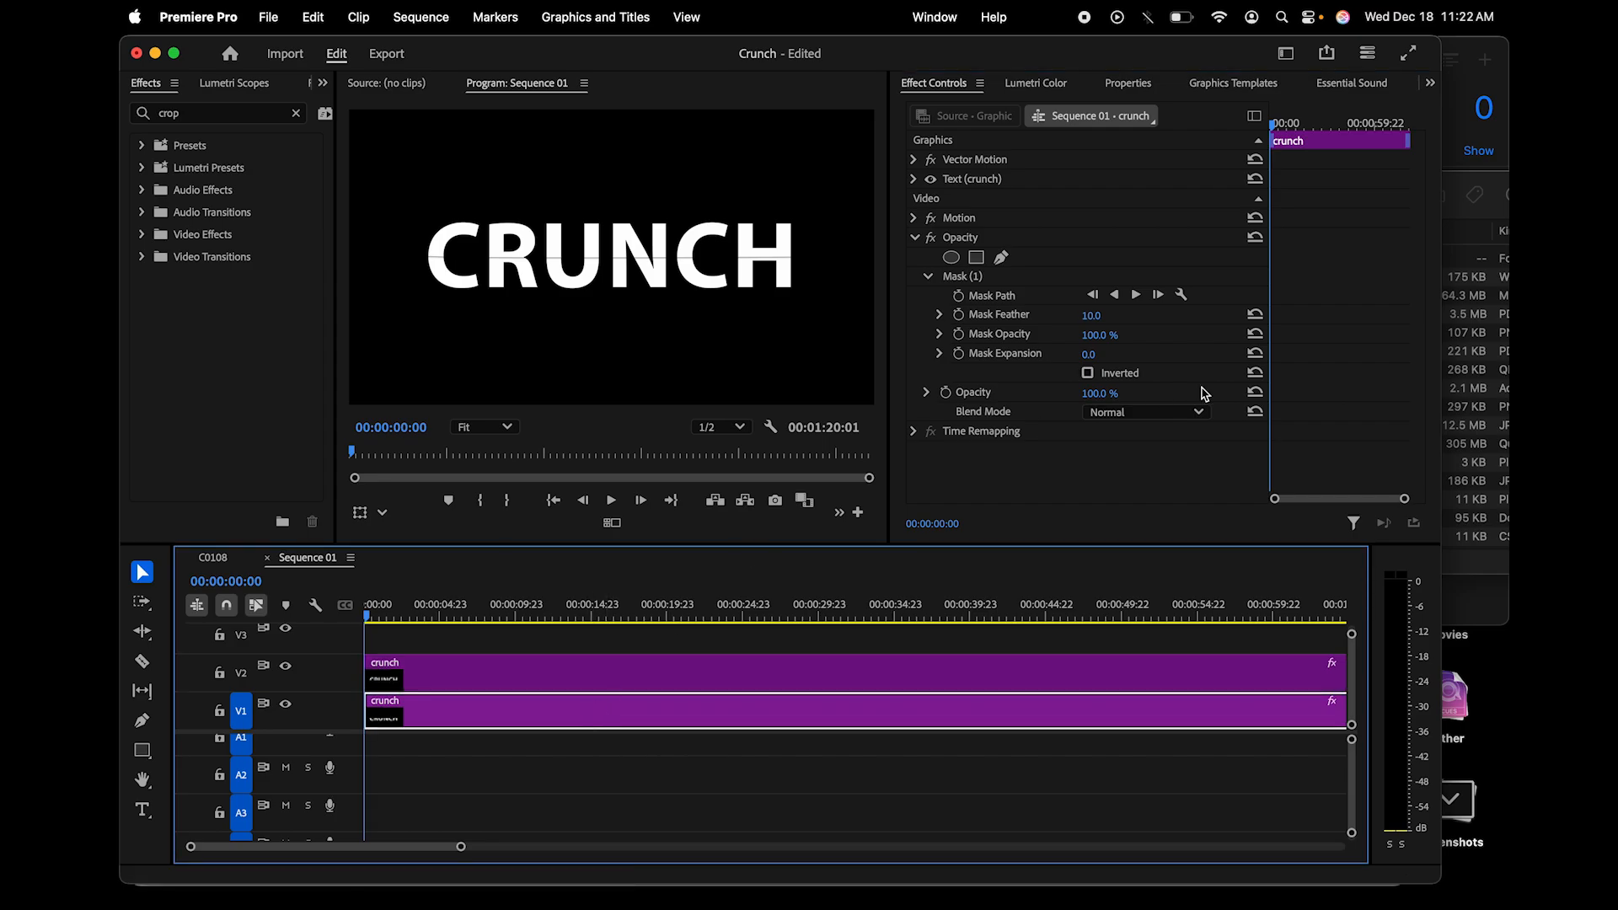
drag(1099, 320, 1087, 321)
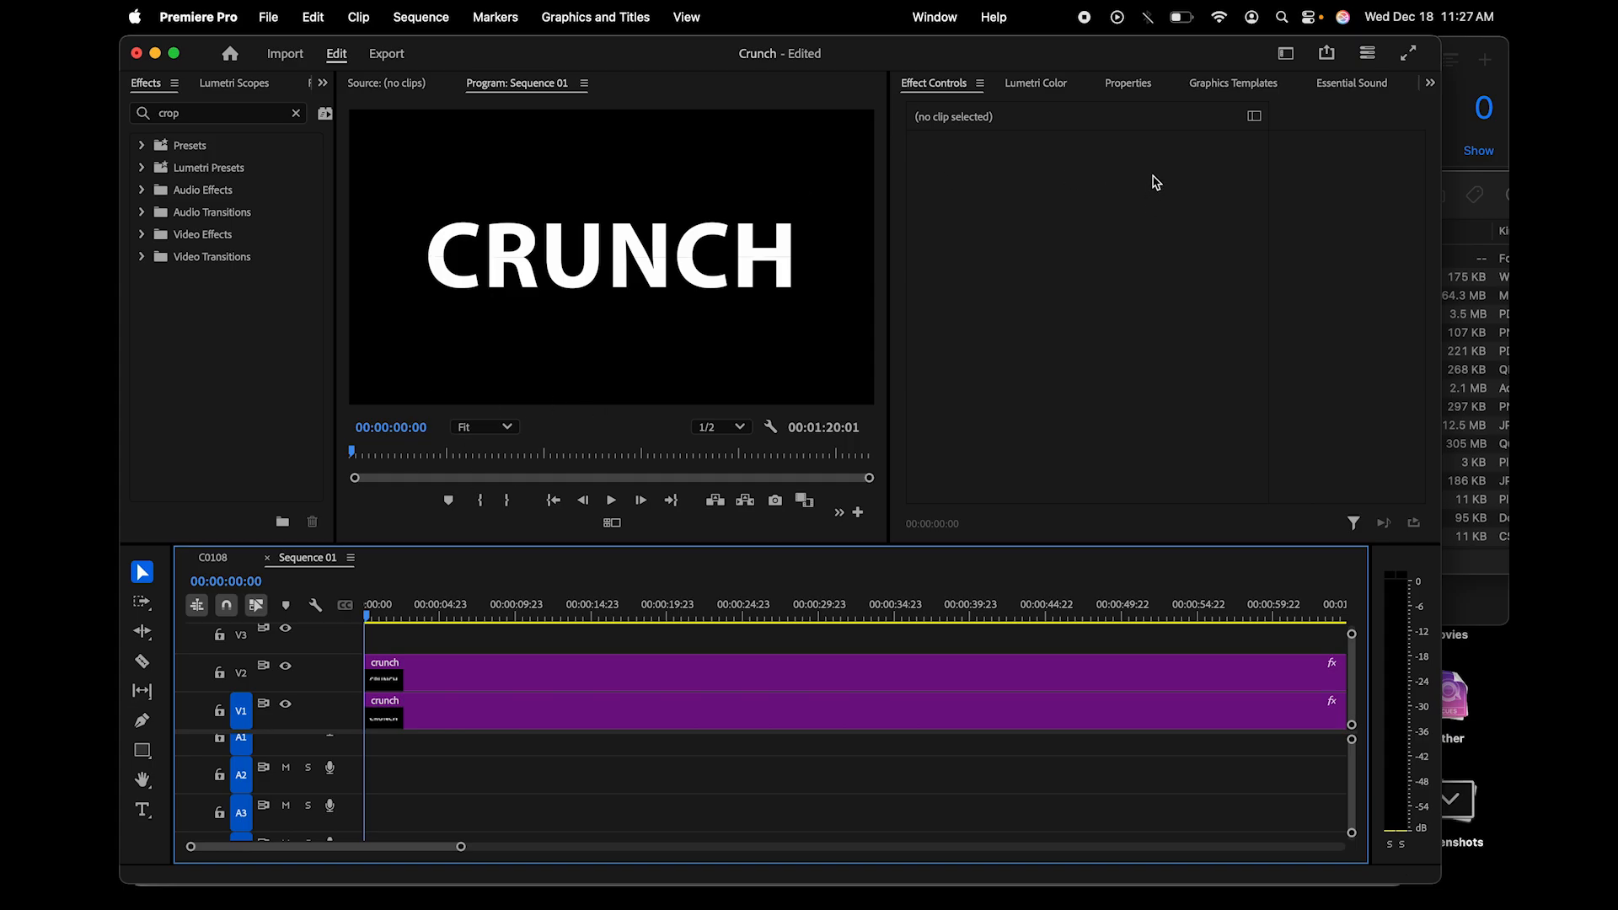
- Enable Position keyframing at 00:00:00:00 for the crunch clips on V1 and V2
click(951, 91)
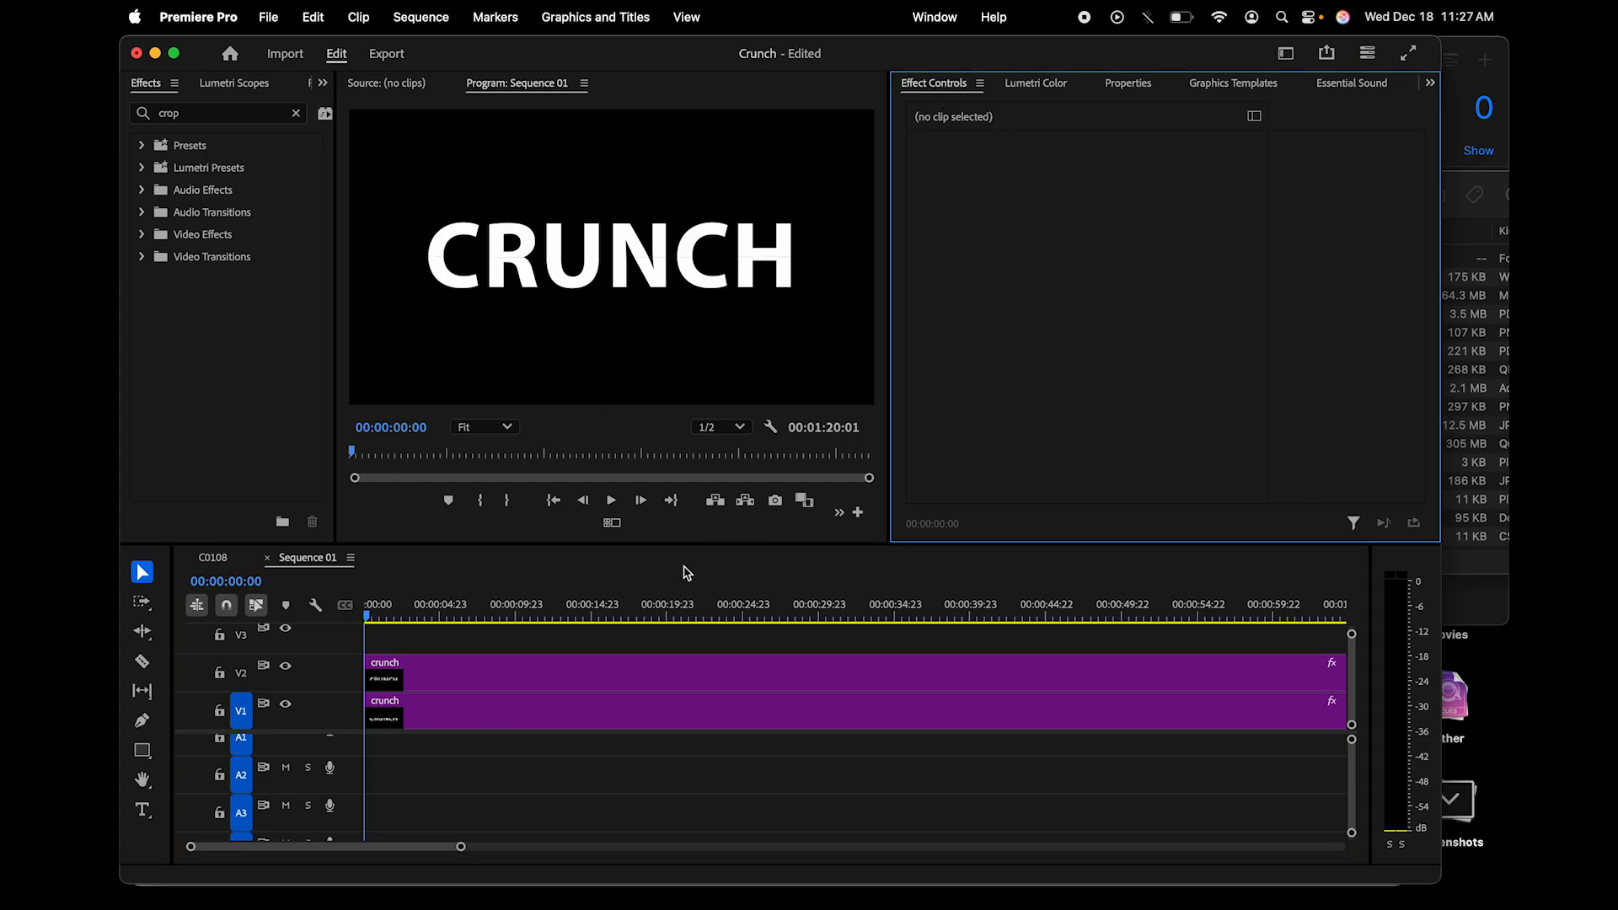
click(642, 723)
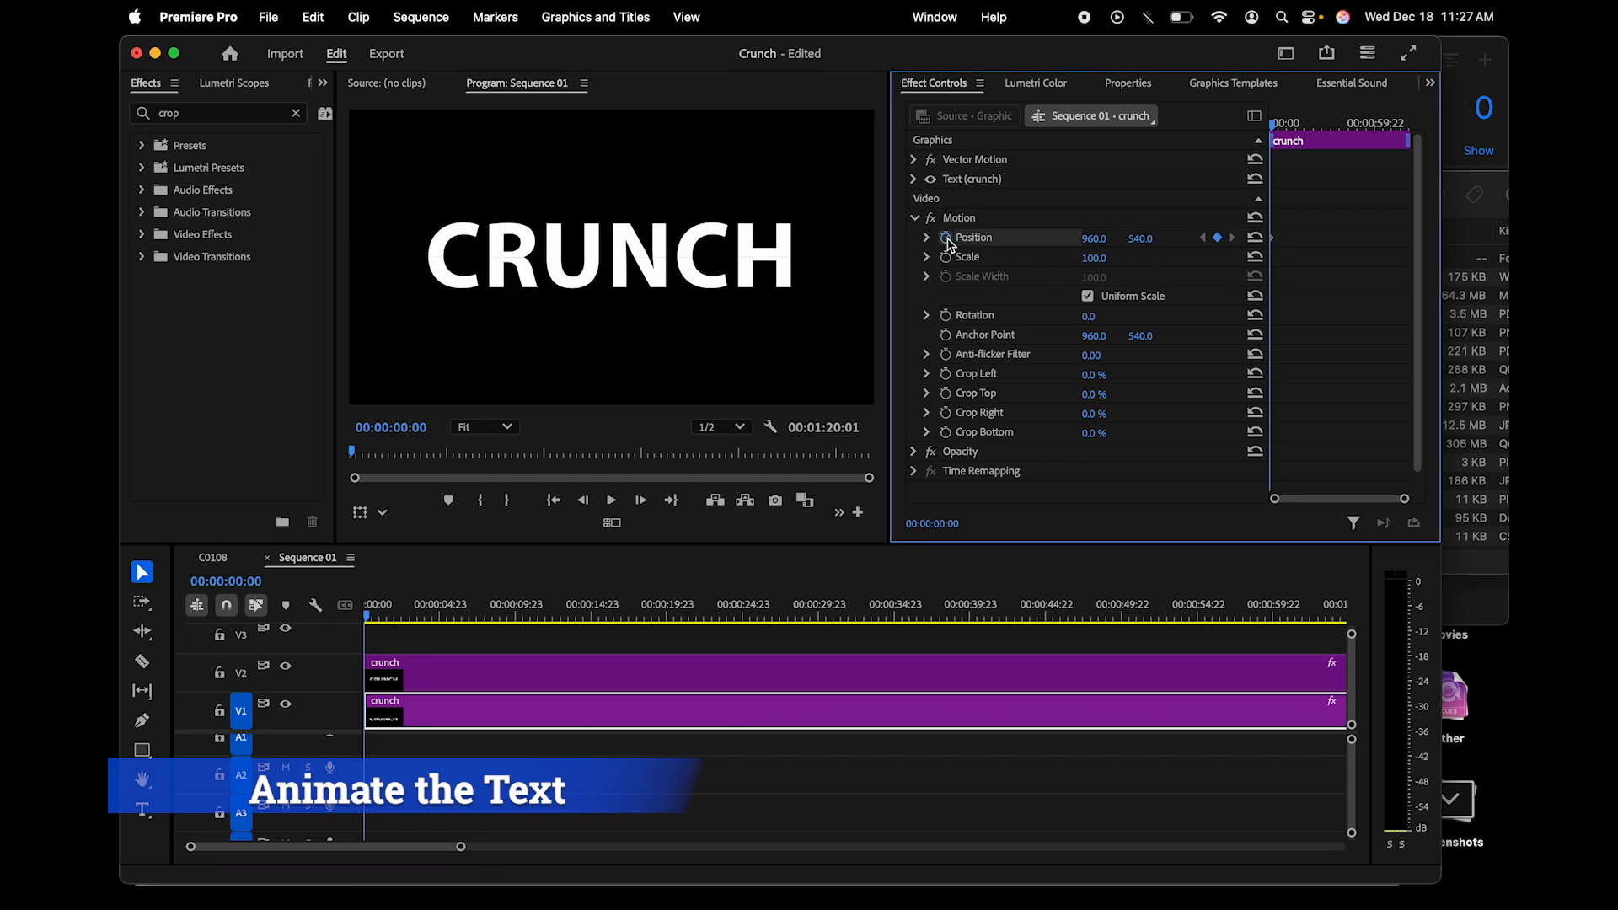
click(753, 672)
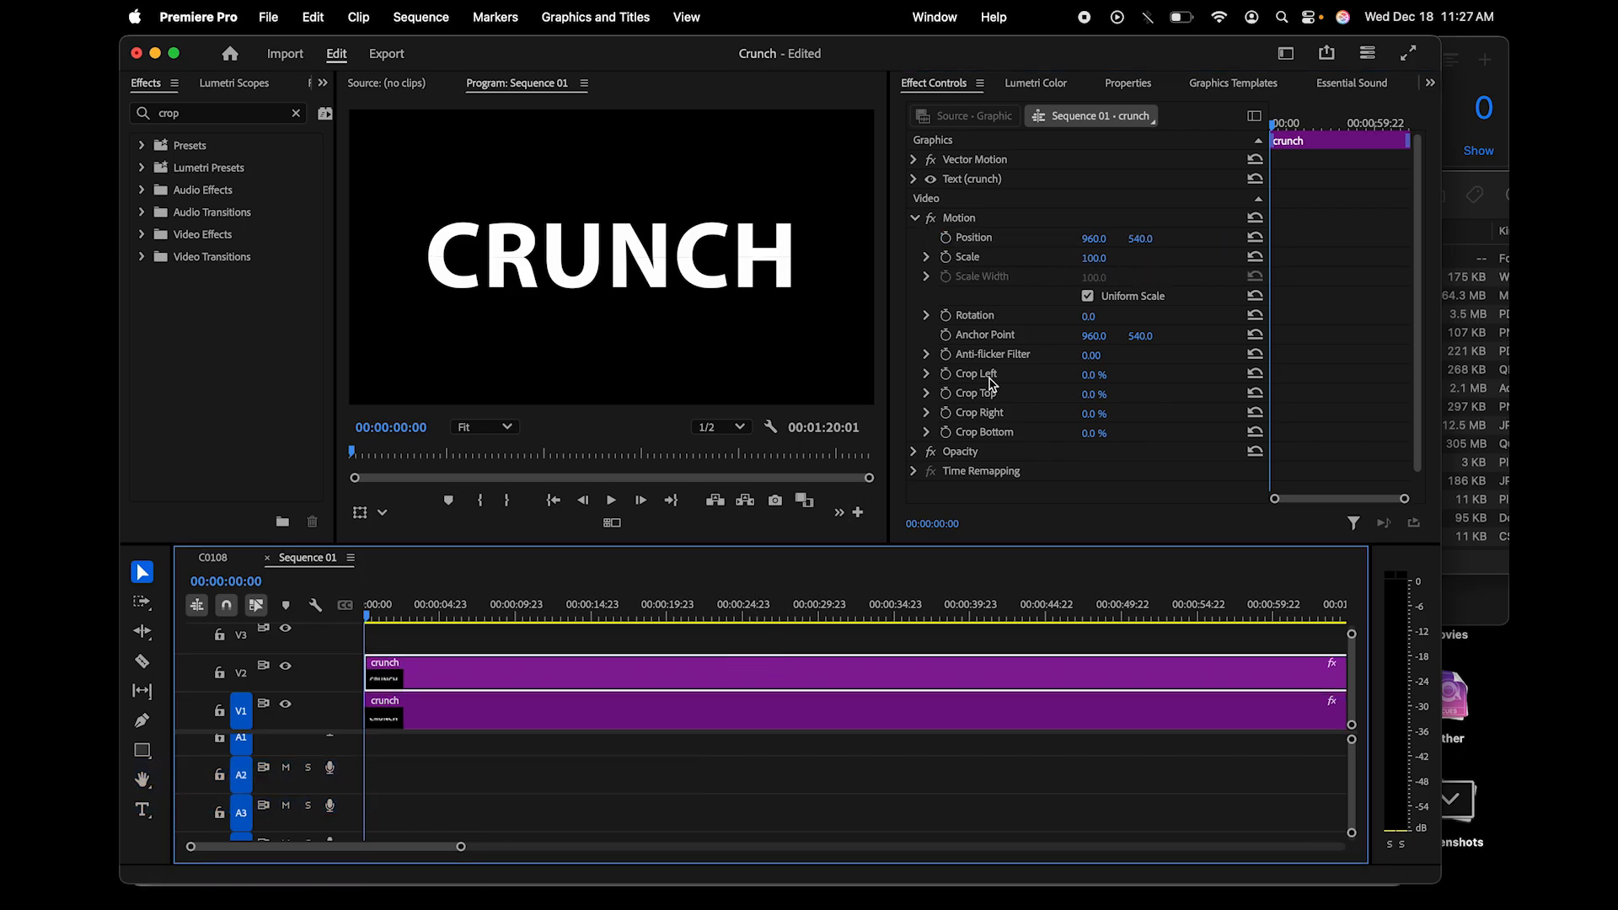
click(945, 237)
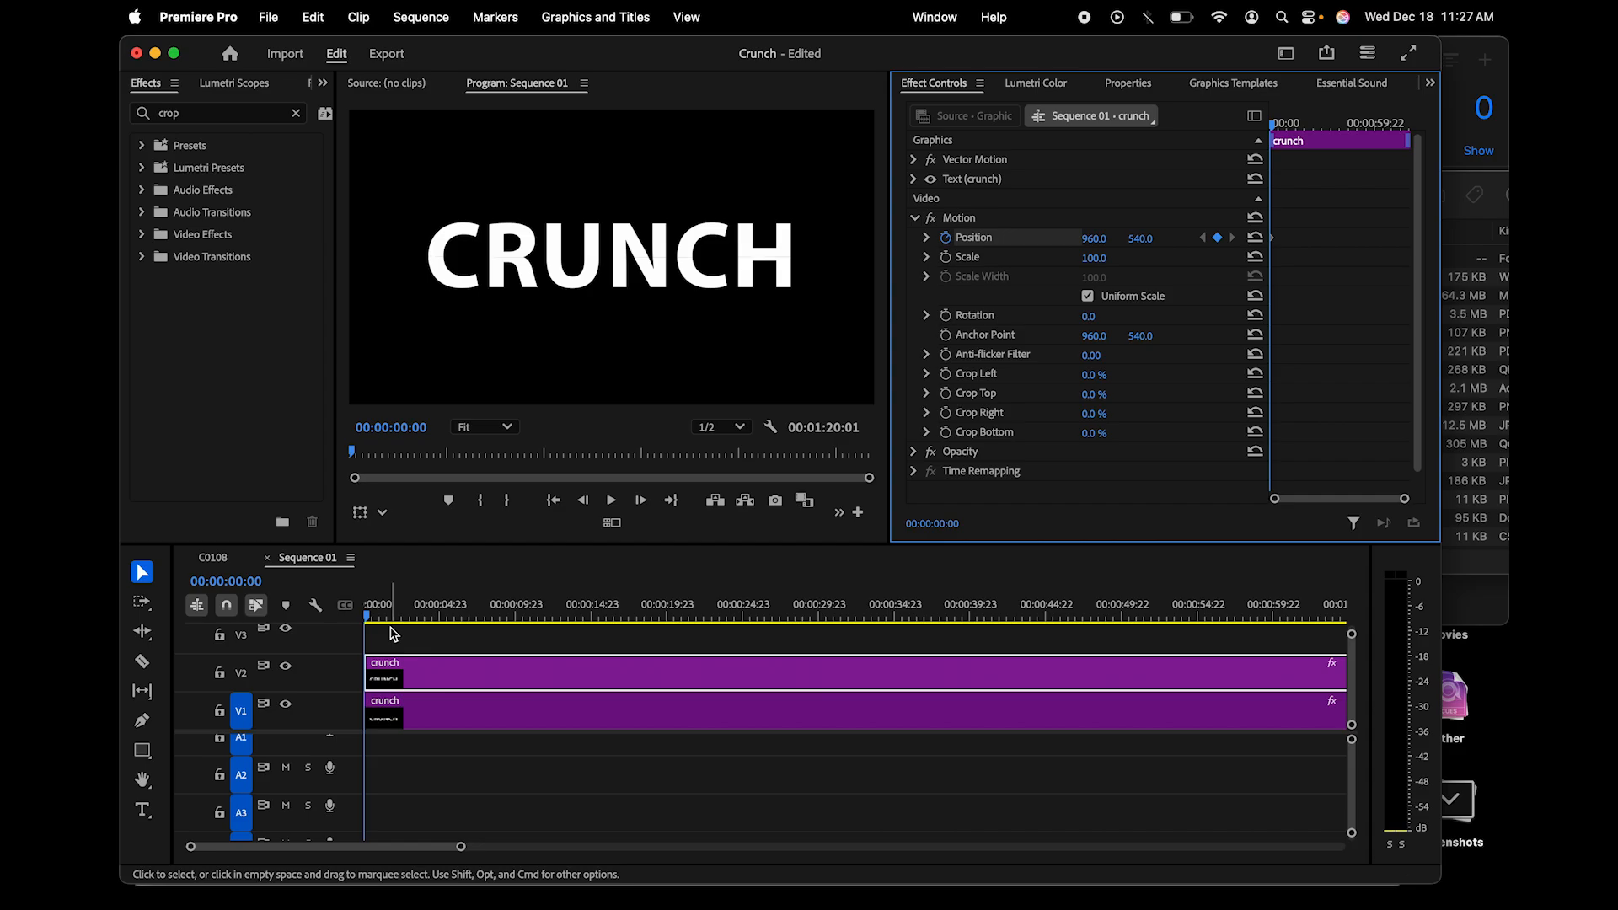
- At 00:00:00:15, keyframe the V2 crunch clip's vertical Position at 300
key(Right)
key(Right)
key(Right)
key(Right)
key(Right)
key(Right)
key(Right)
key(Right)
key(Right)
key(Right)
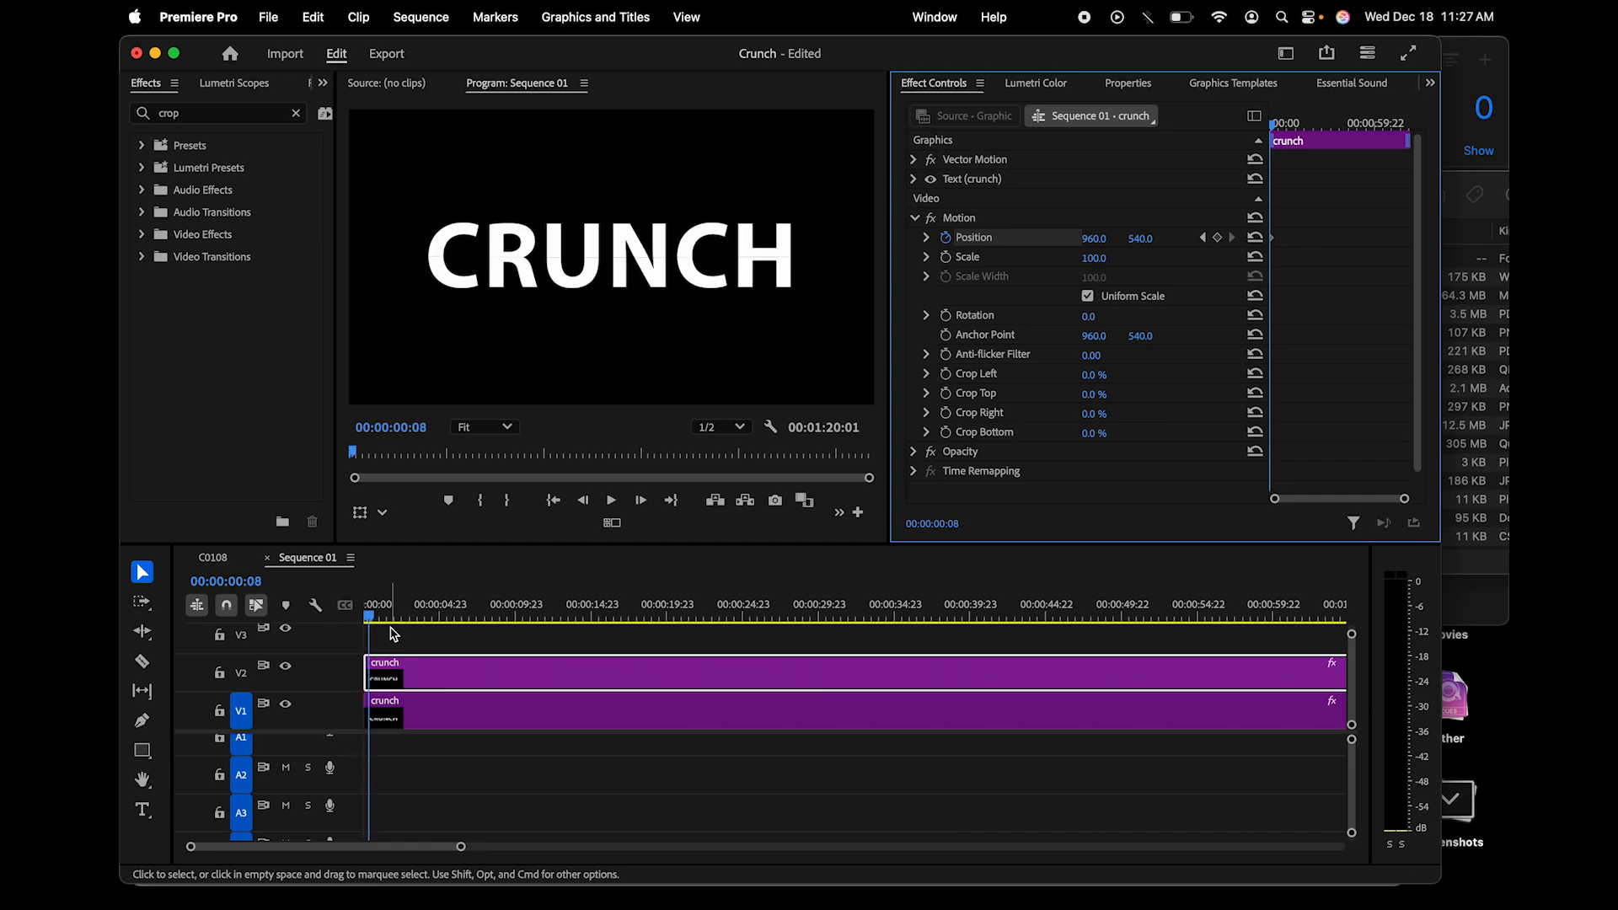
key(Right)
key(Right)
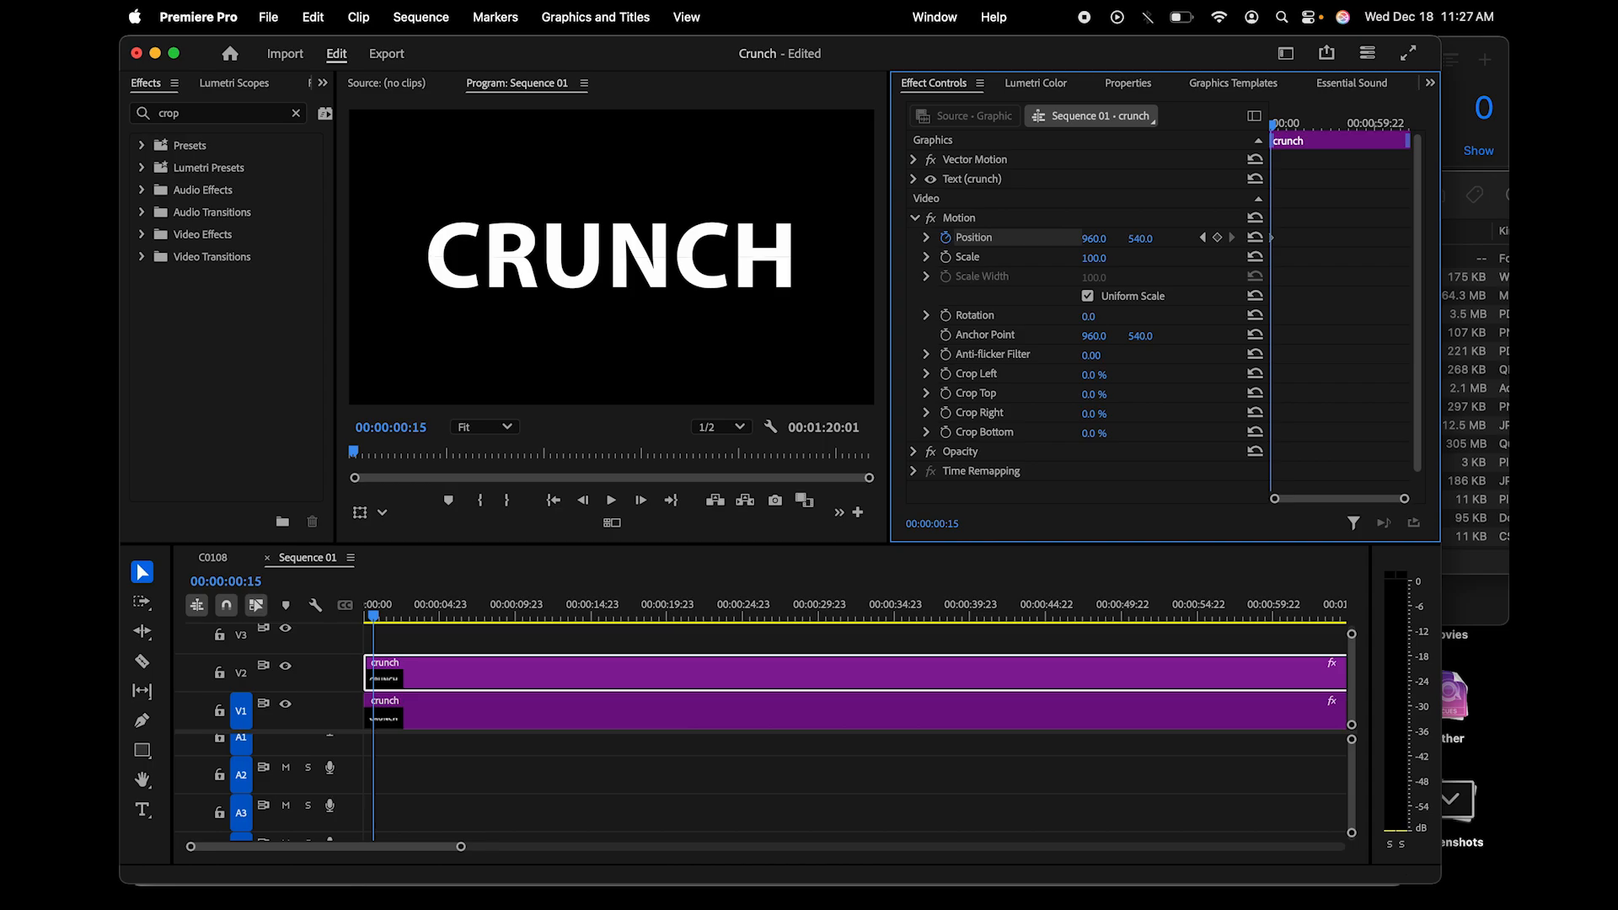
mouse_move(1140, 239)
mouse_down()
mouse_move(1166, 238)
mouse_move(1016, 239)
mouse_move(1150, 240)
mouse_up()
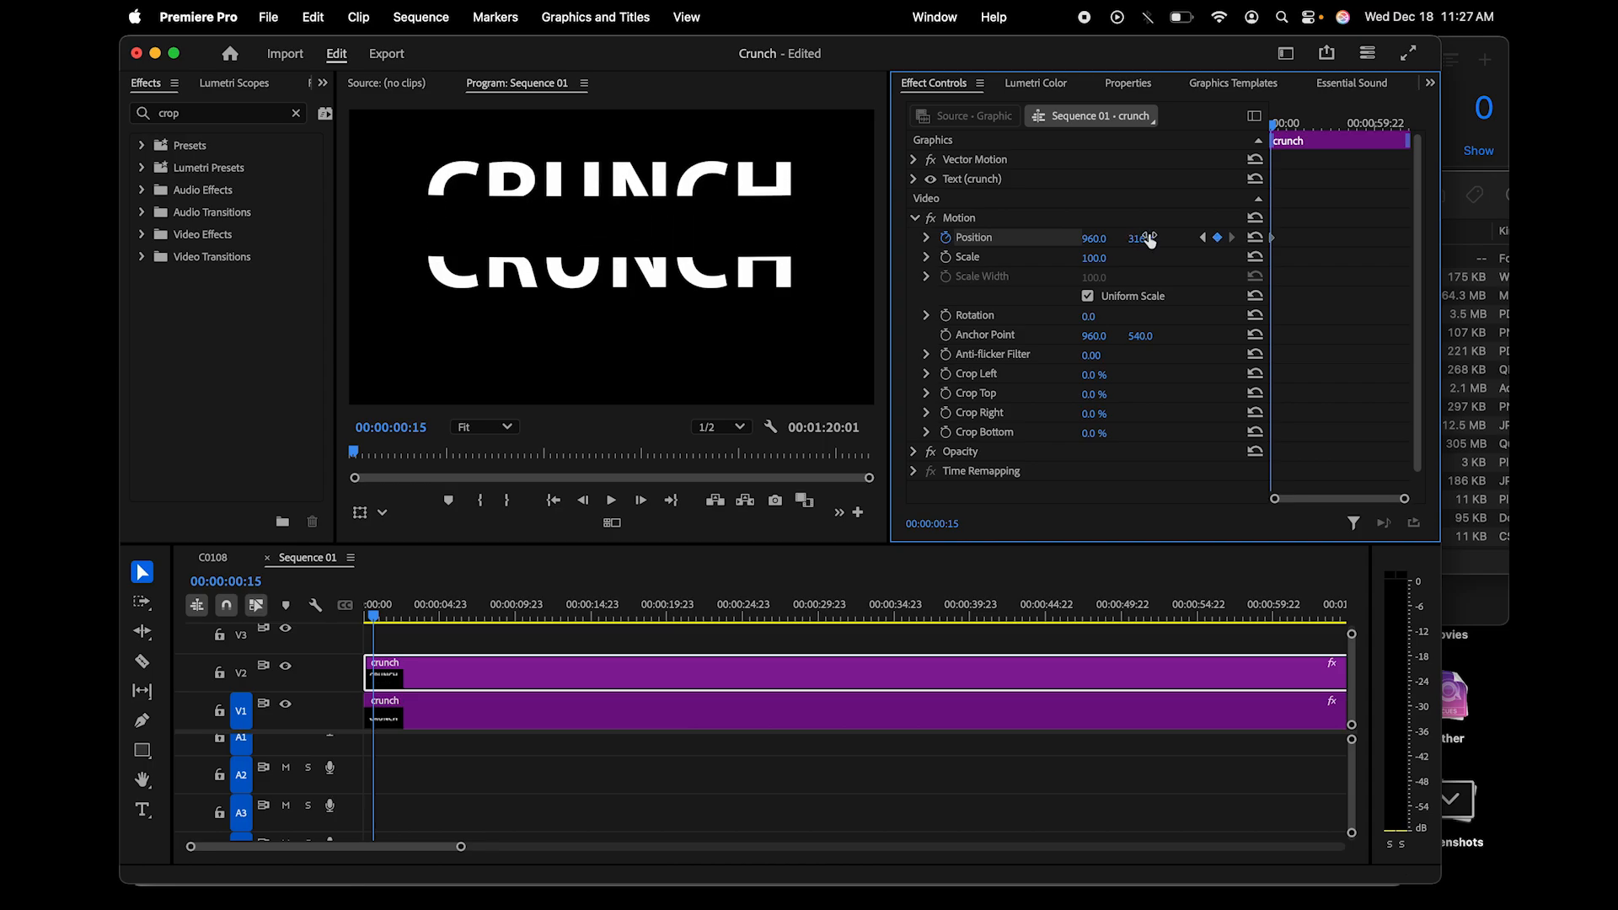
click(1147, 237)
text(300)
key(Return)
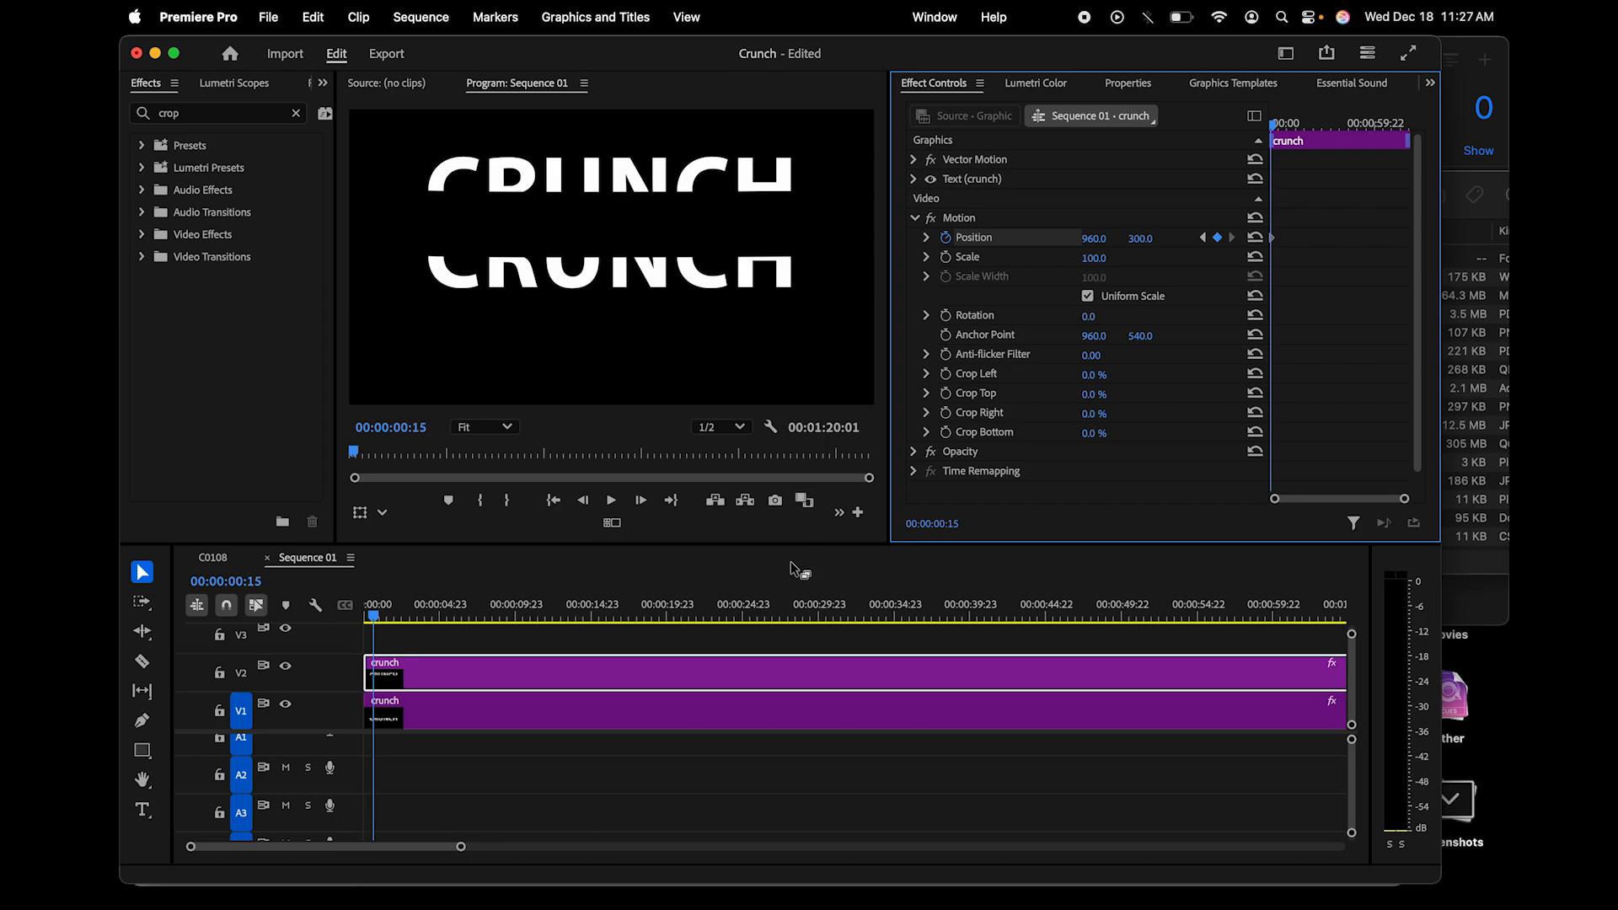
- At the same frame, keyframe the V1 crunch clip's vertical Position at 700
click(762, 711)
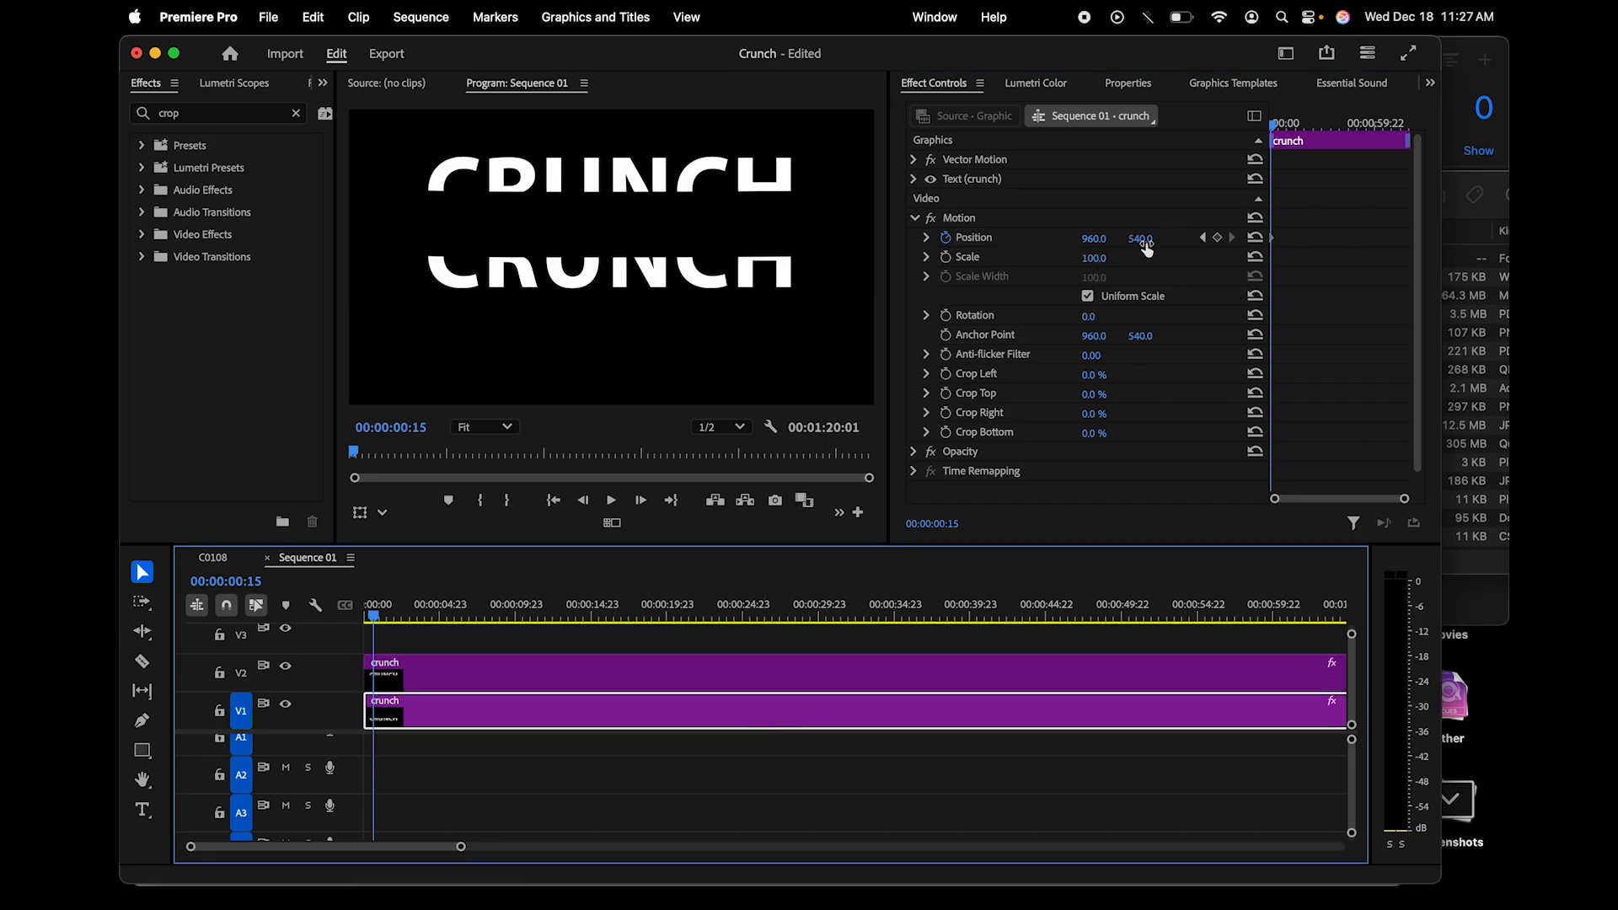
drag(1140, 238, 1267, 239)
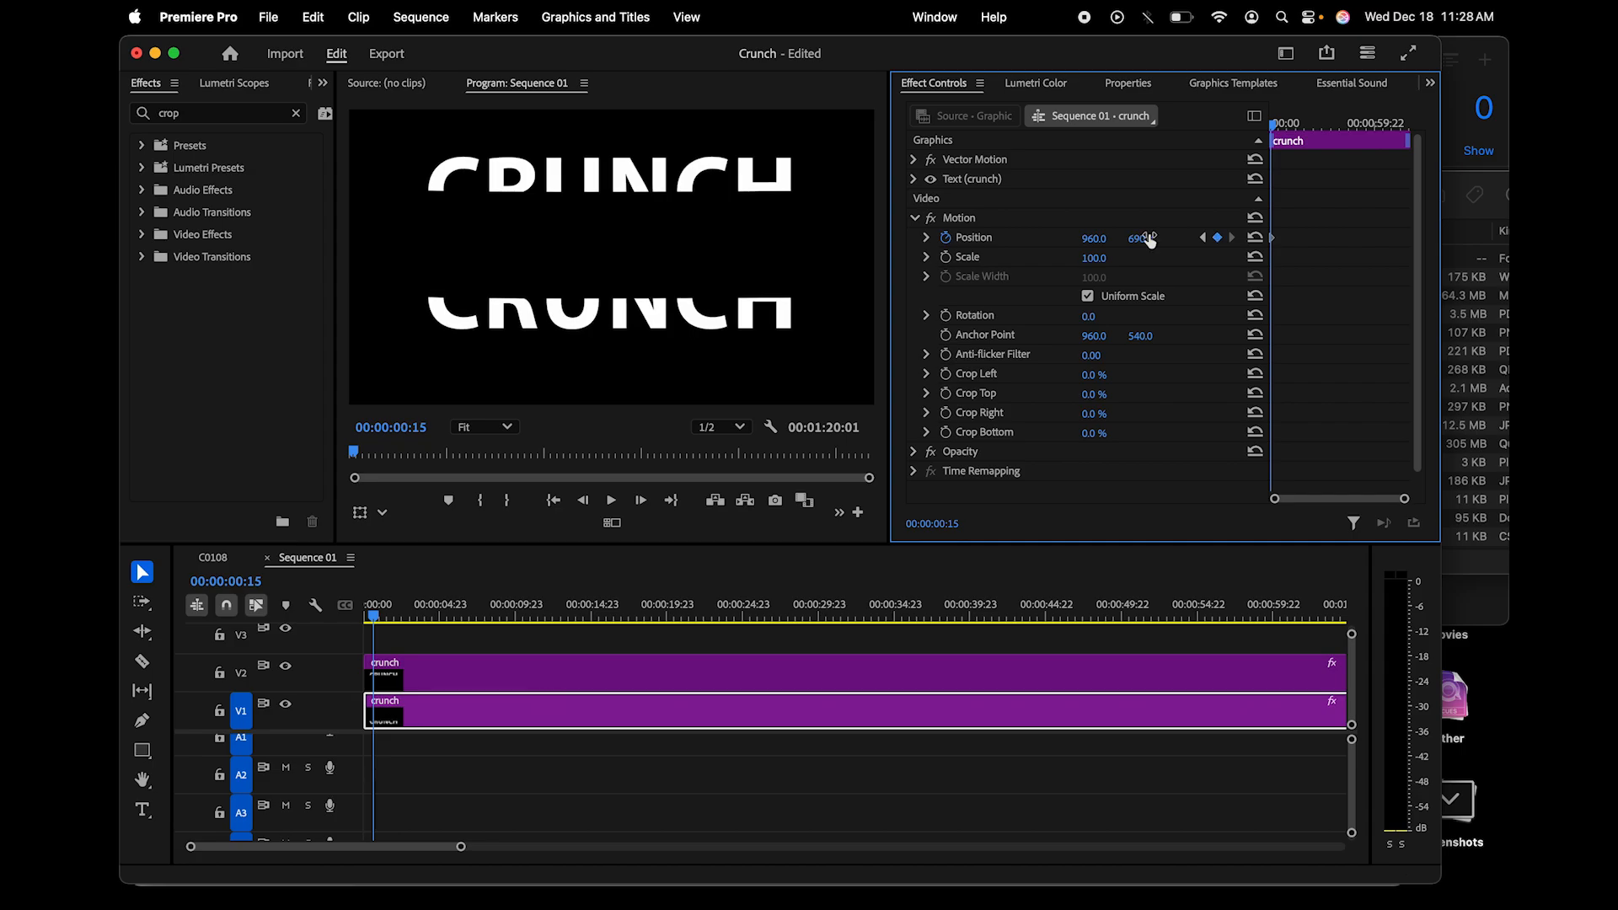
click(1150, 239)
text(700)
key(Return)
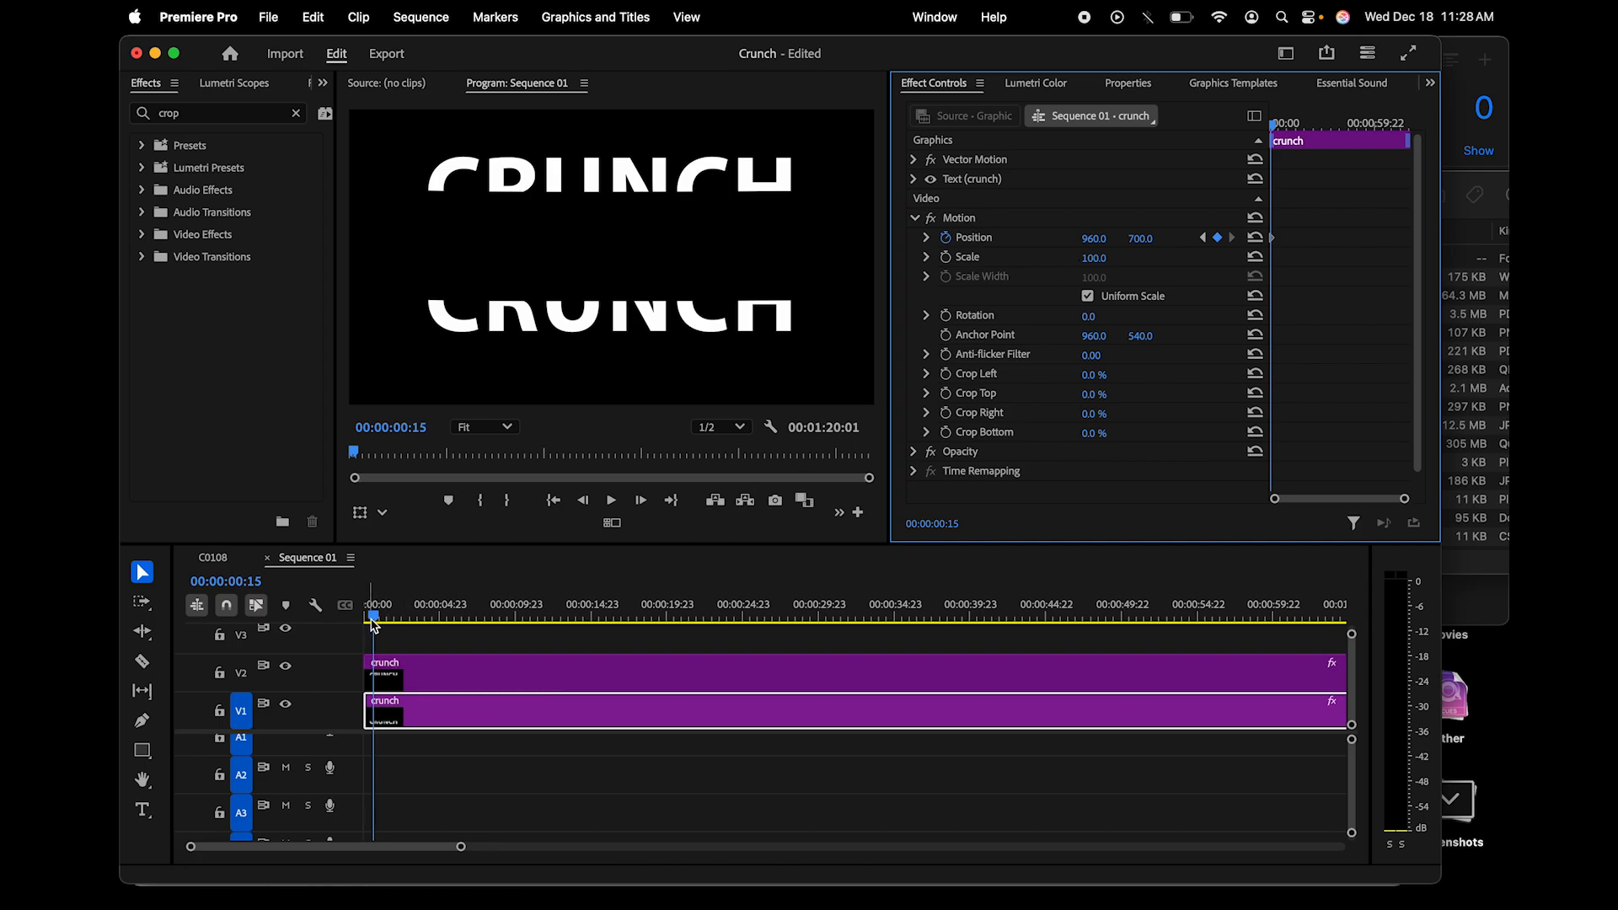
- Add holding Position keyframes at 00:00:03:00 on both crunch clips
drag(371, 623, 409, 624)
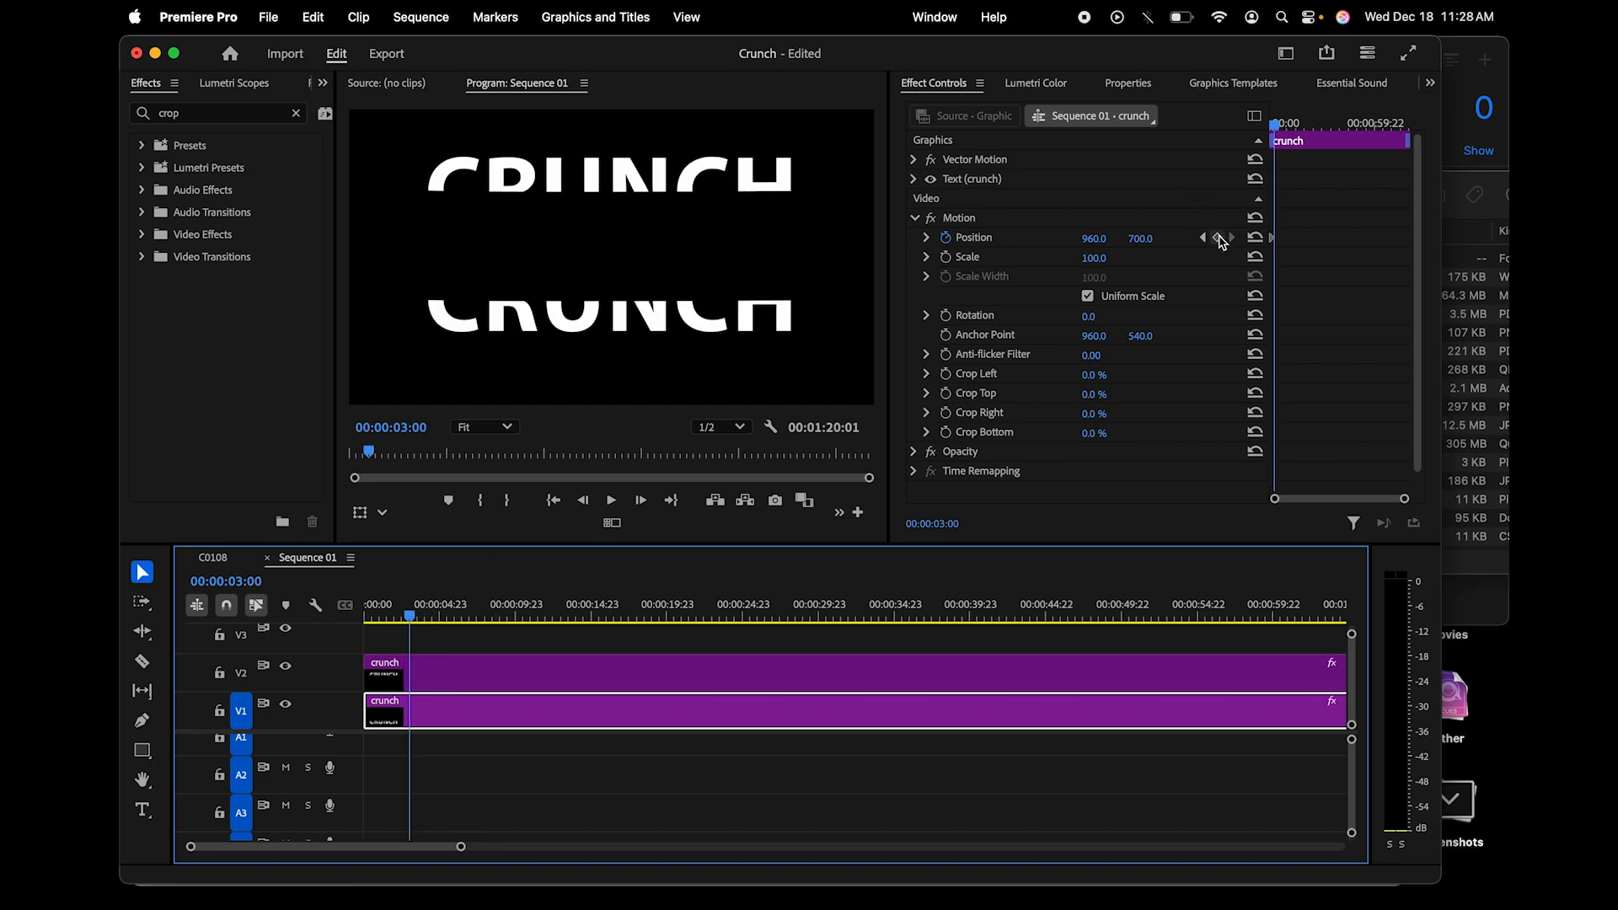
click(483, 683)
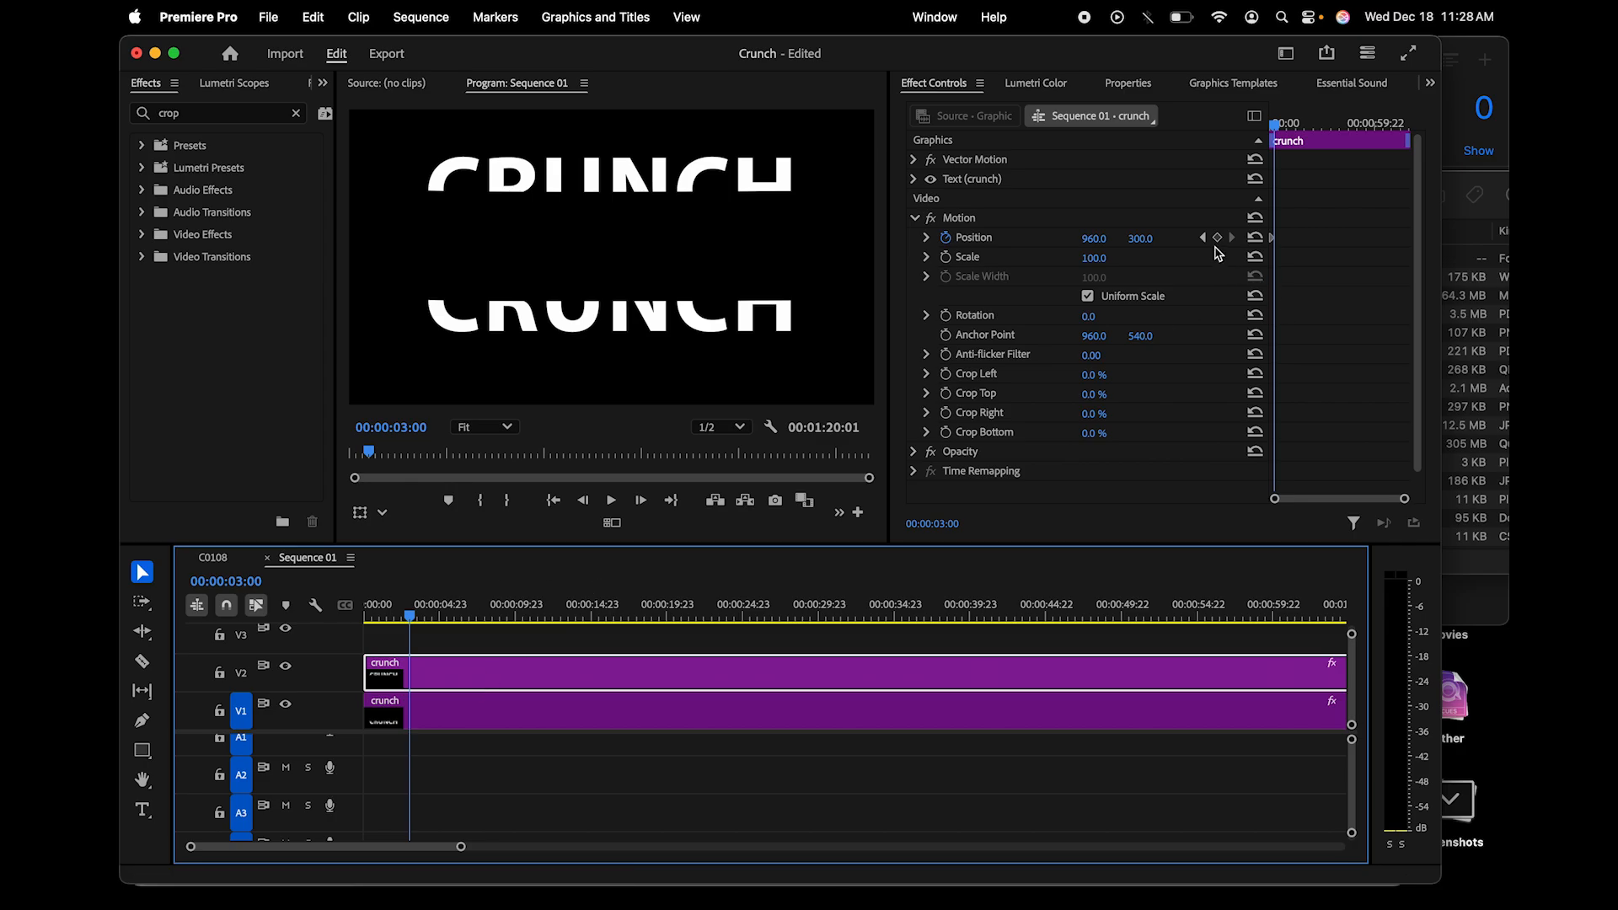
click(1217, 238)
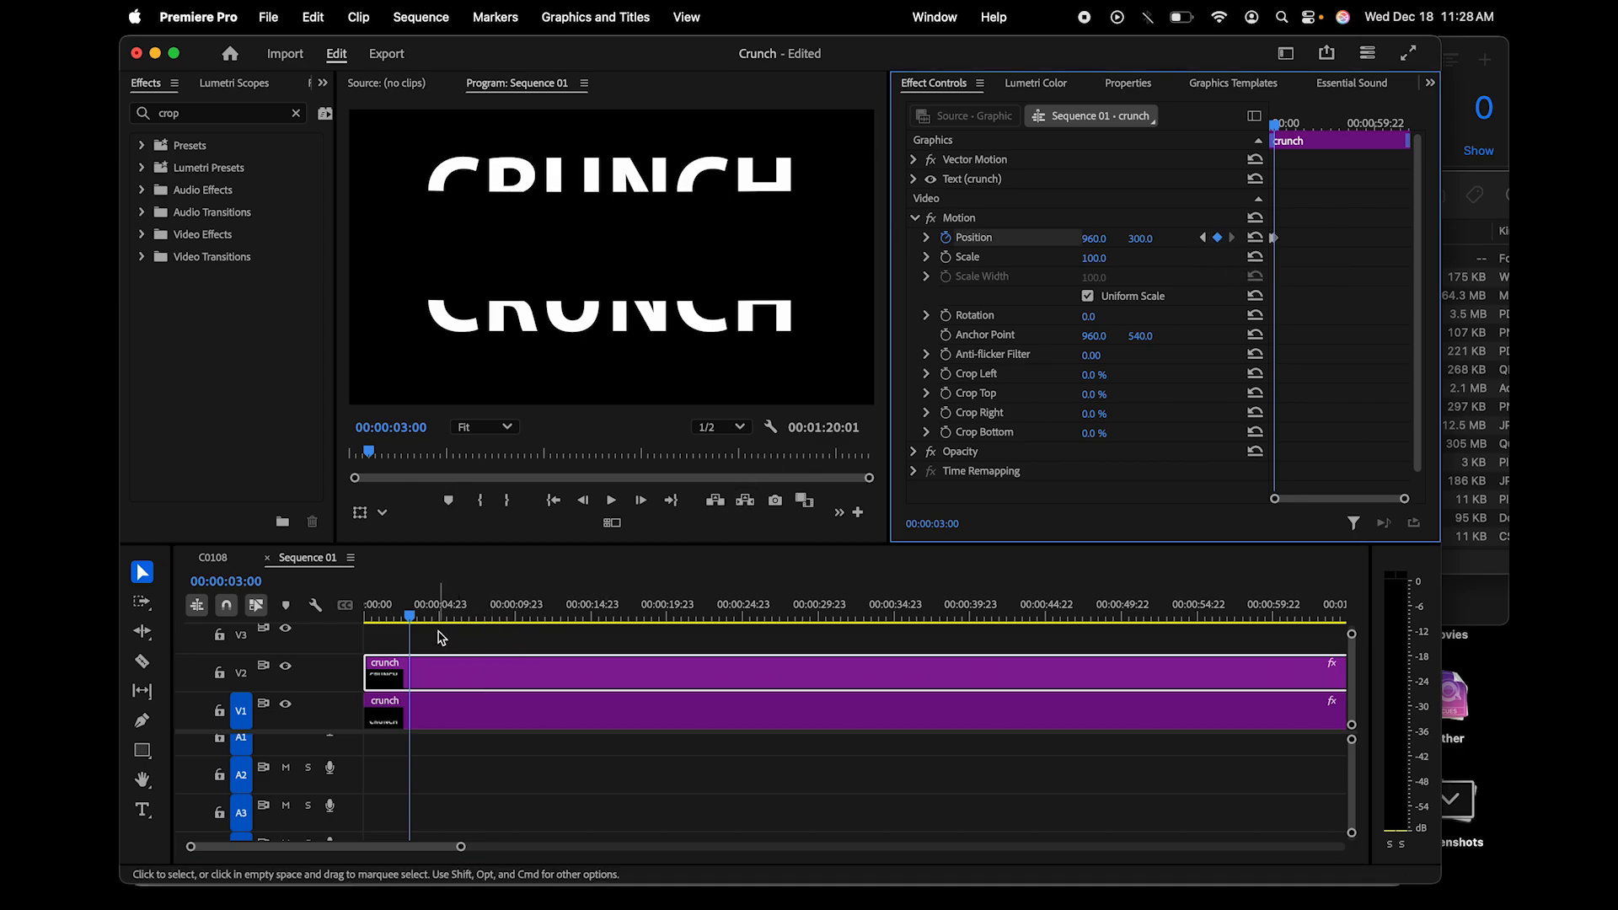
- At 00:00:03:15, reset the Position of the V2 and V1 crunch clips to 960, 540
key(Right)
key(Right)
key(Right)
key(Right)
key(Right)
key(Right)
key(Right)
key(Right)
key(Right)
key(Right)
key(Right)
key(Right)
key(Right)
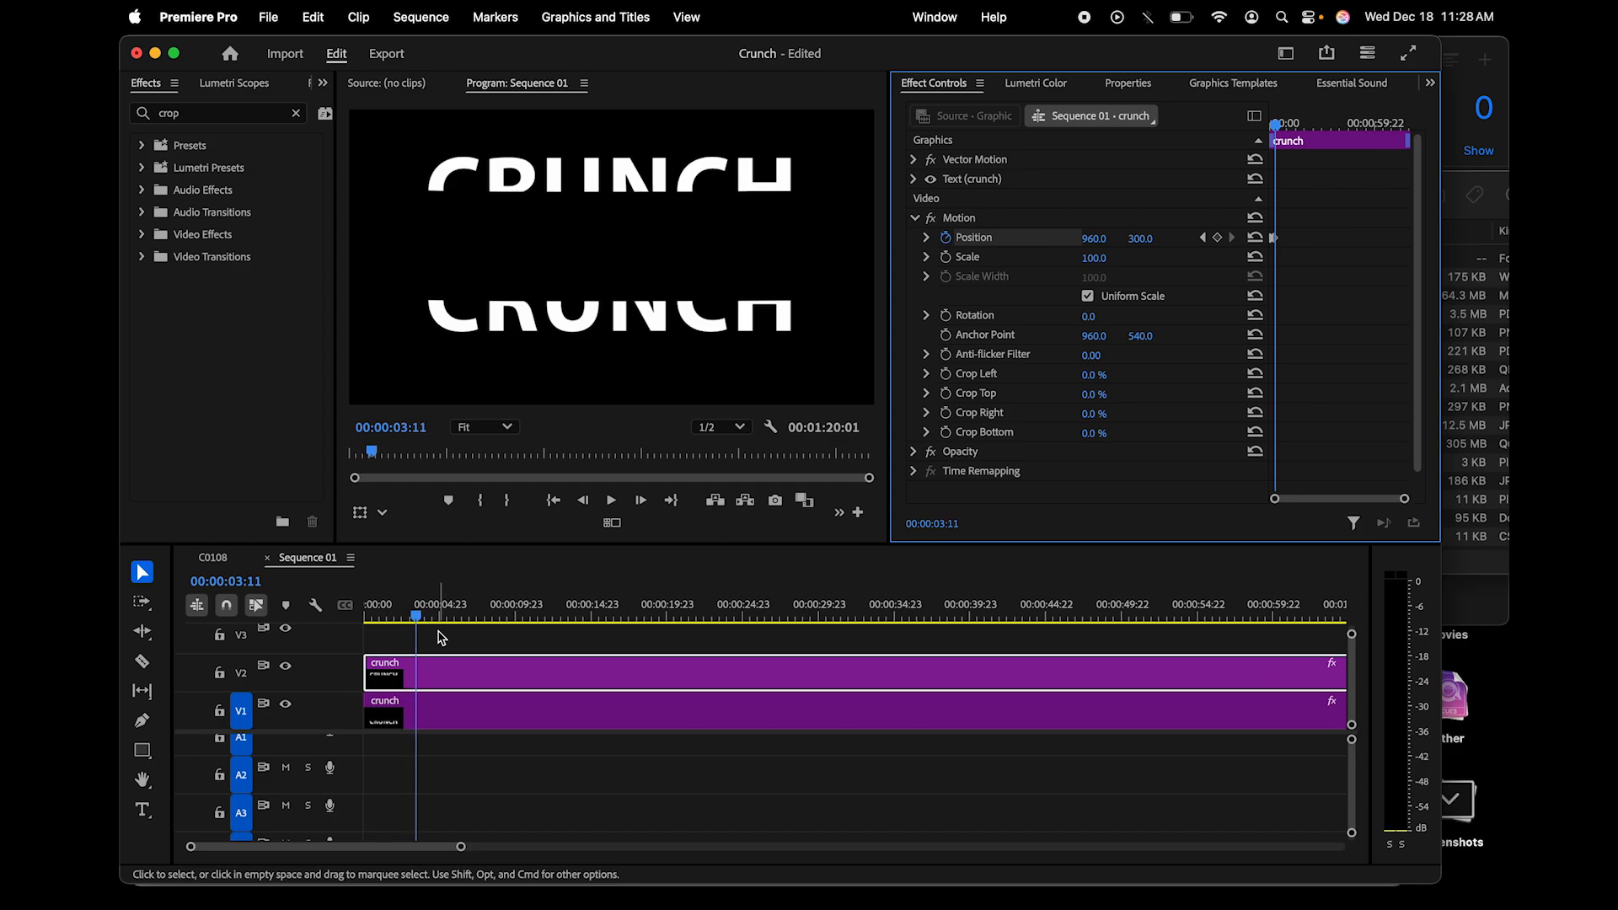
key(Right)
key(Right)
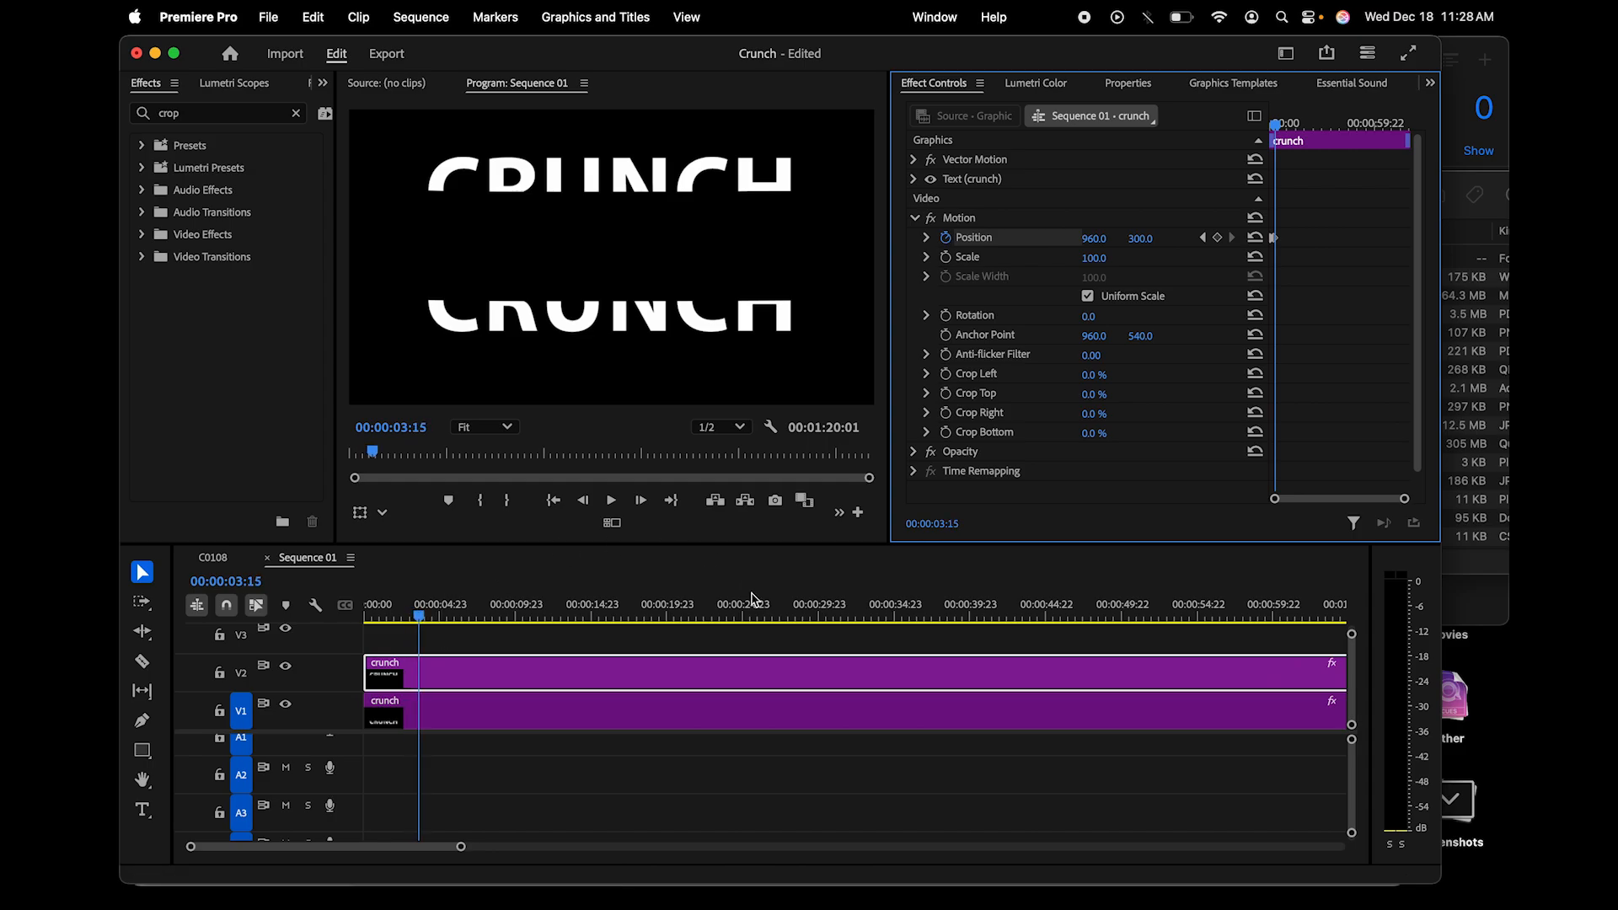
click(1256, 240)
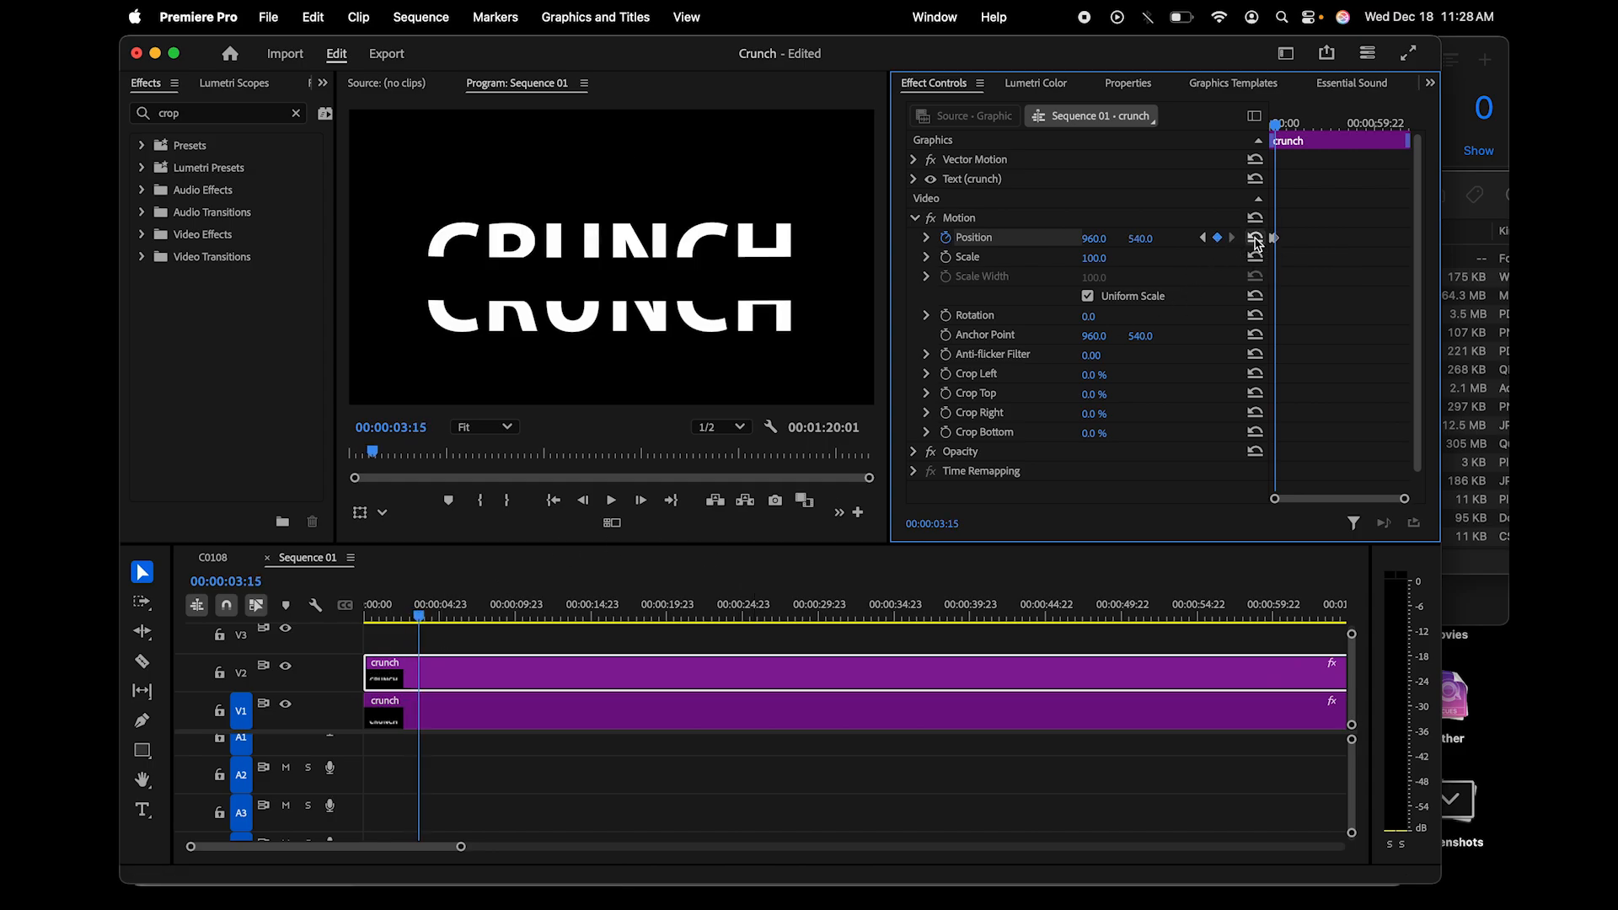
click(703, 711)
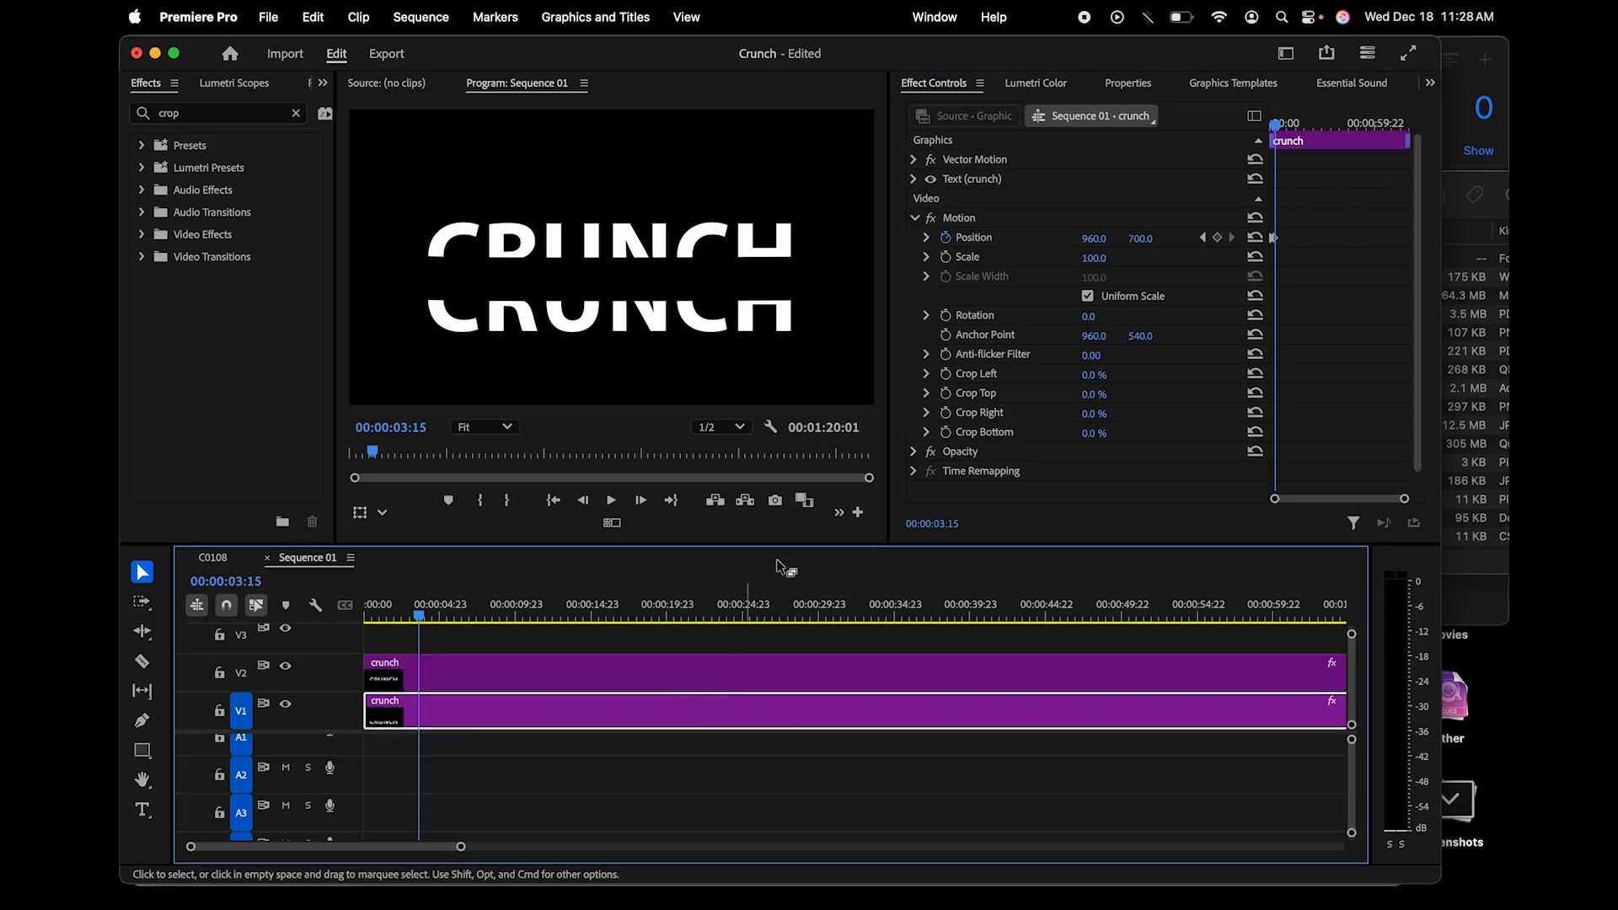
click(1255, 239)
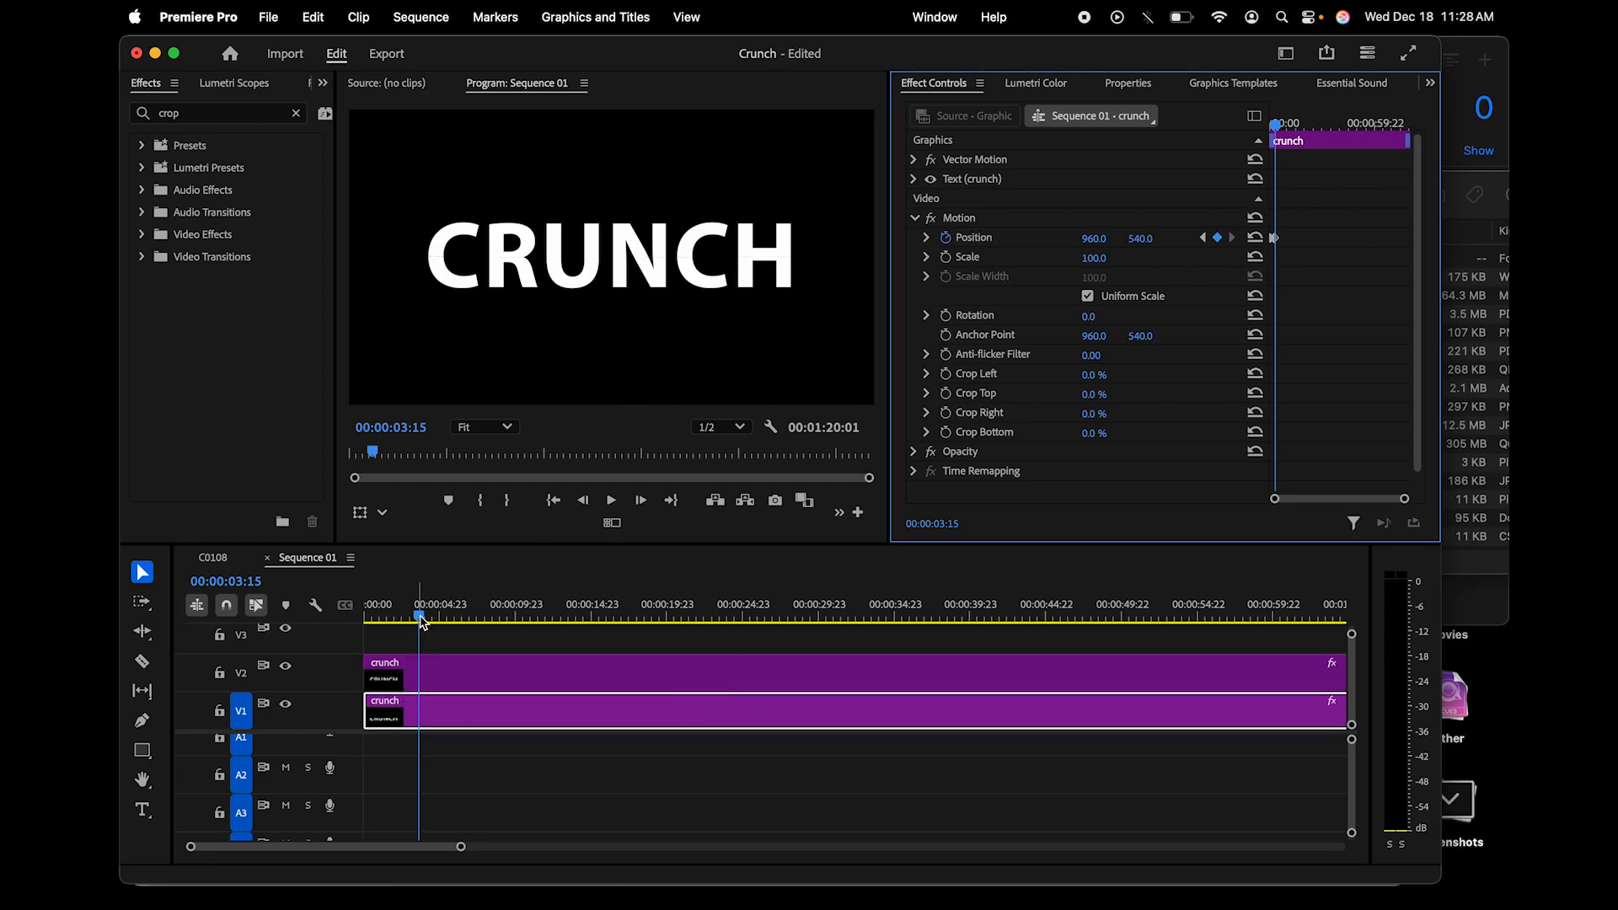
- Play the sequence from the start to review the text splitting and closing
drag(419, 615, 365, 616)
key(space)
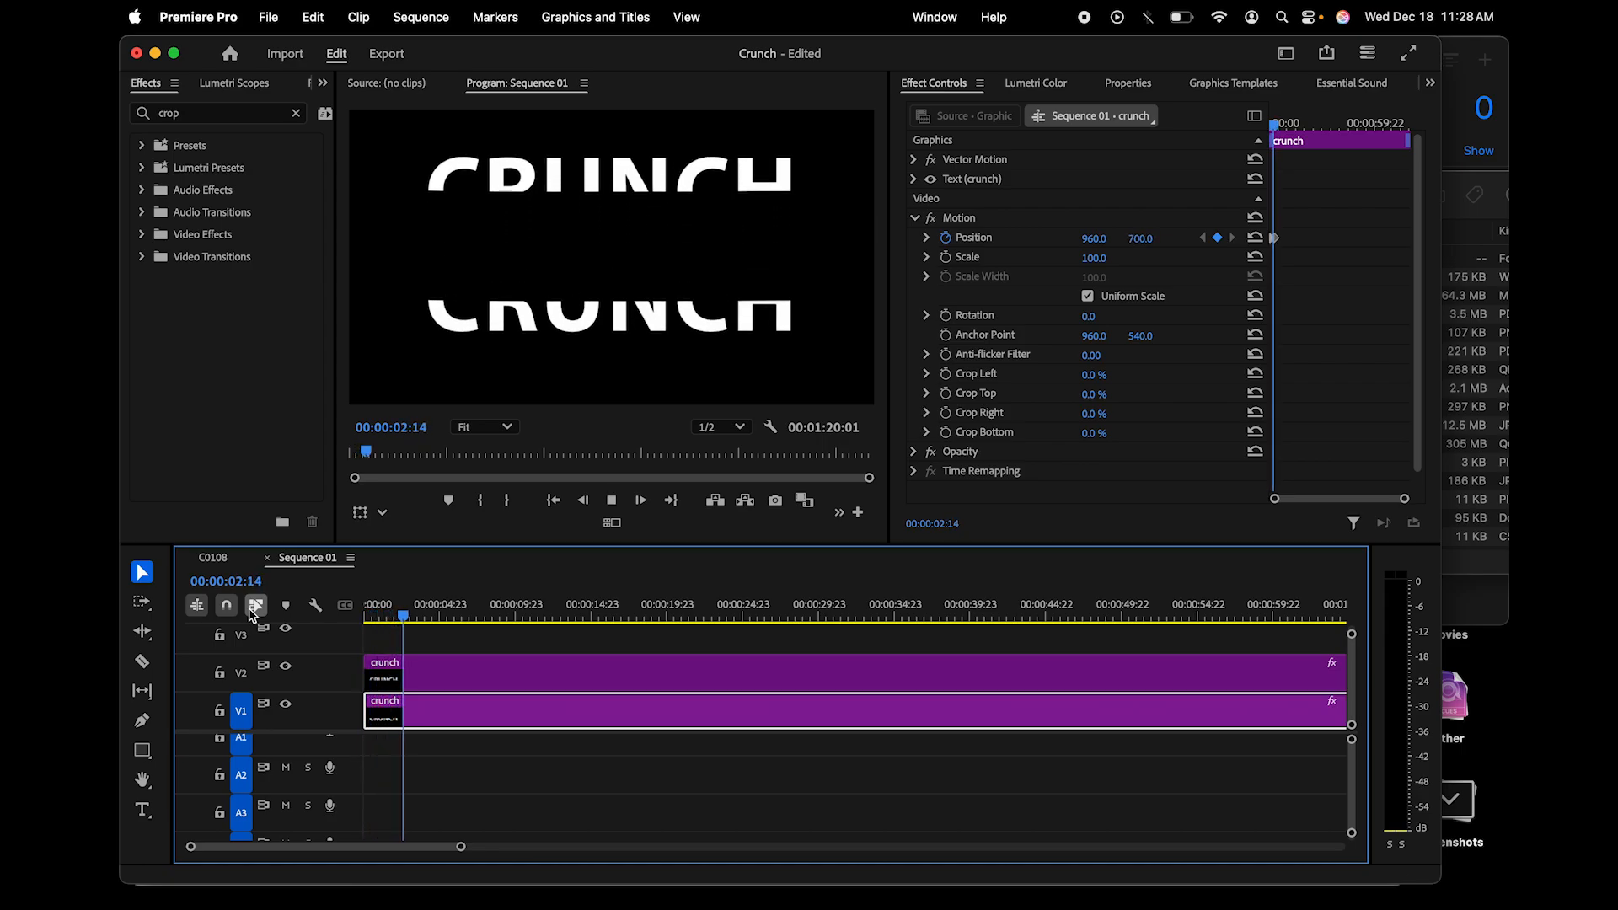
key(space)
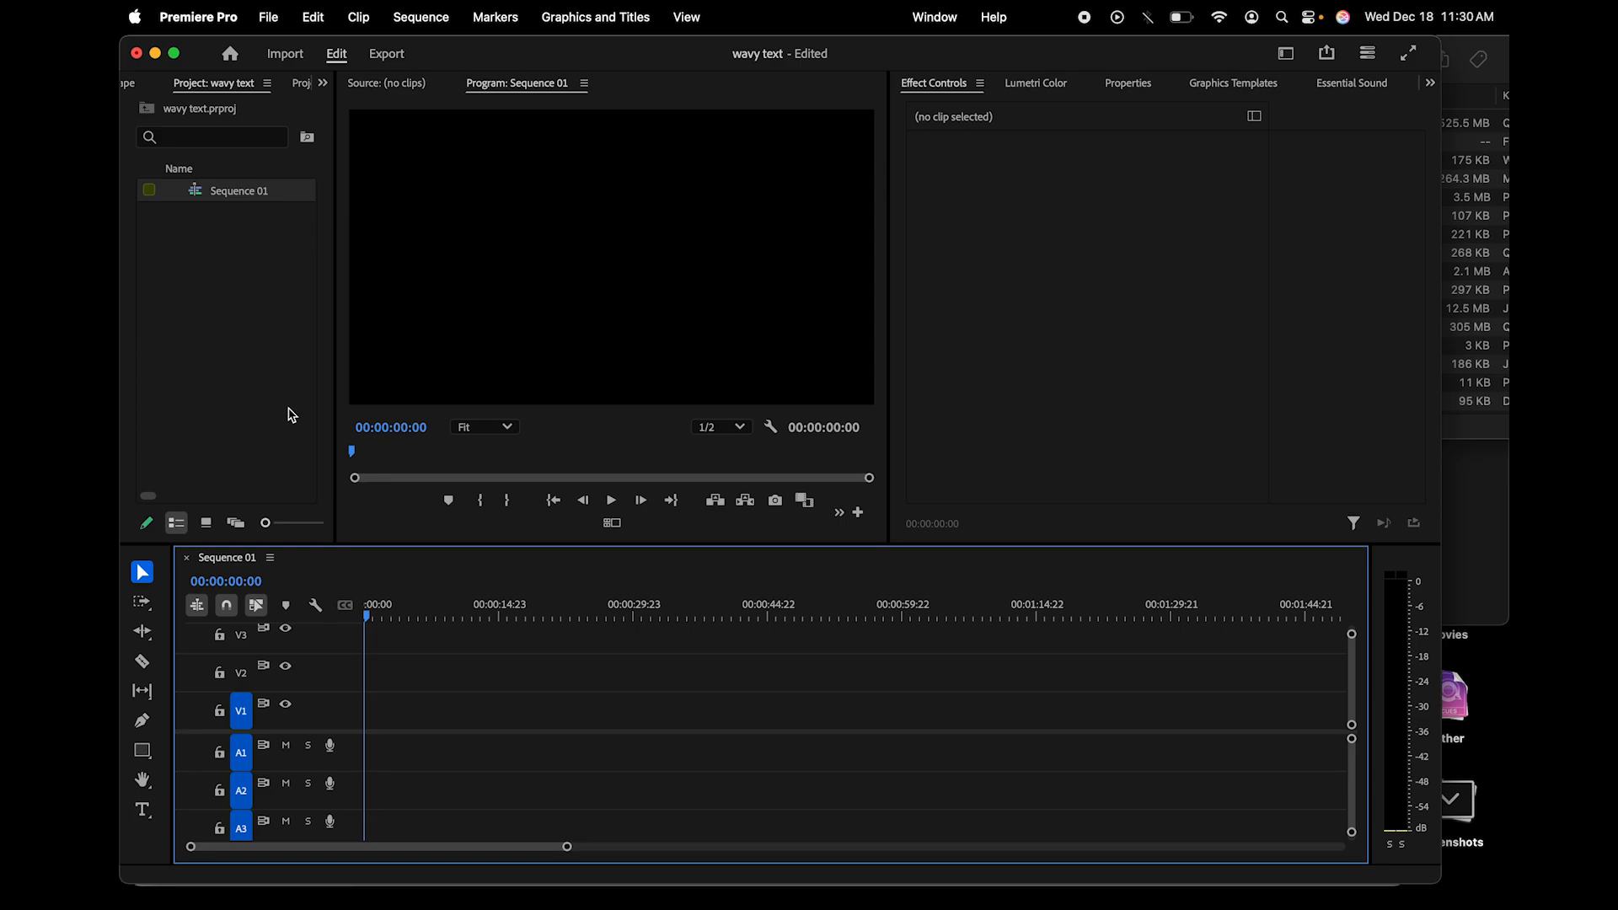
- Create a text graphic reading "Wavy" in a paragraph text box across the upper middle of the empty frame
click(142, 810)
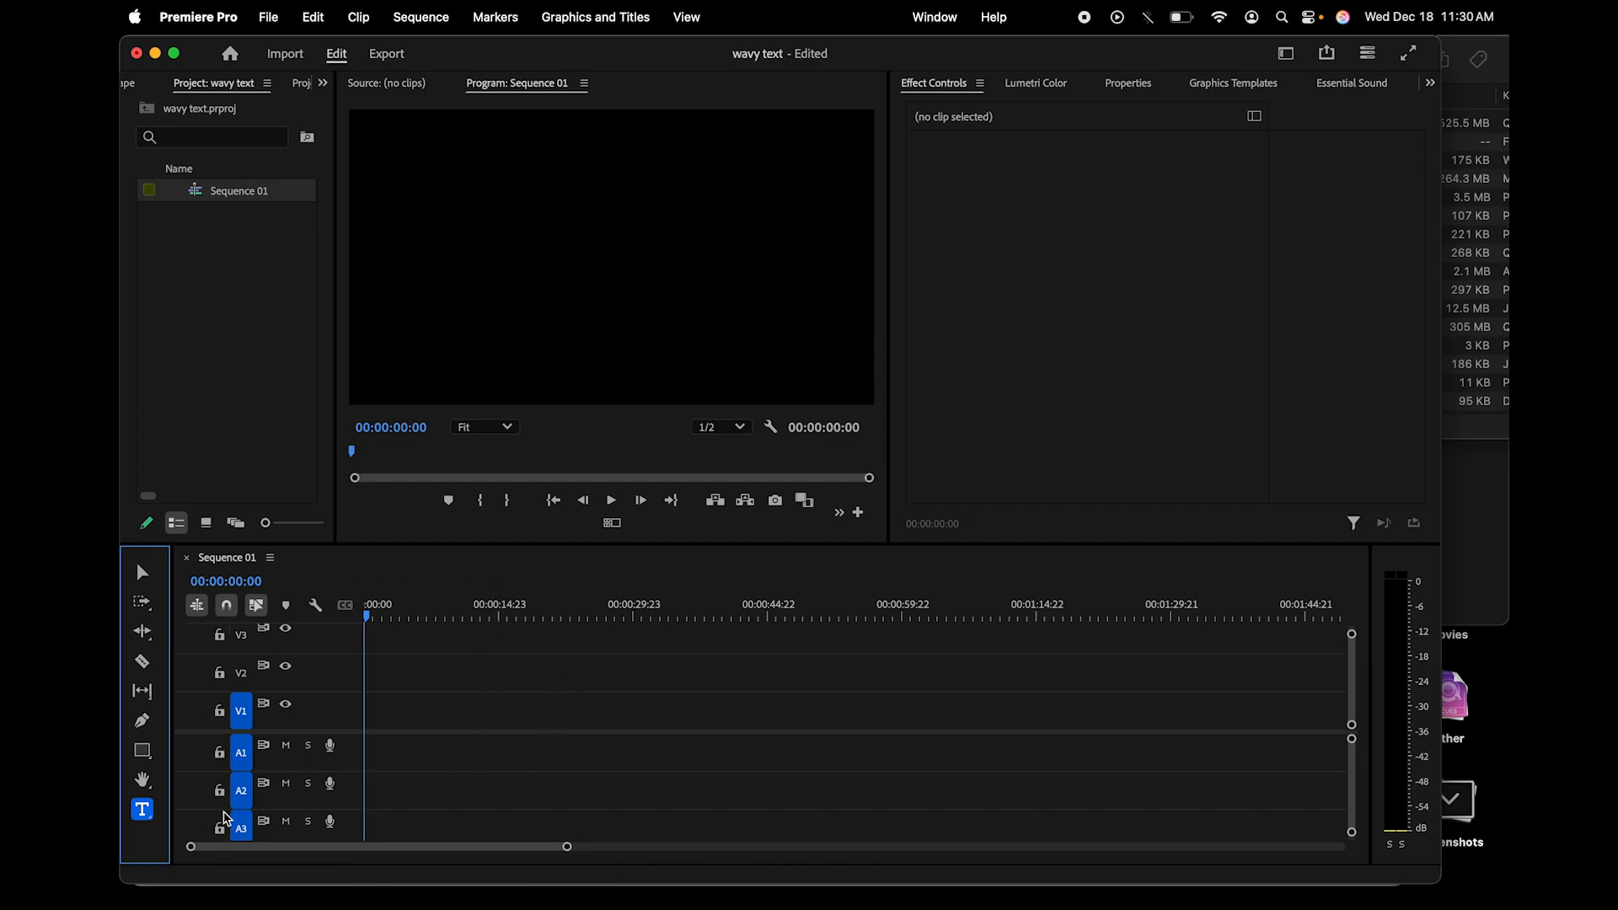
drag(407, 184, 856, 306)
text(Wavey)
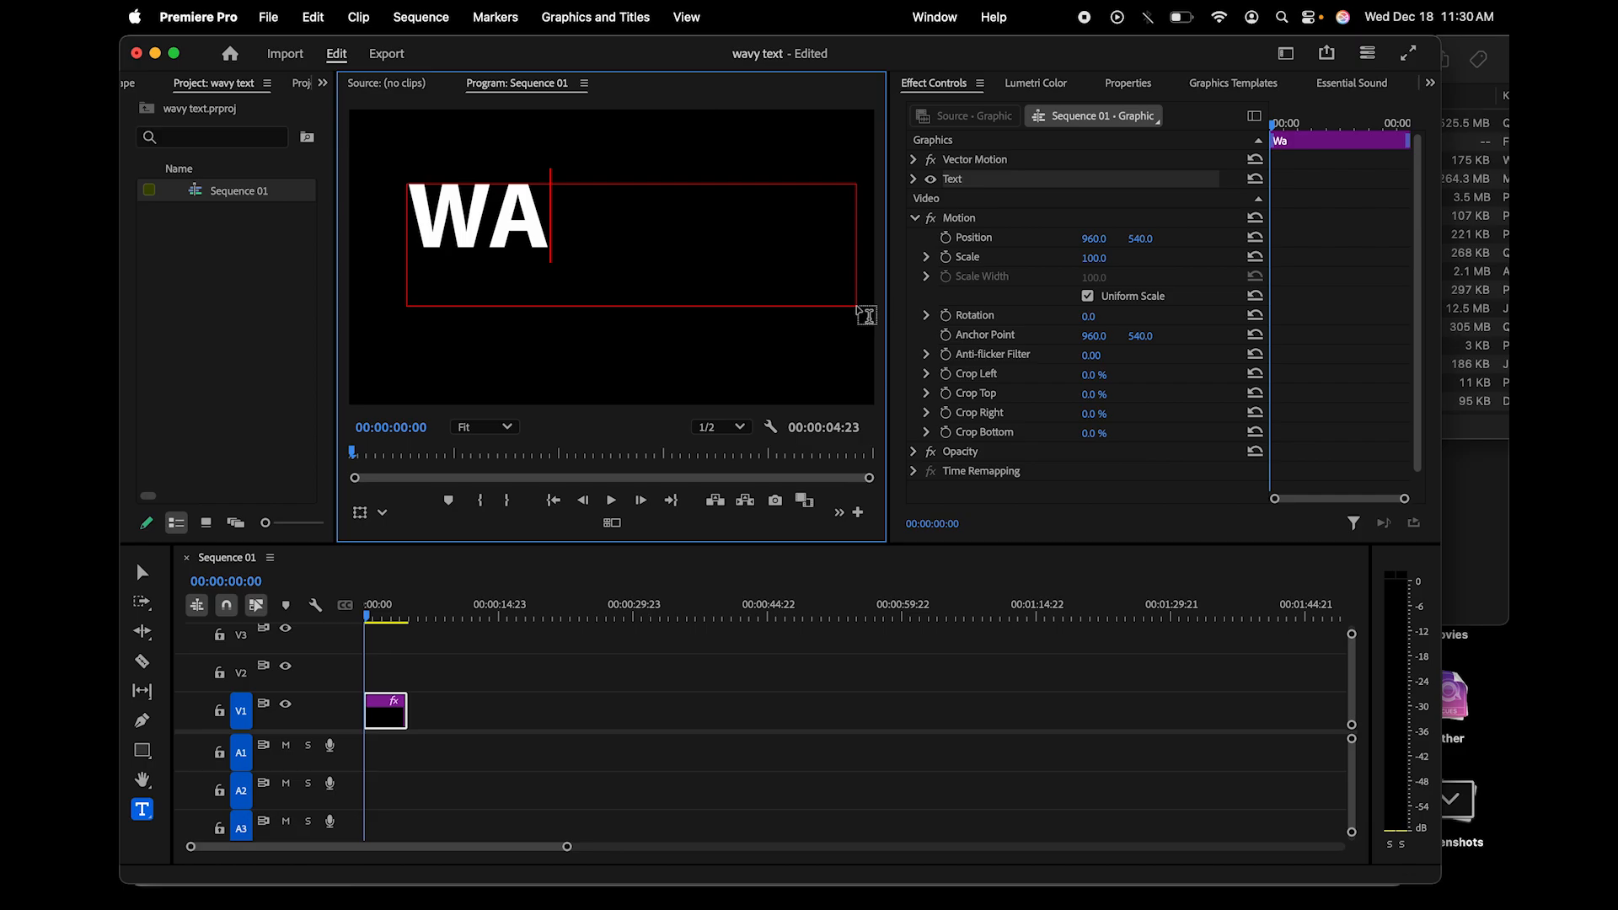
key(BackSpace)
key(BackSpace)
text(y)
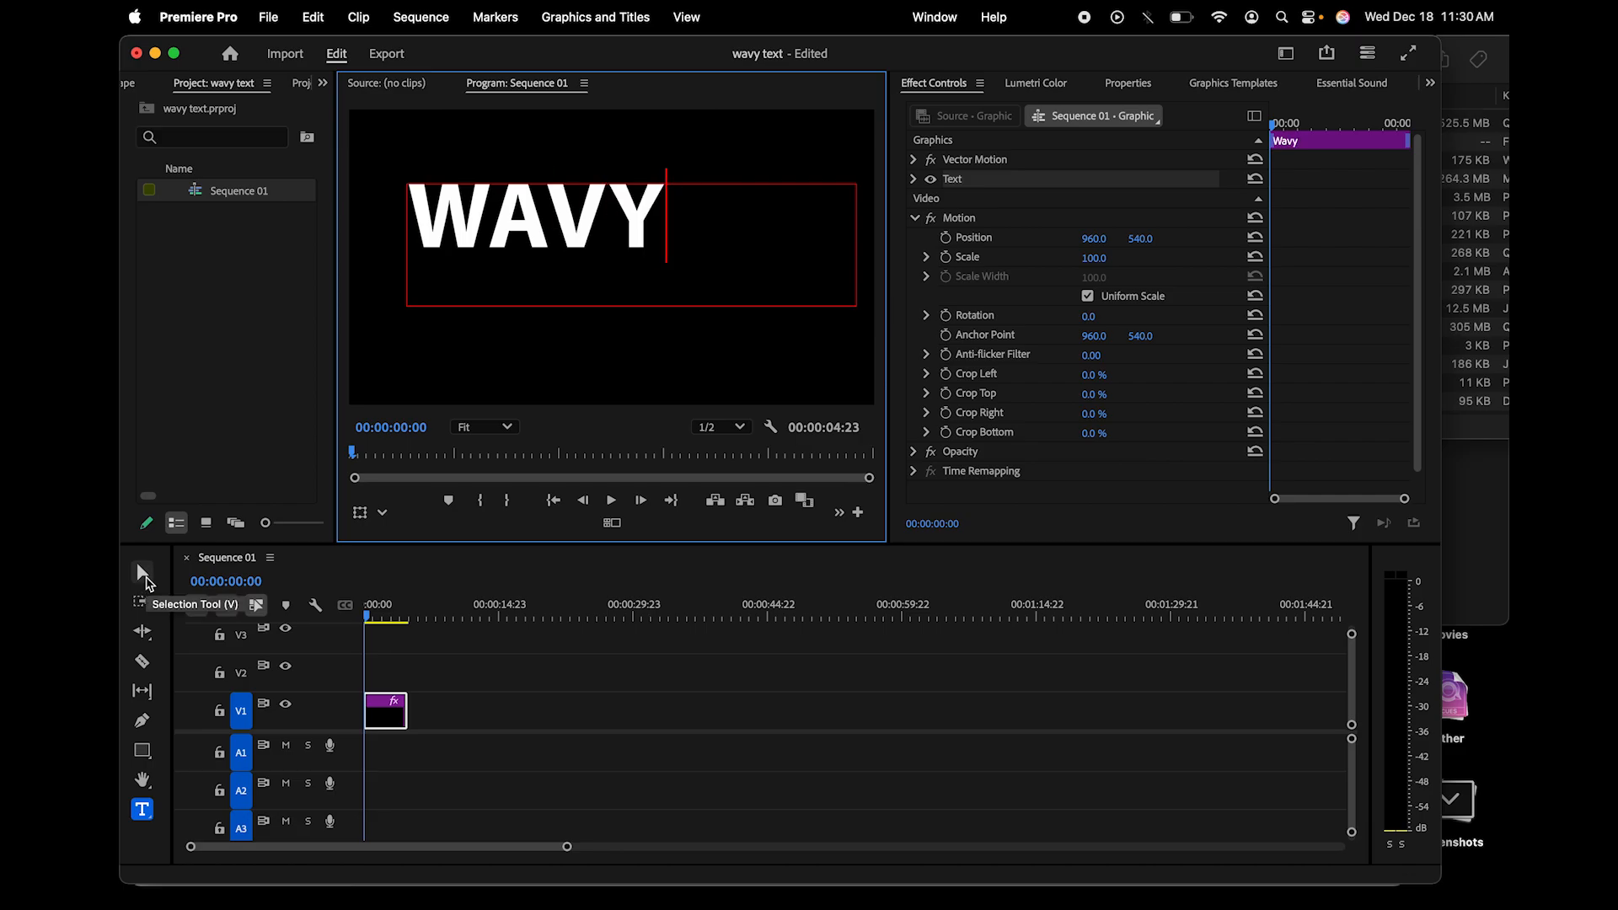
- Set the Wavy text's font size to 400
scroll(1052, 380, down, 1)
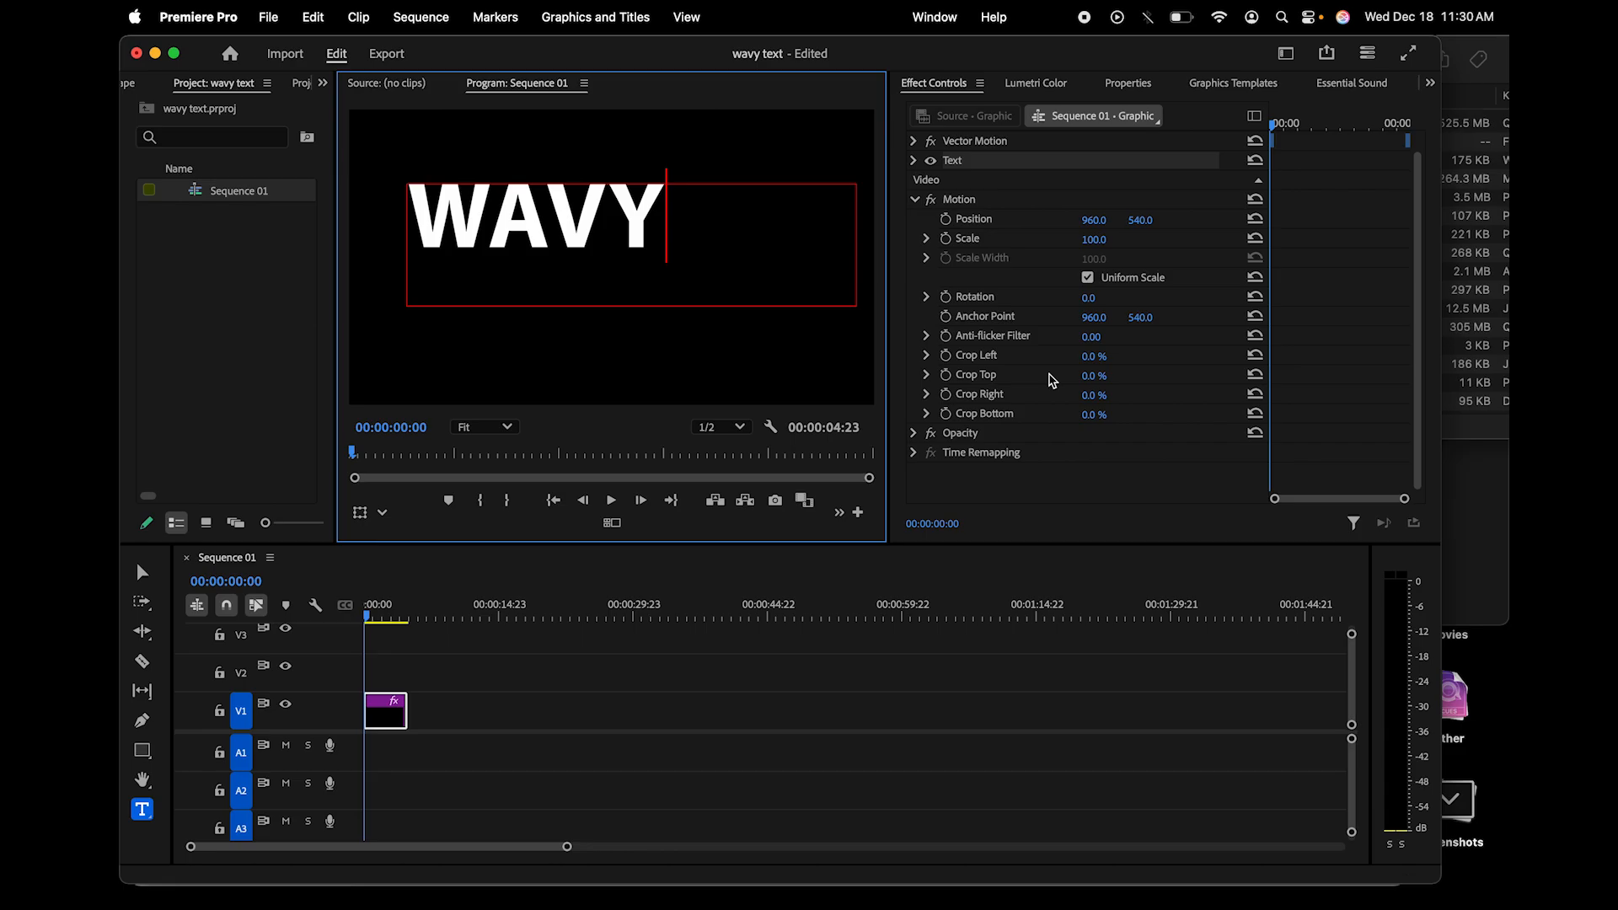
click(913, 160)
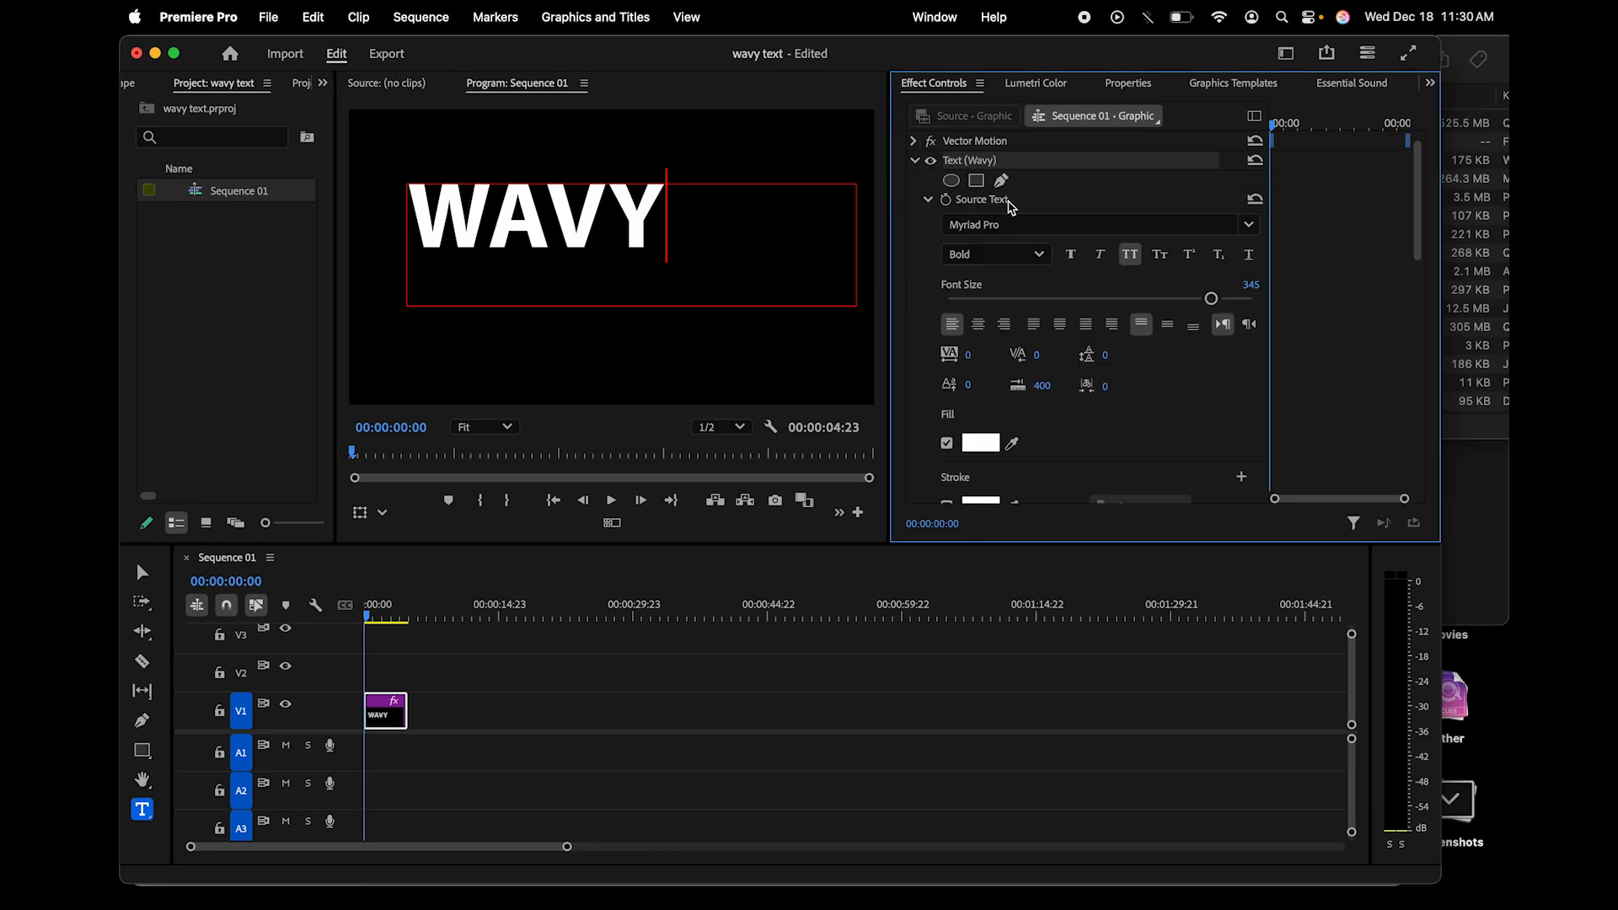
drag(1210, 301, 1292, 308)
key(super+a)
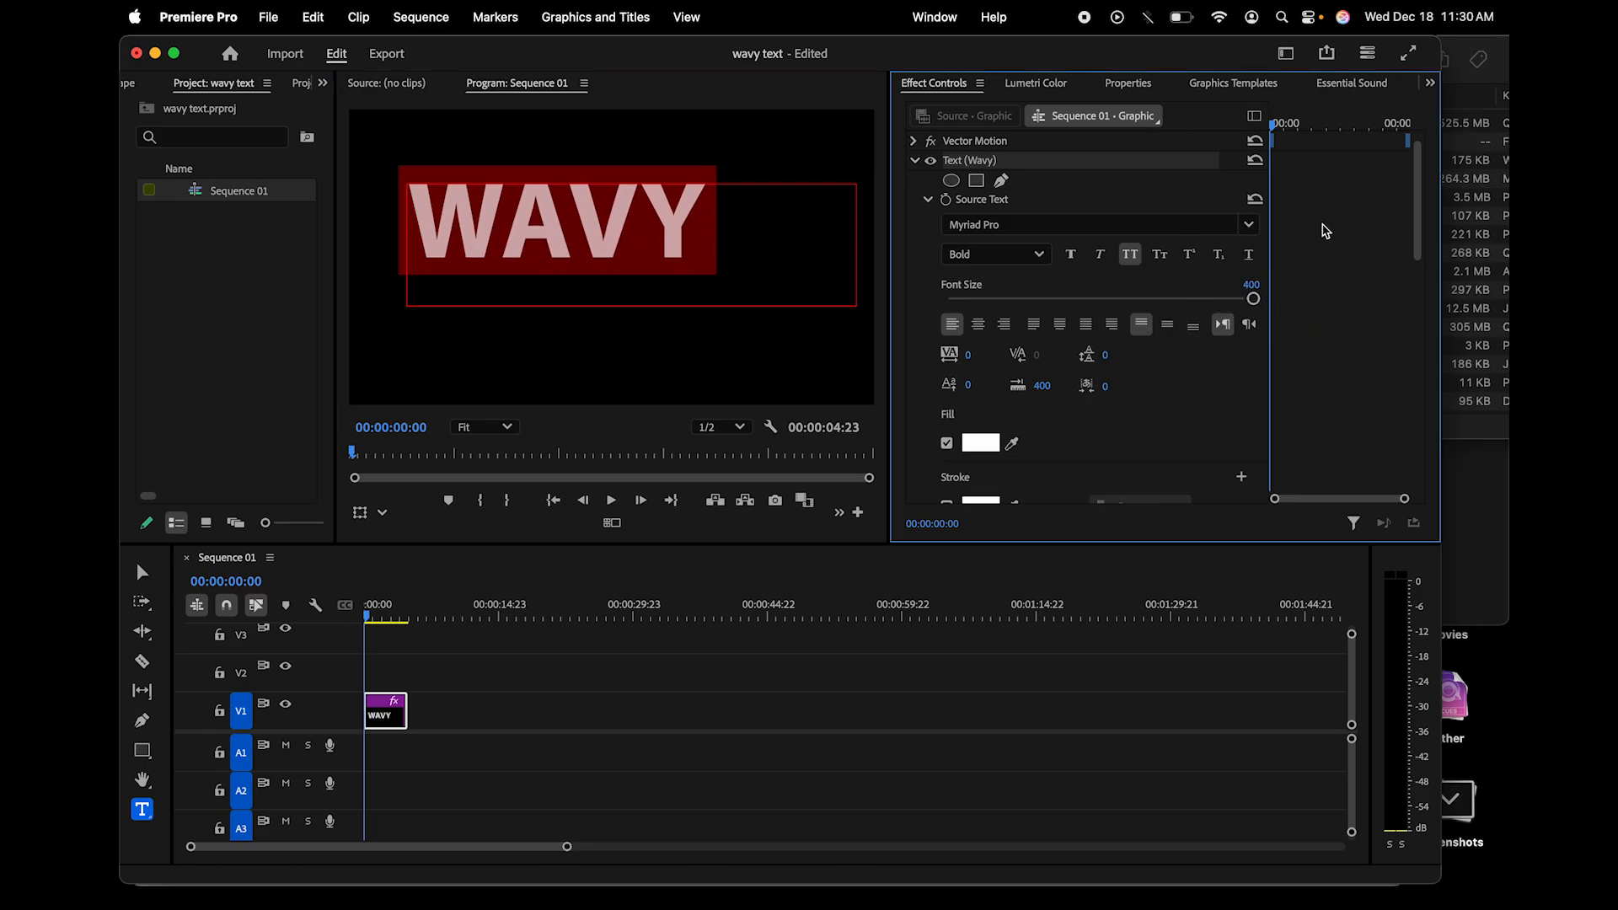
- Shrink the text box to fit tightly around the word Wavy and reposition it in the frame
click(139, 569)
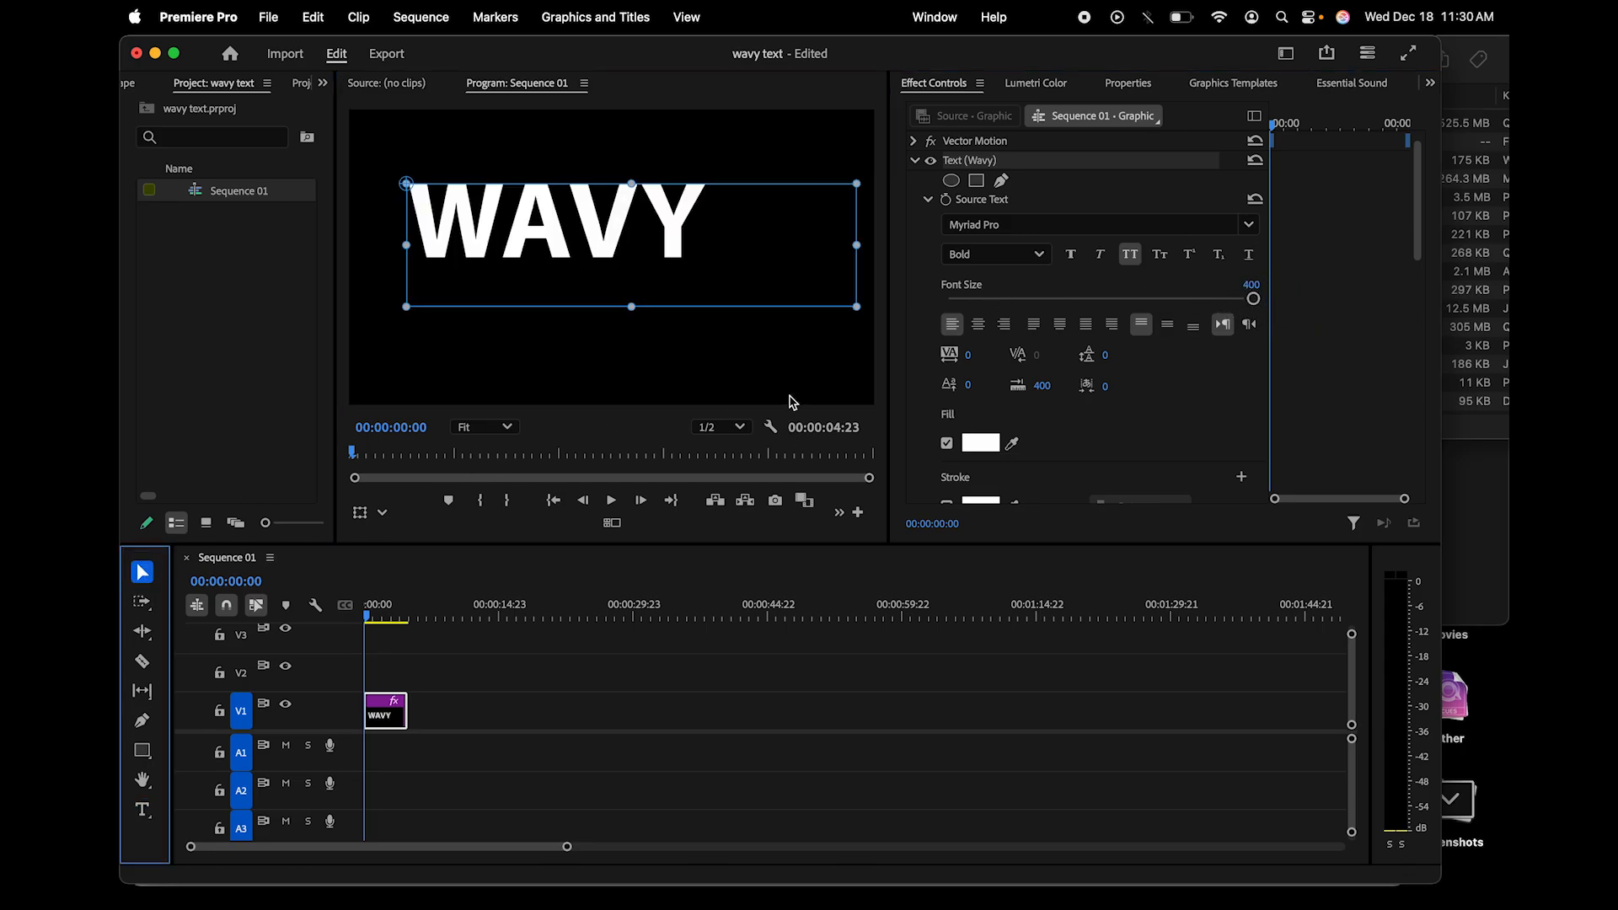
drag(857, 308, 711, 267)
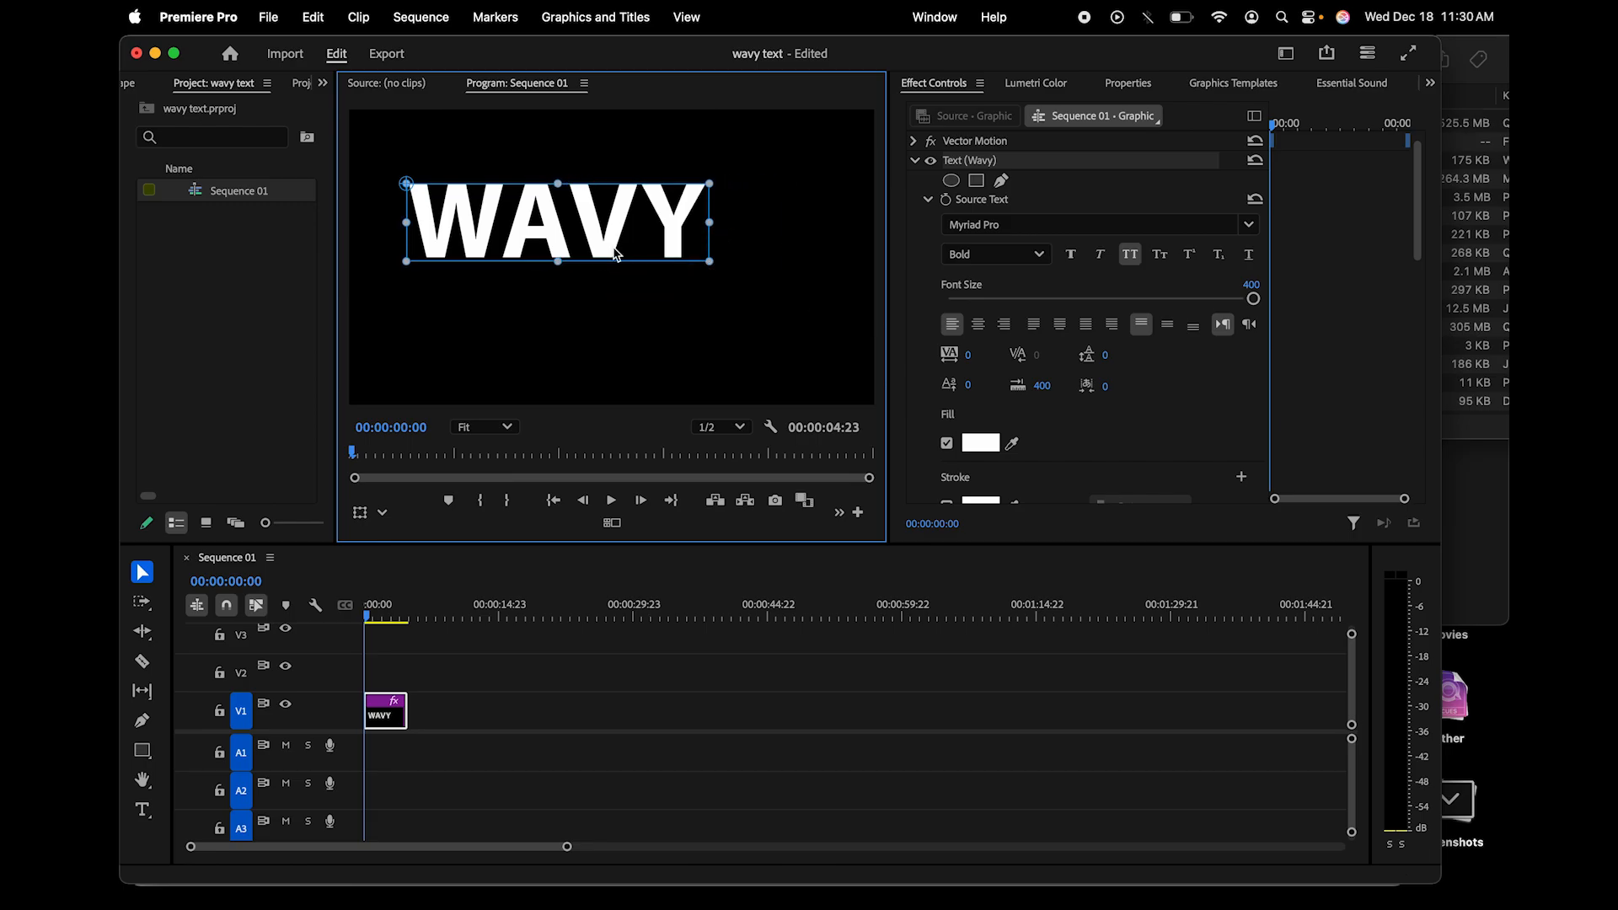
drag(559, 219, 612, 257)
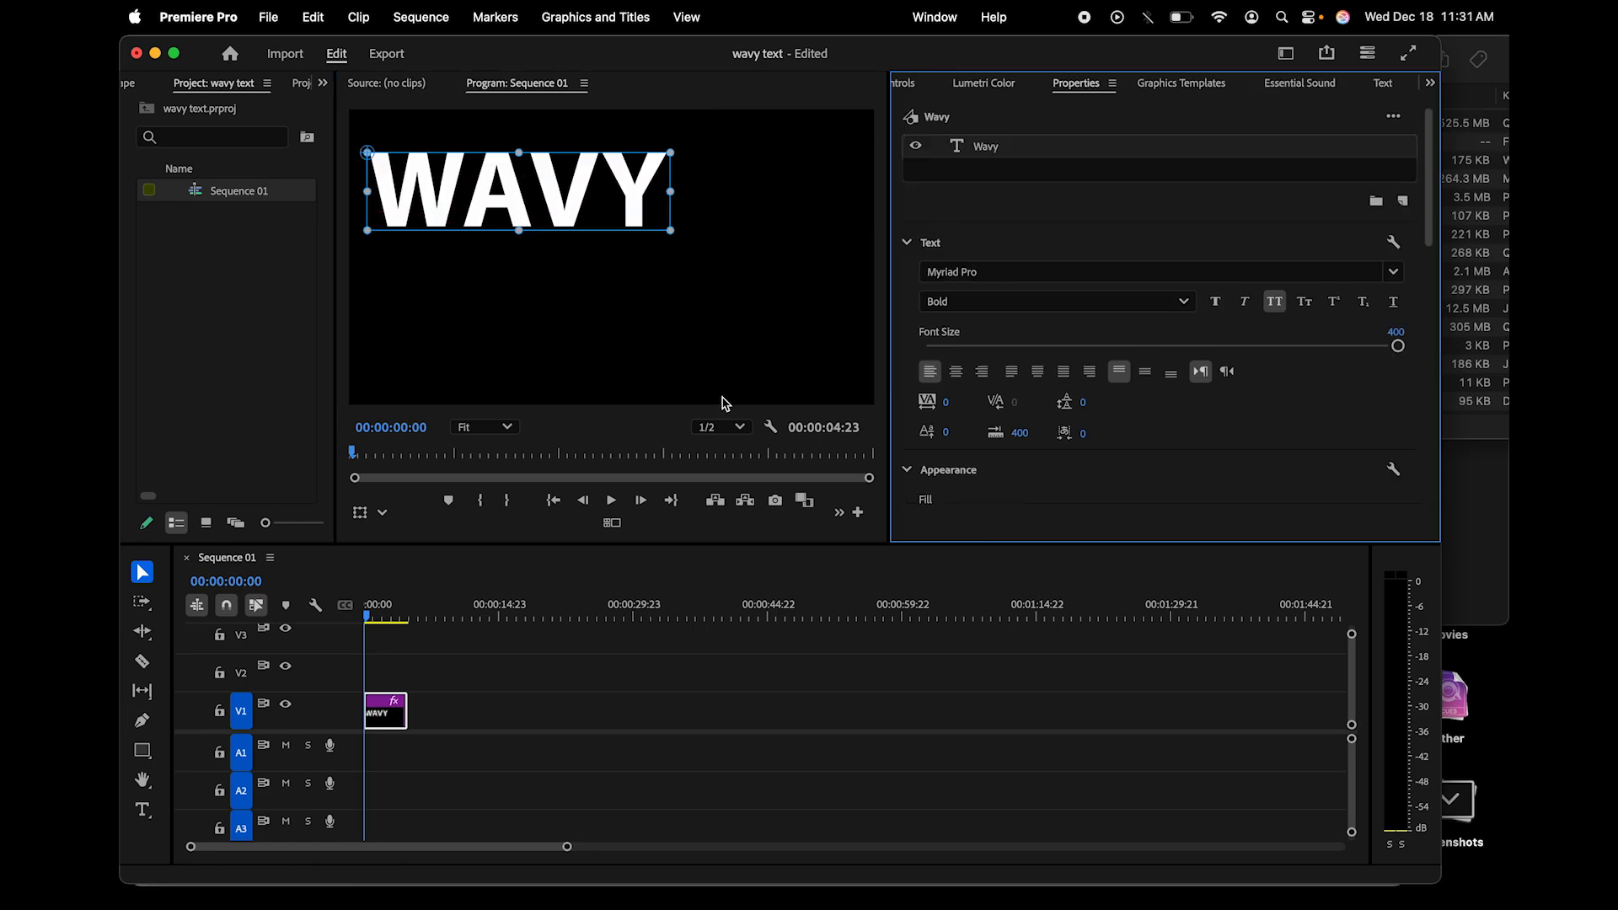
- Centre the Wavy text horizontally and vertically in the frame
scroll(1078, 468, down, 10)
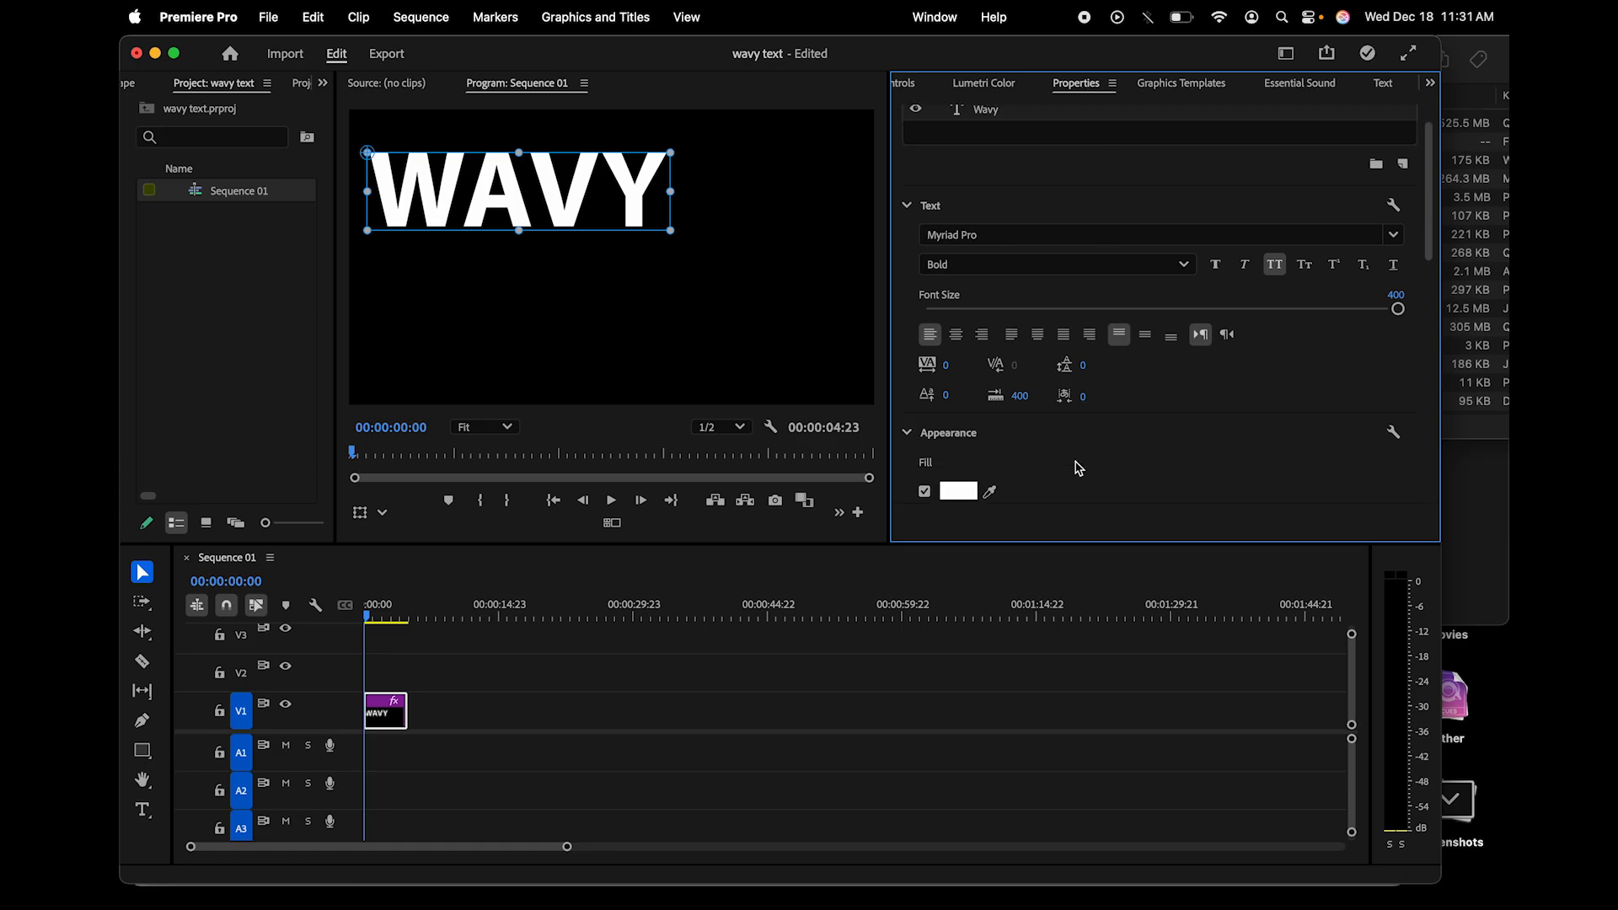
scroll(1078, 467, up, 3)
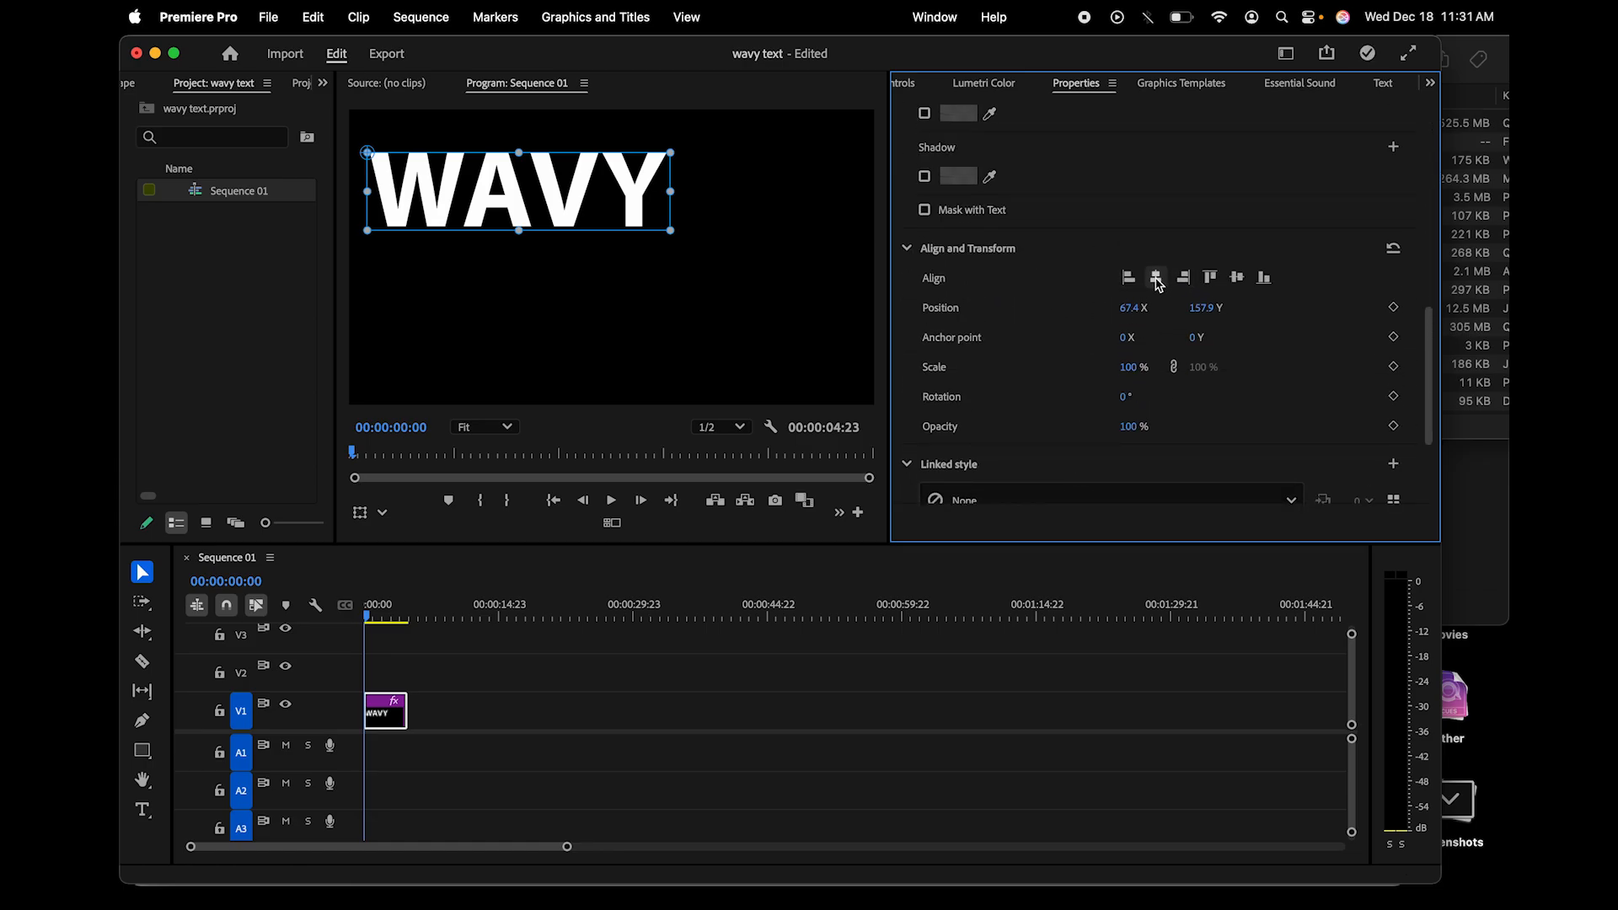
click(1157, 280)
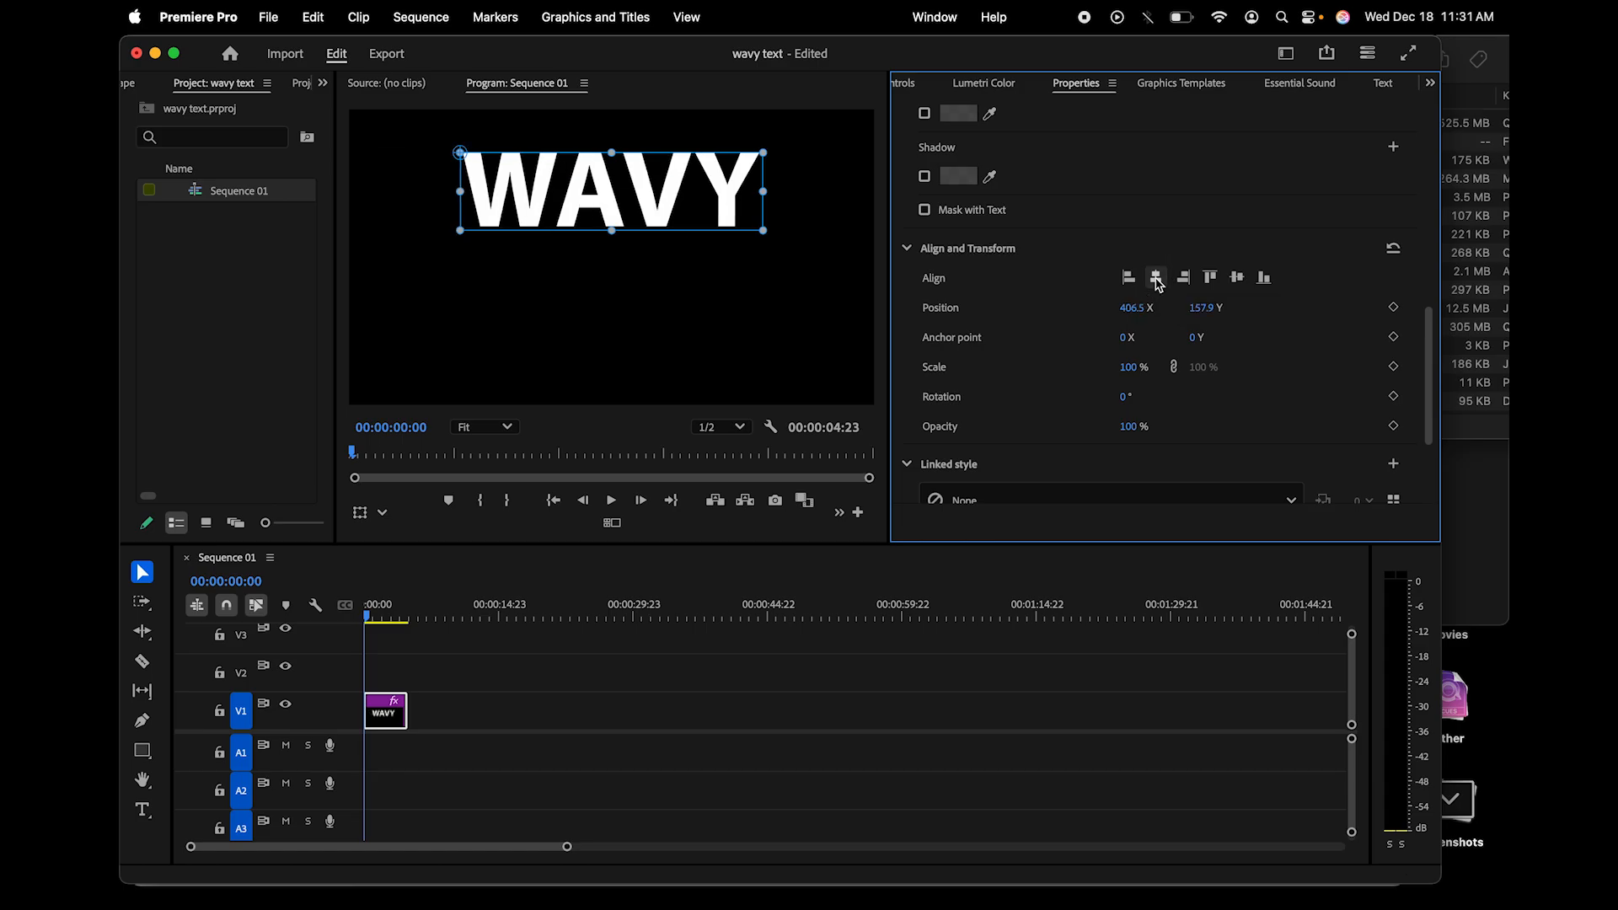
click(1237, 278)
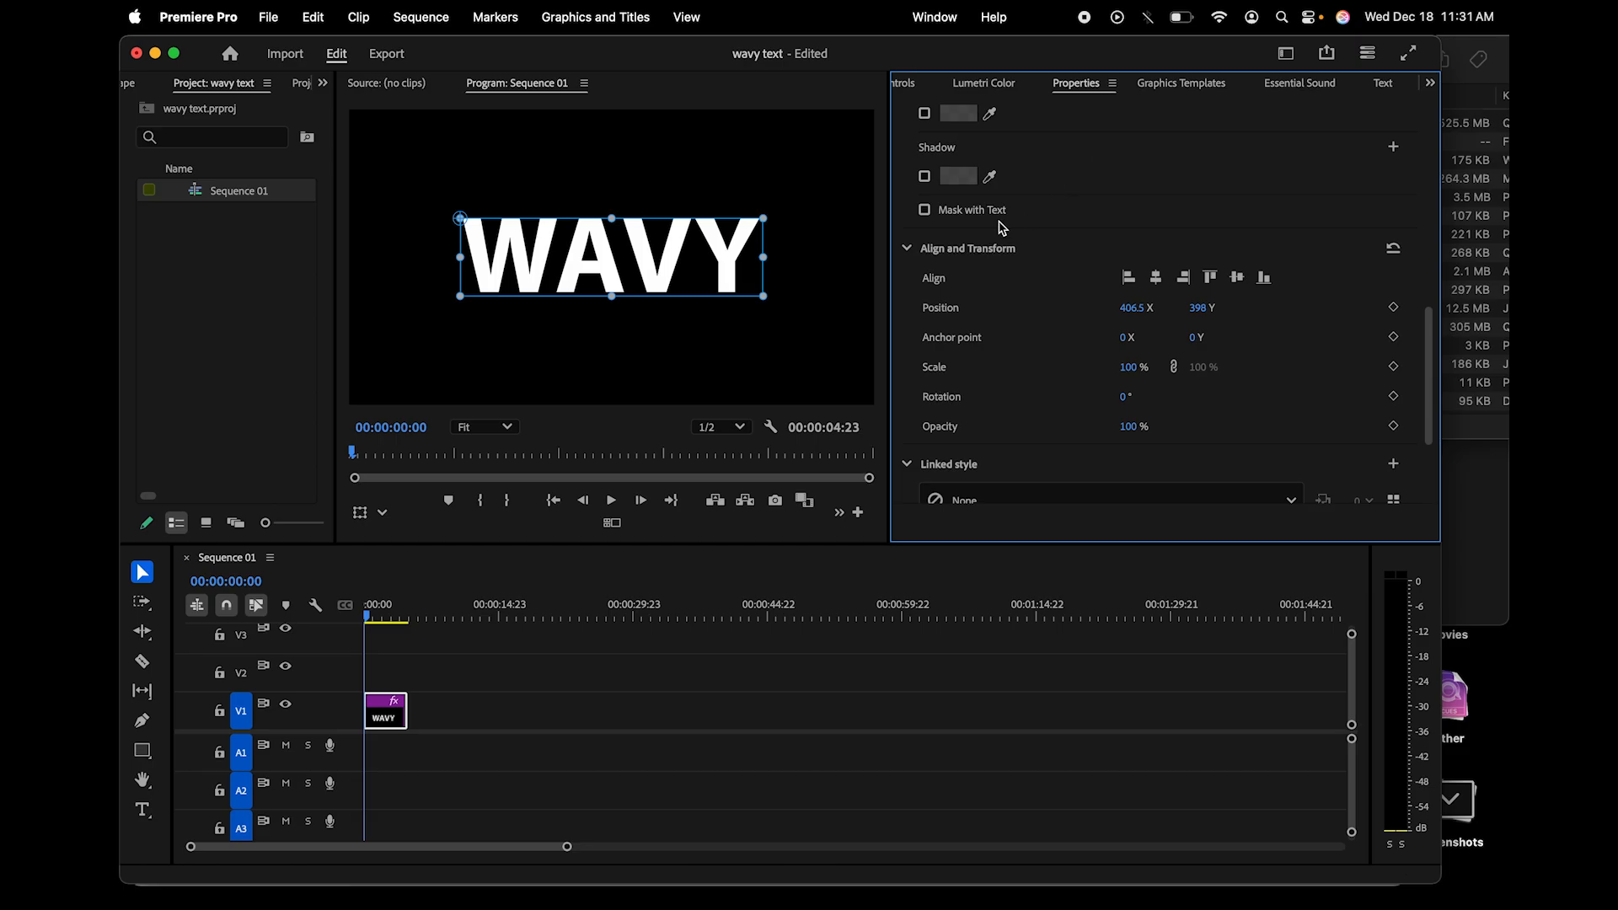
- Search the effects for "wave" and apply the Wave Warp distort effect to the Wavy clip on V1
click(904, 82)
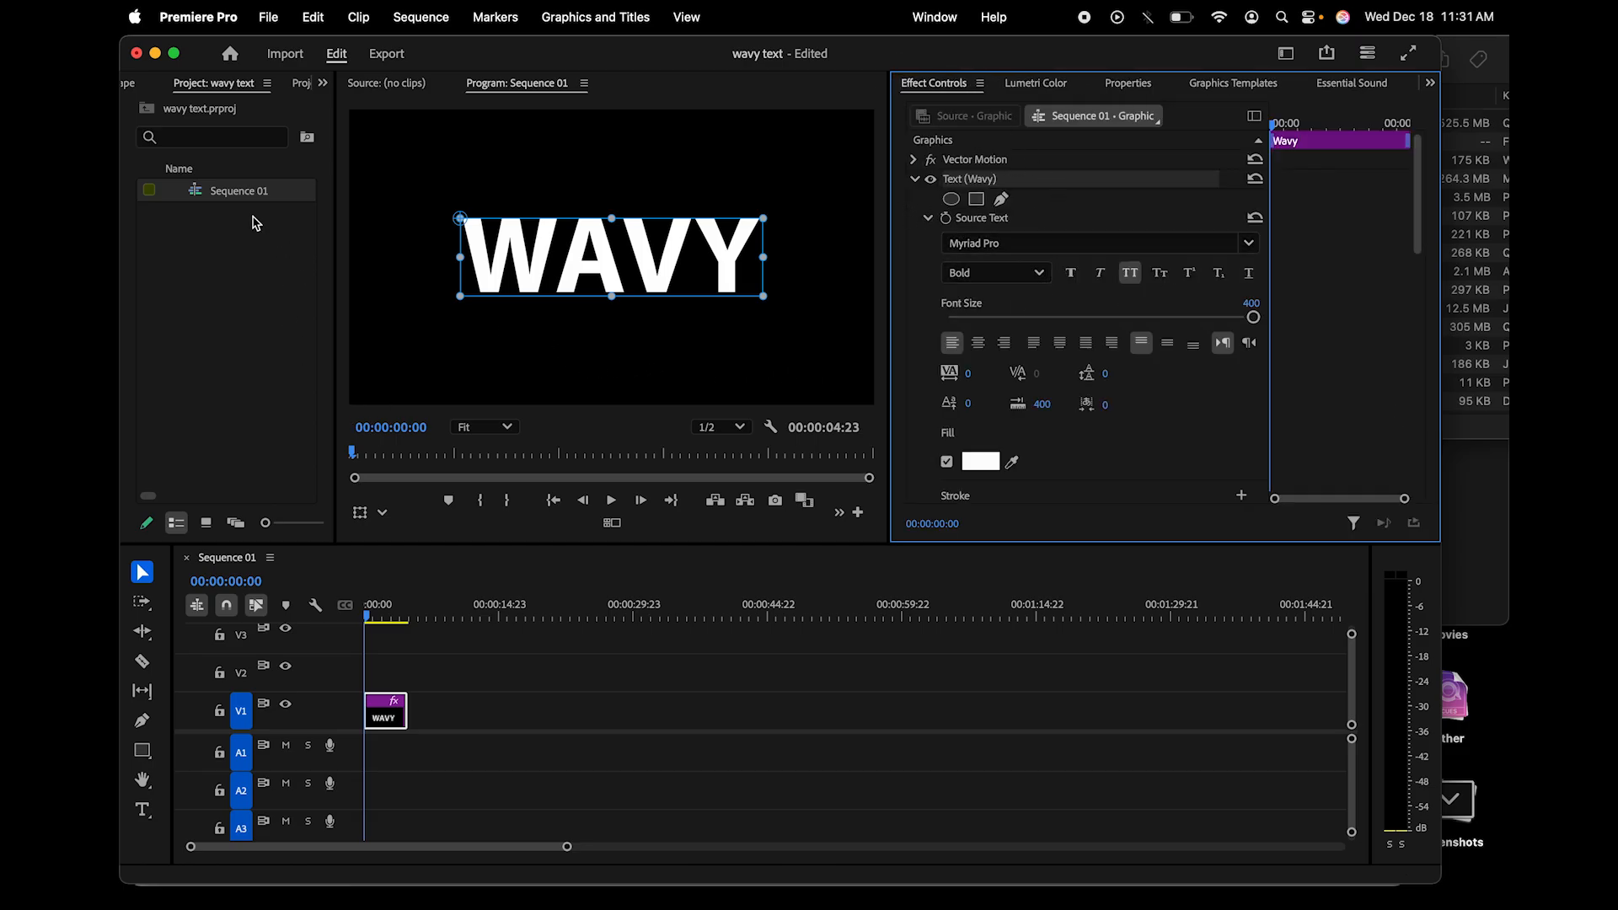
click(191, 143)
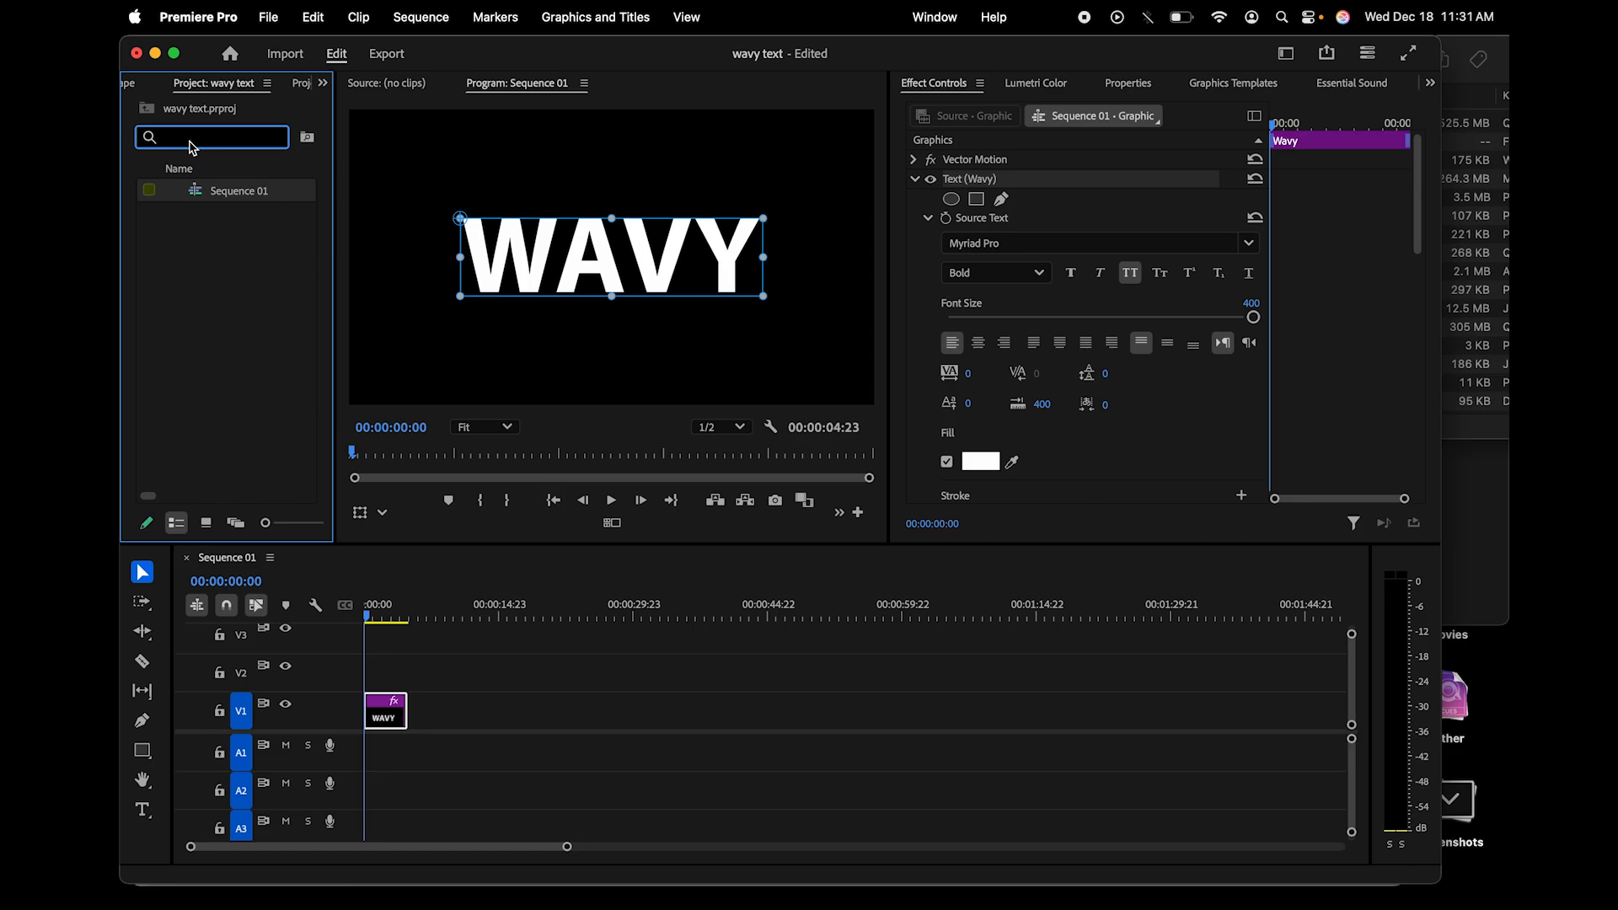
click(322, 83)
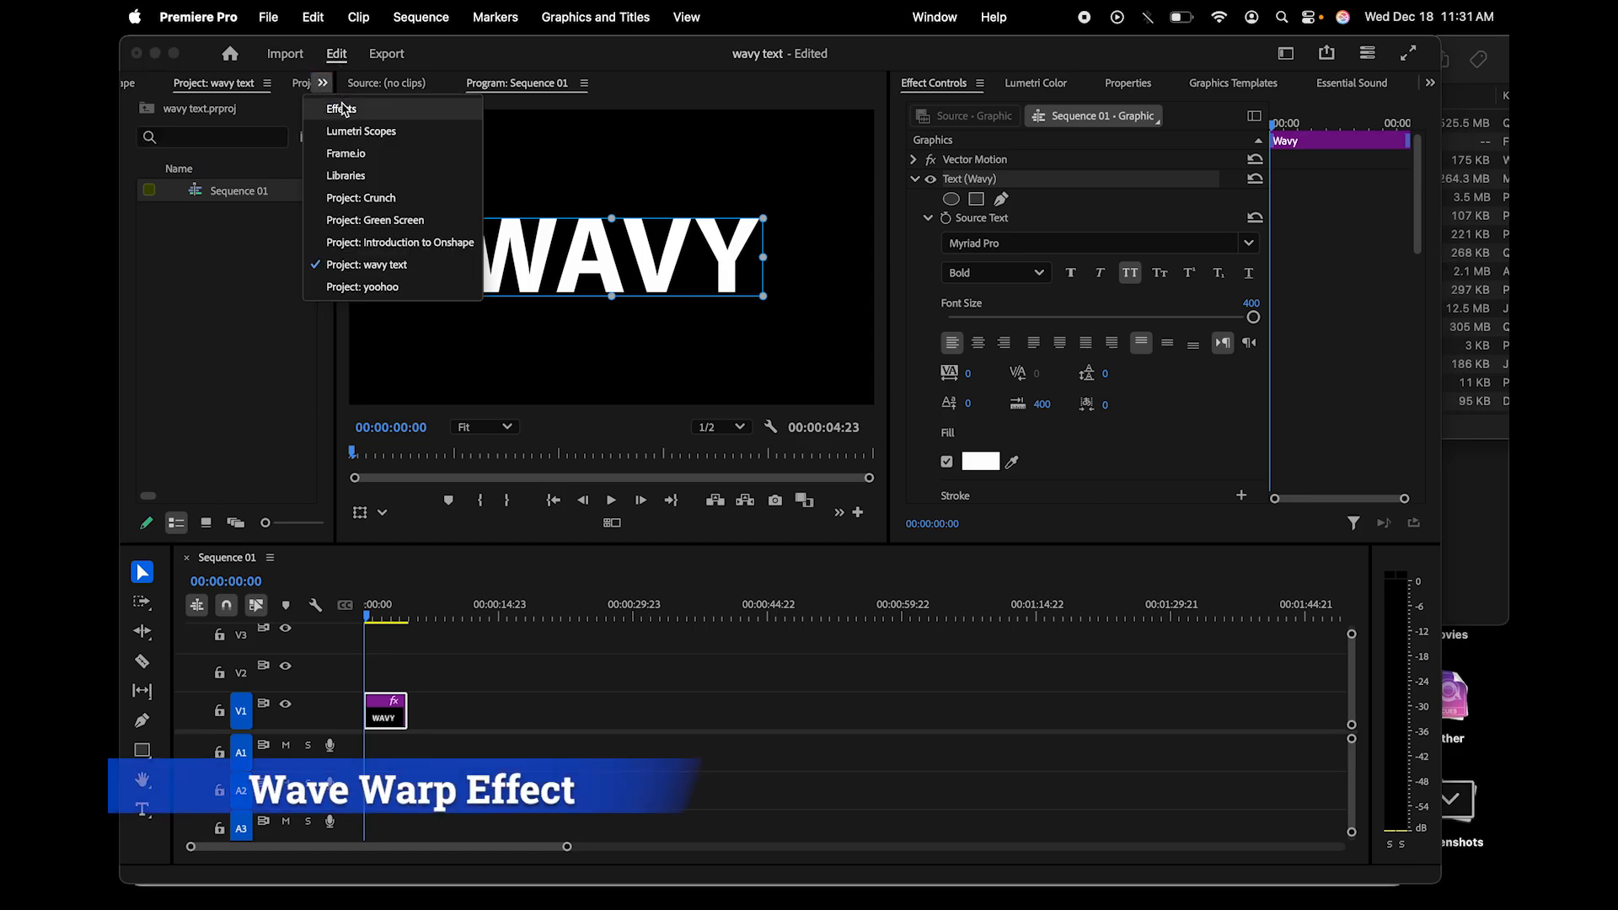
click(341, 108)
click(200, 114)
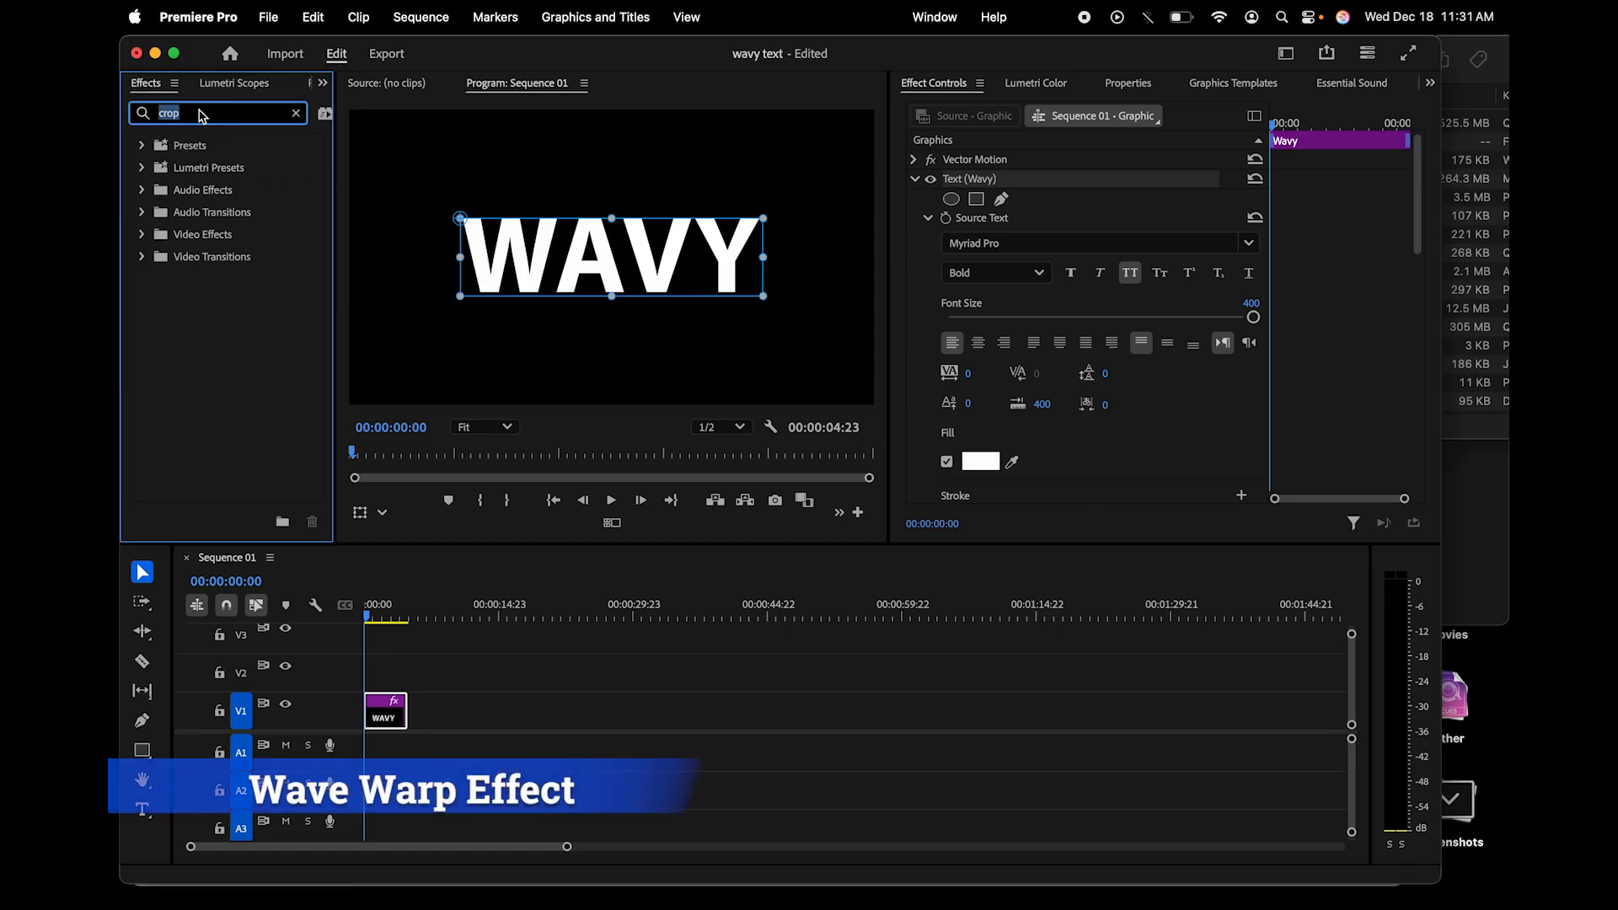
text(wave)
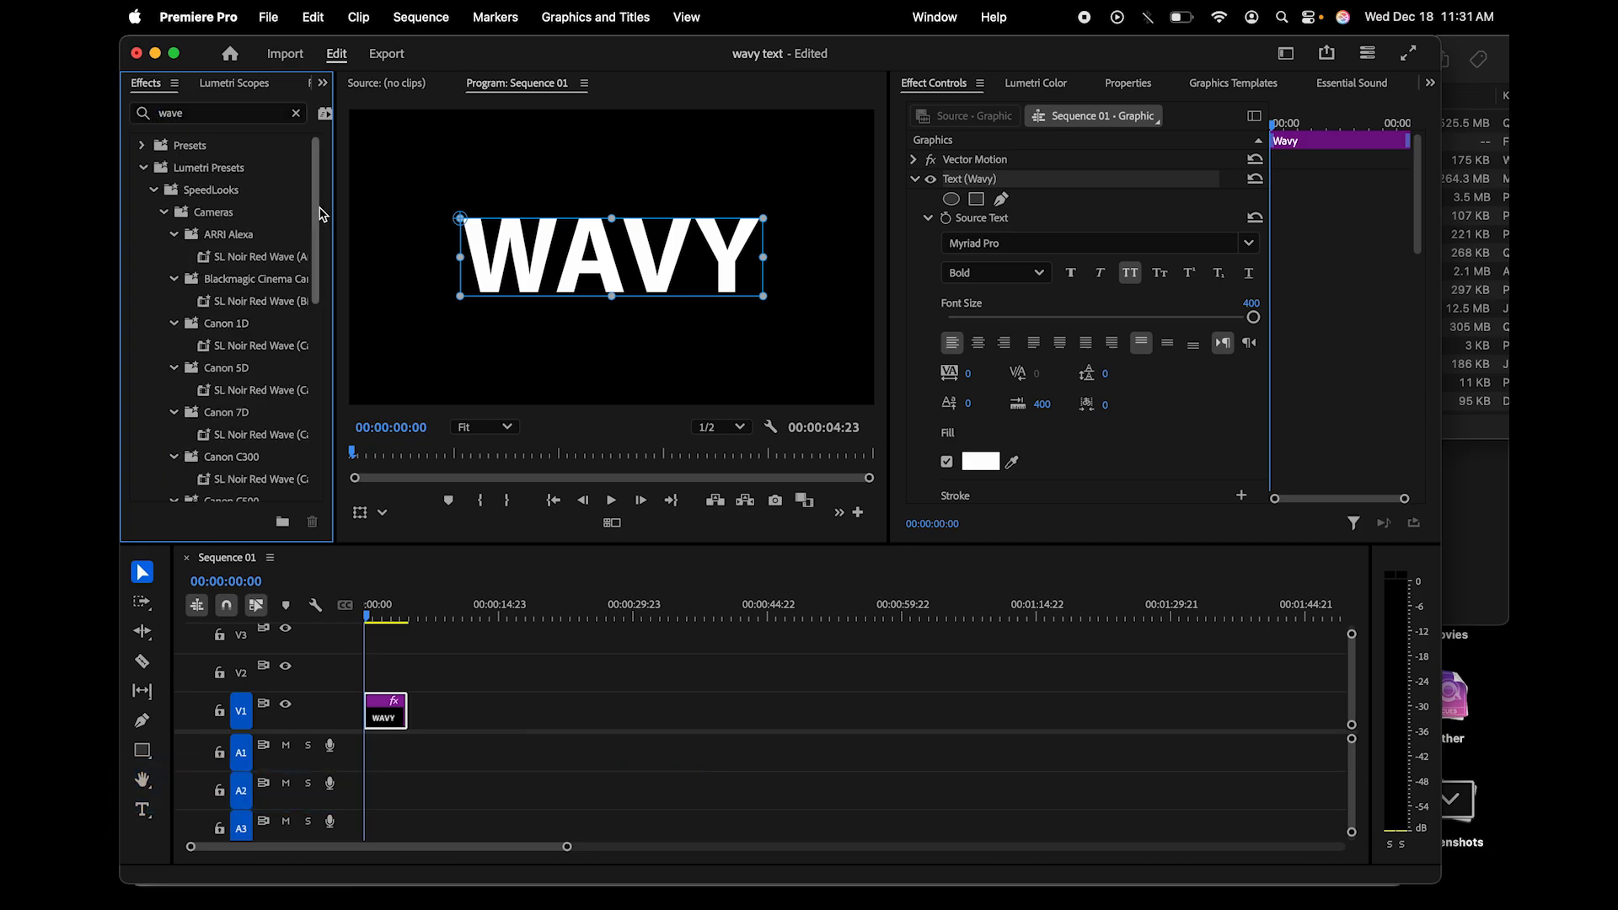
drag(320, 209, 316, 409)
click(221, 477)
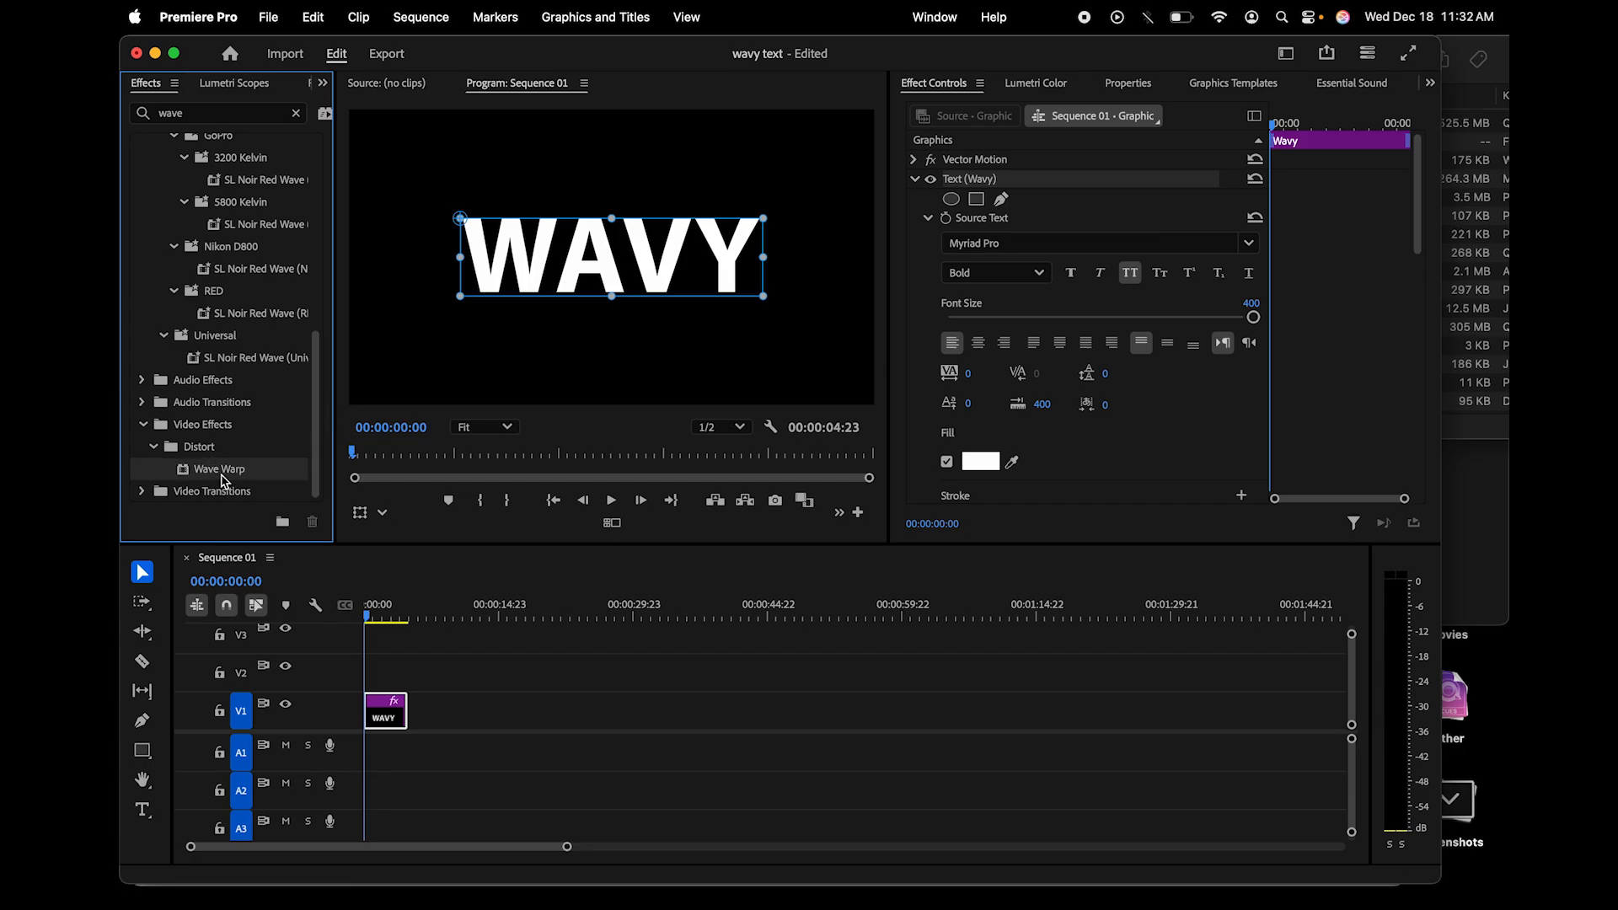
drag(216, 480, 383, 712)
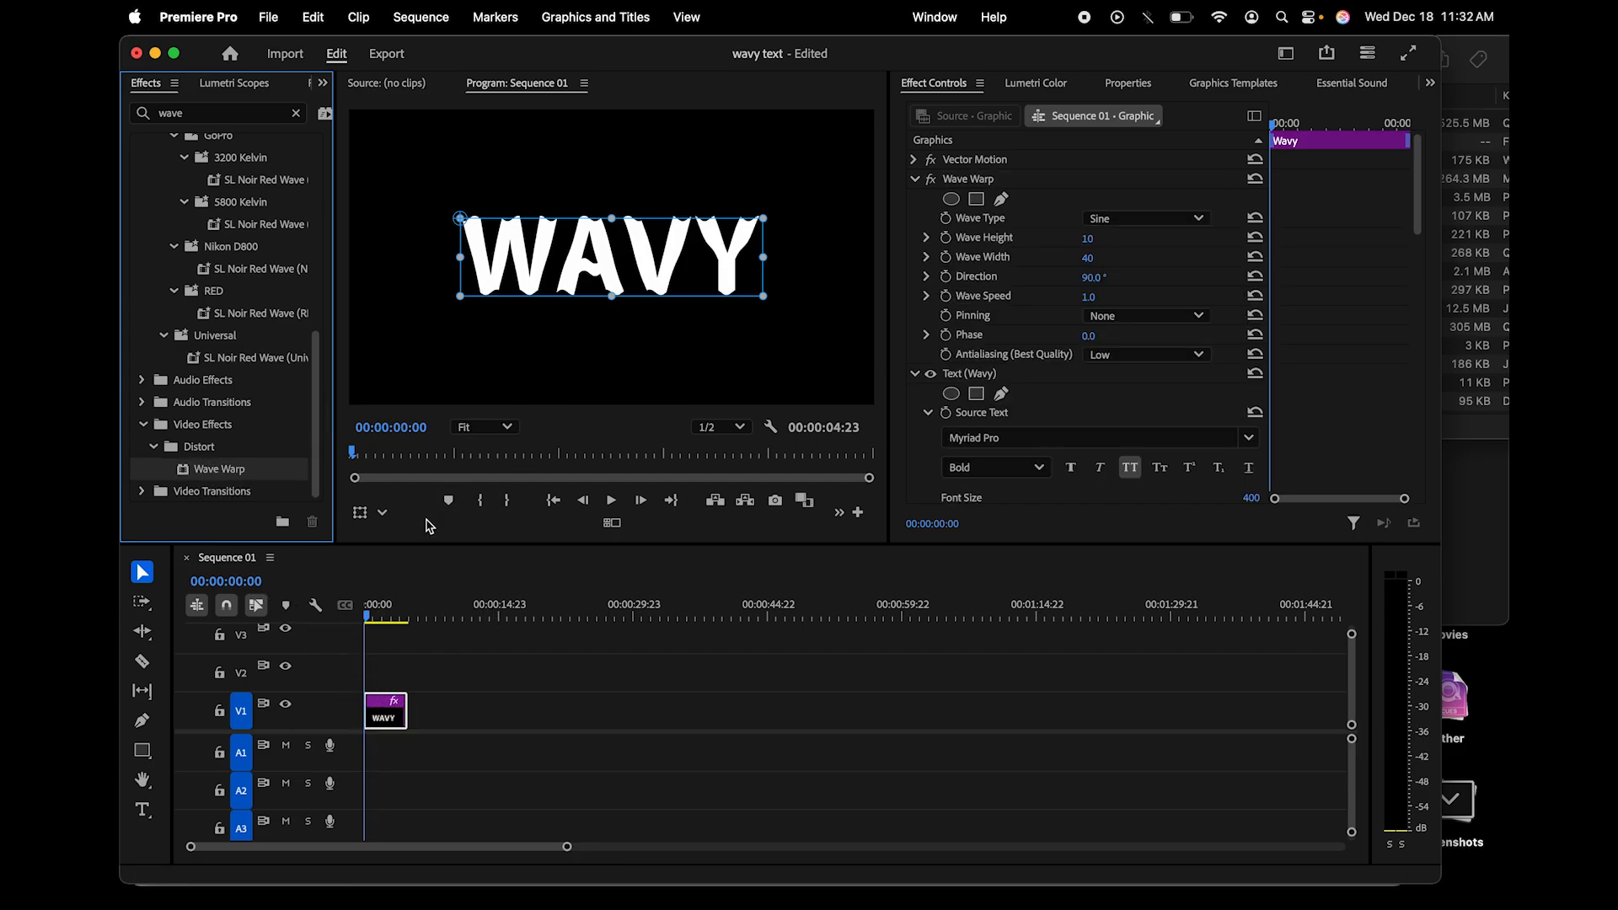
- Play the sequence from the start to review the default Wave Warp motion, and return the playhead to 00:00:00:00
key(space)
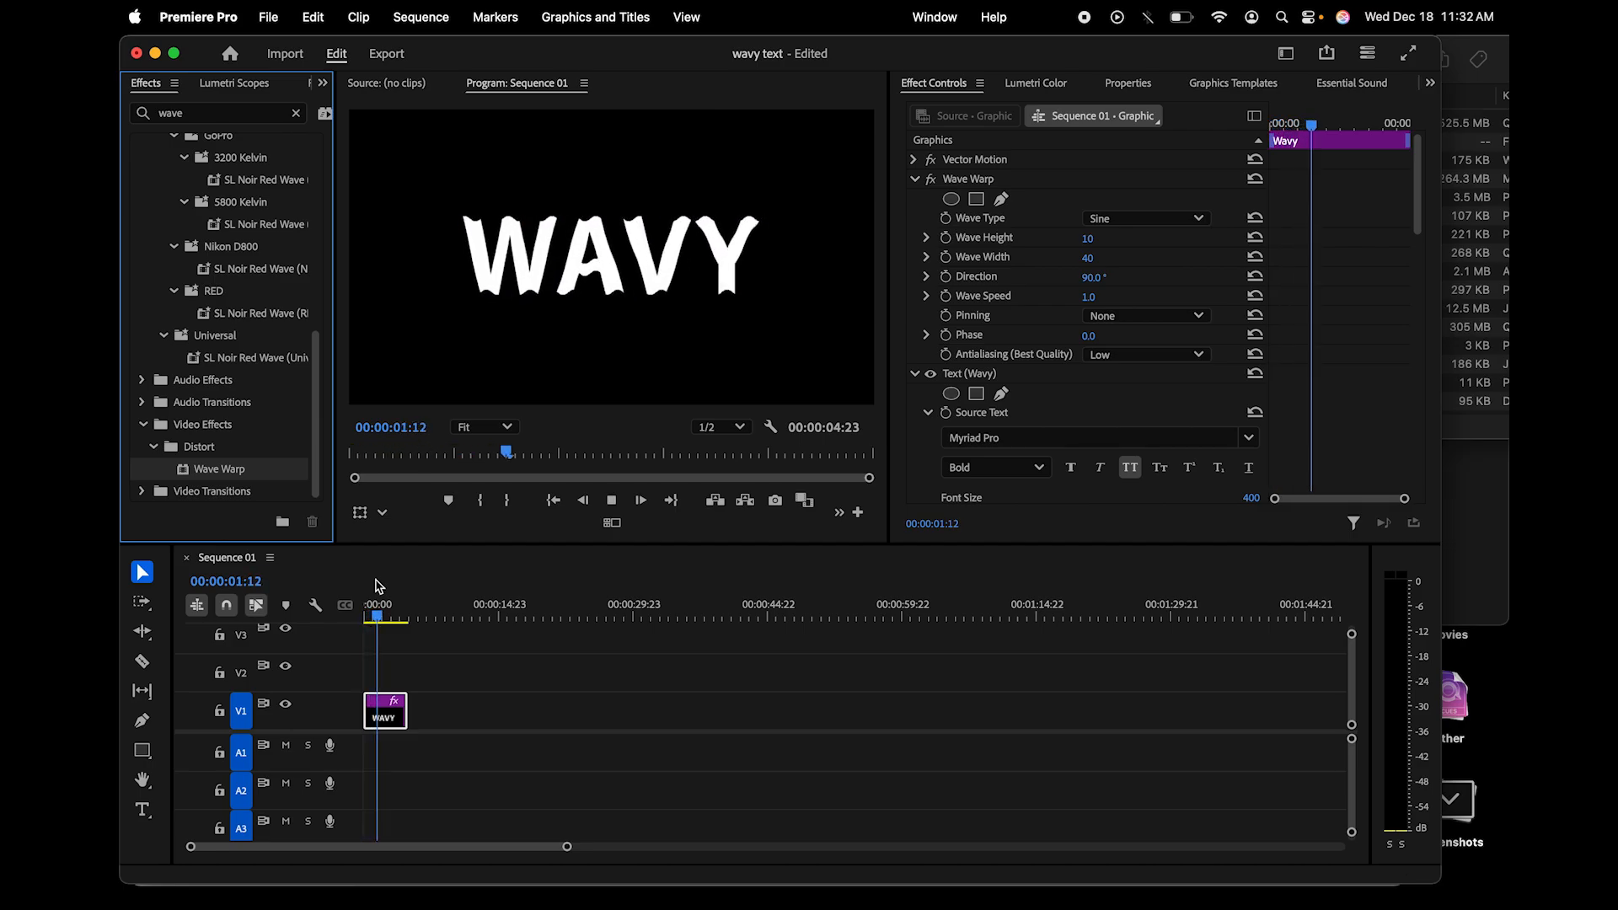
key(space)
drag(376, 619, 319, 618)
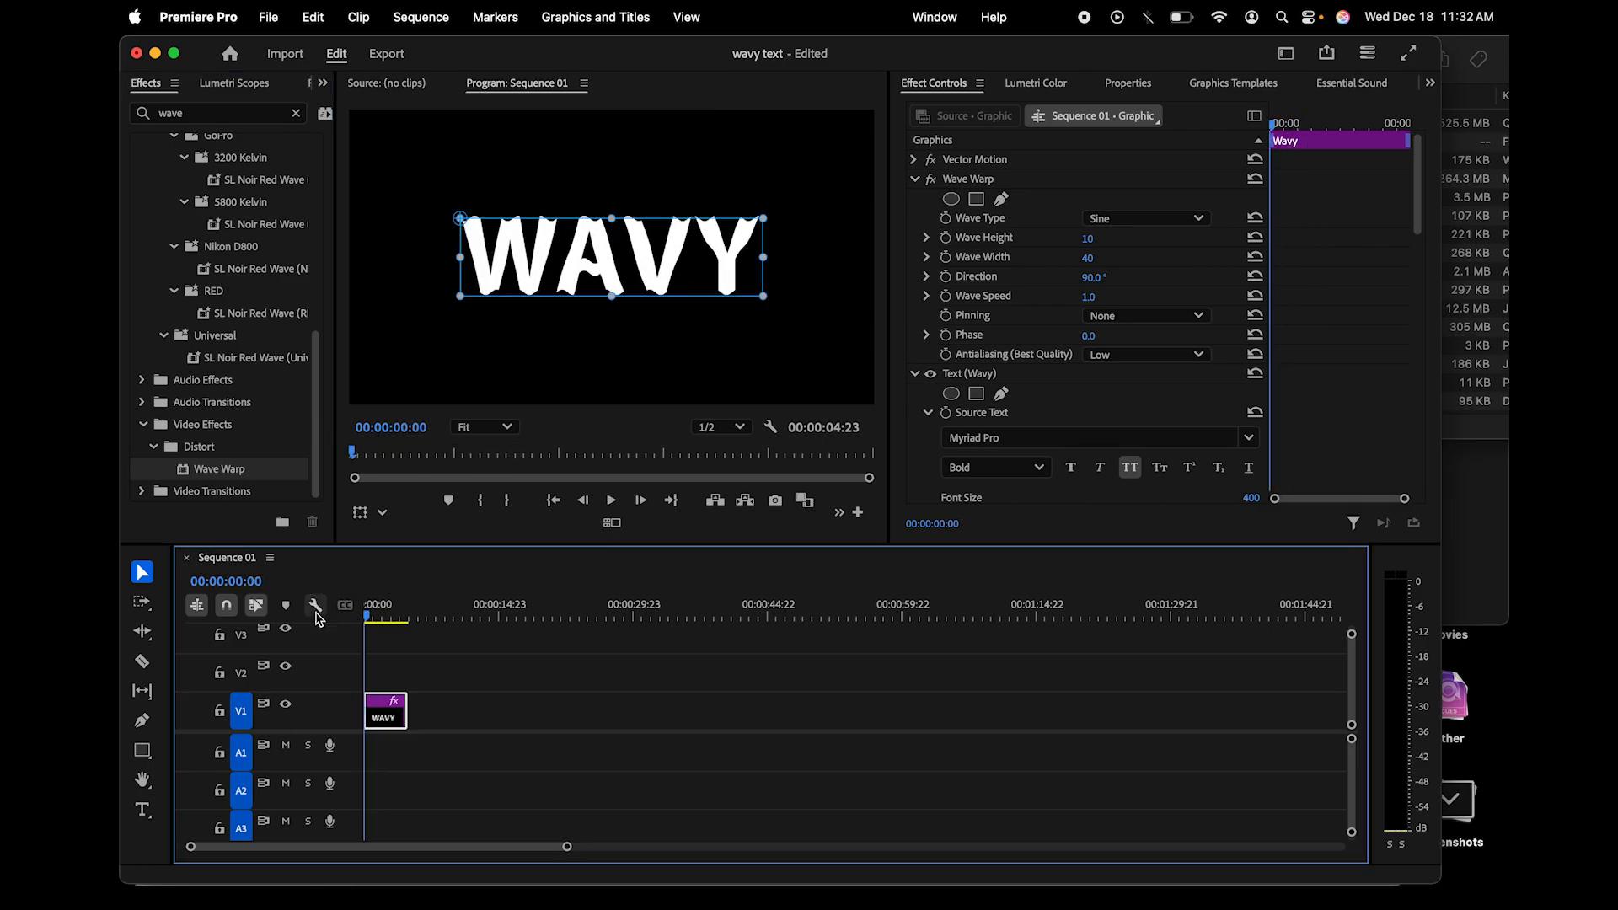
key(space)
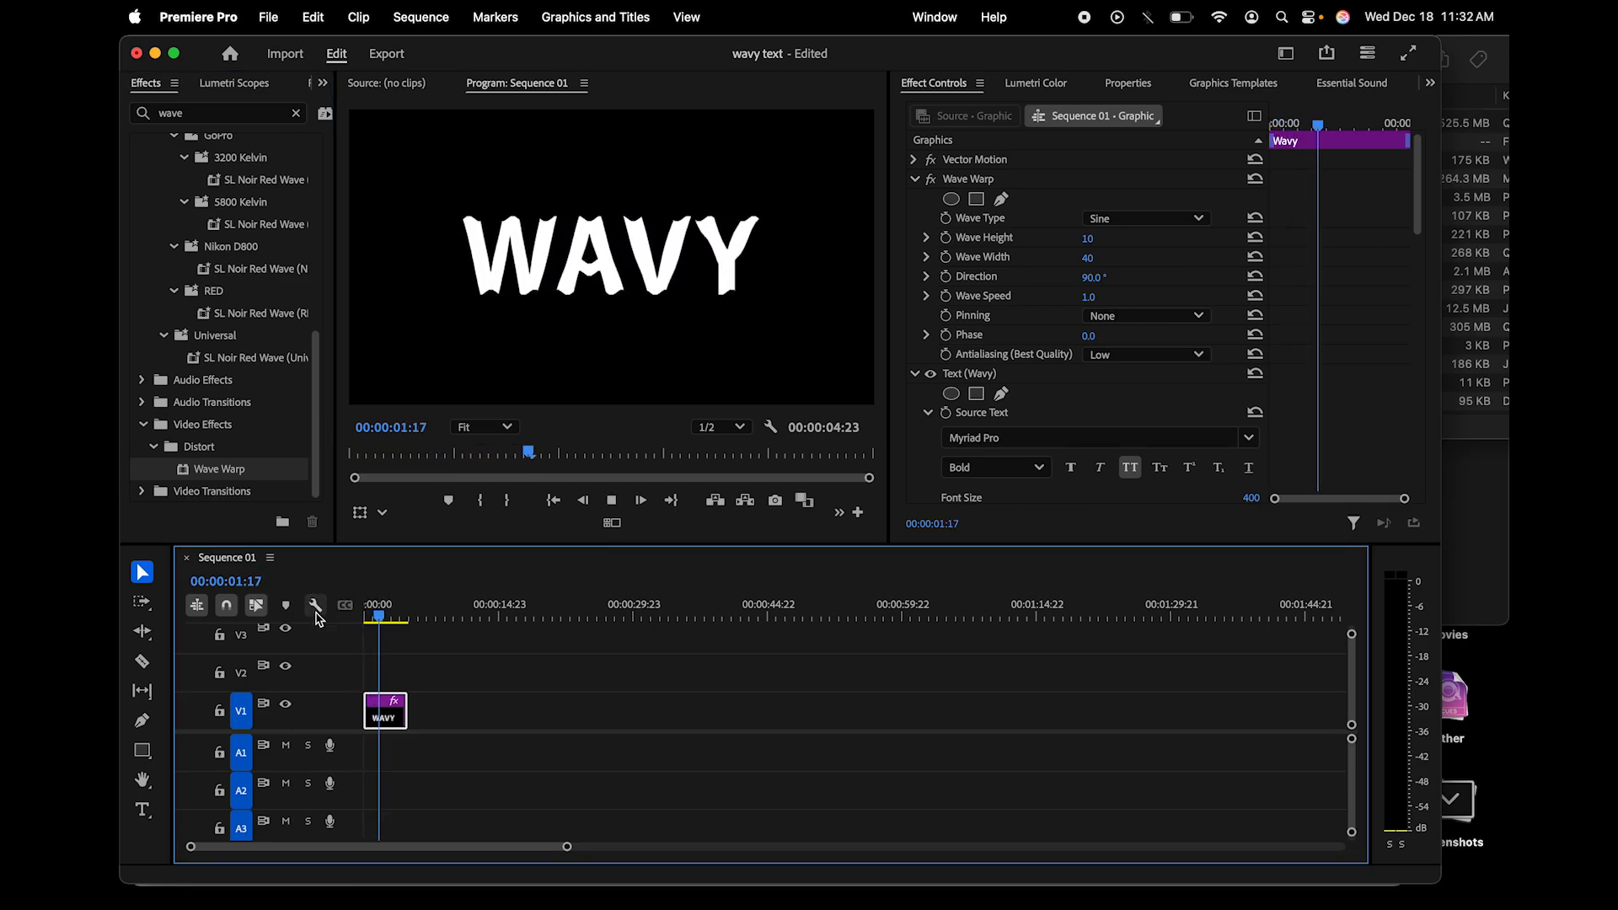
key(space)
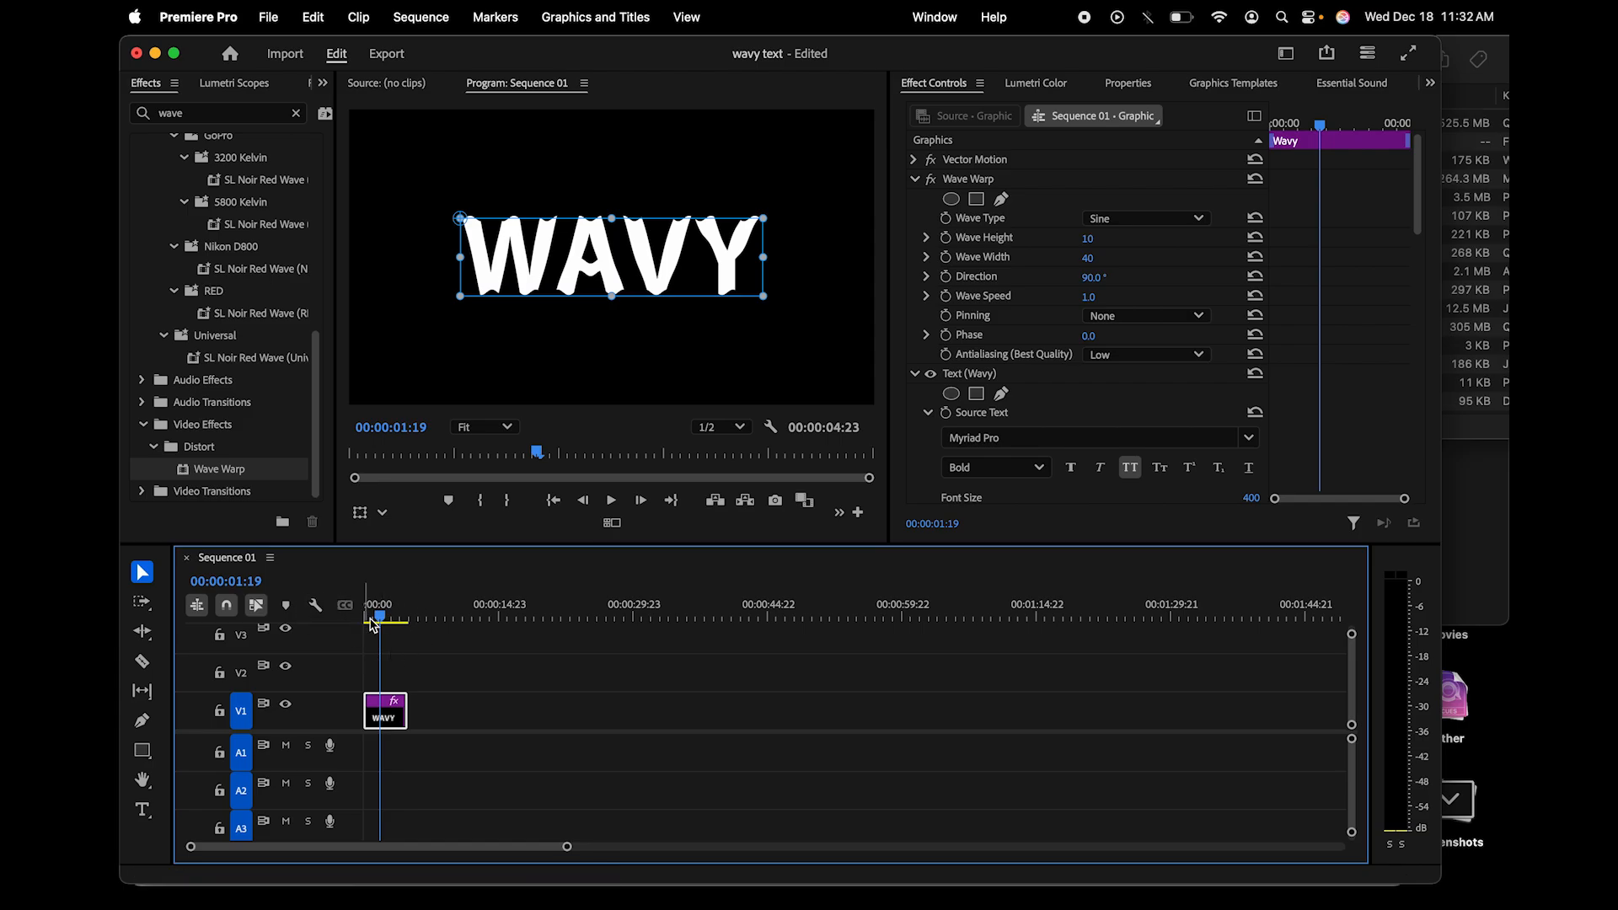
drag(377, 619, 319, 618)
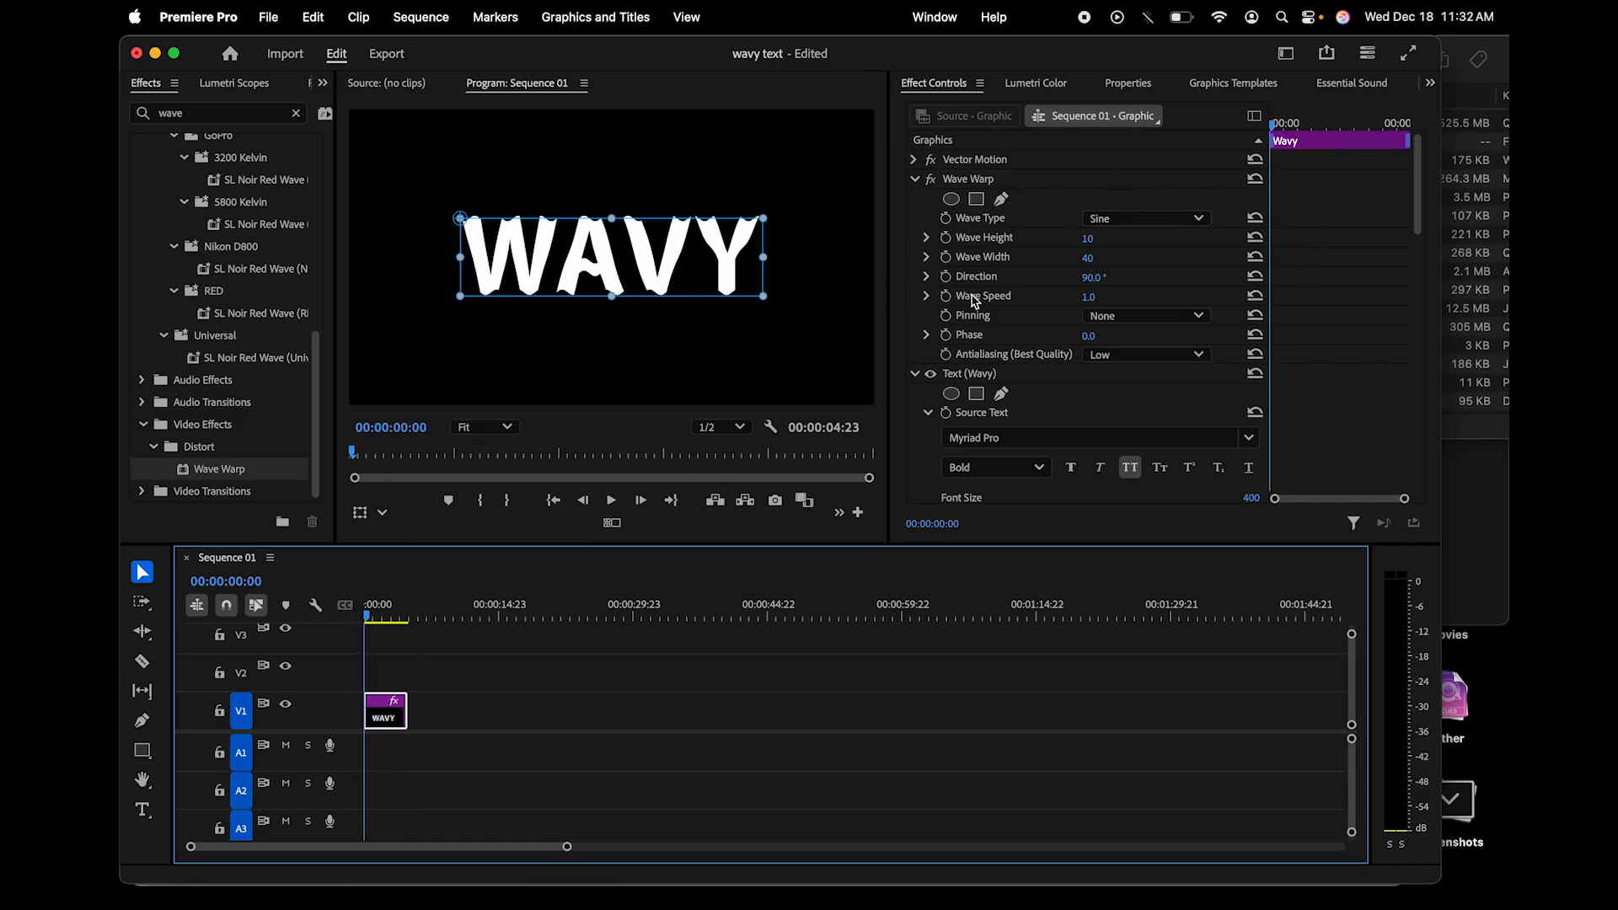
- Keep the Wave Type at Sine, set the Wave Width to 177, and play back the result
click(1154, 228)
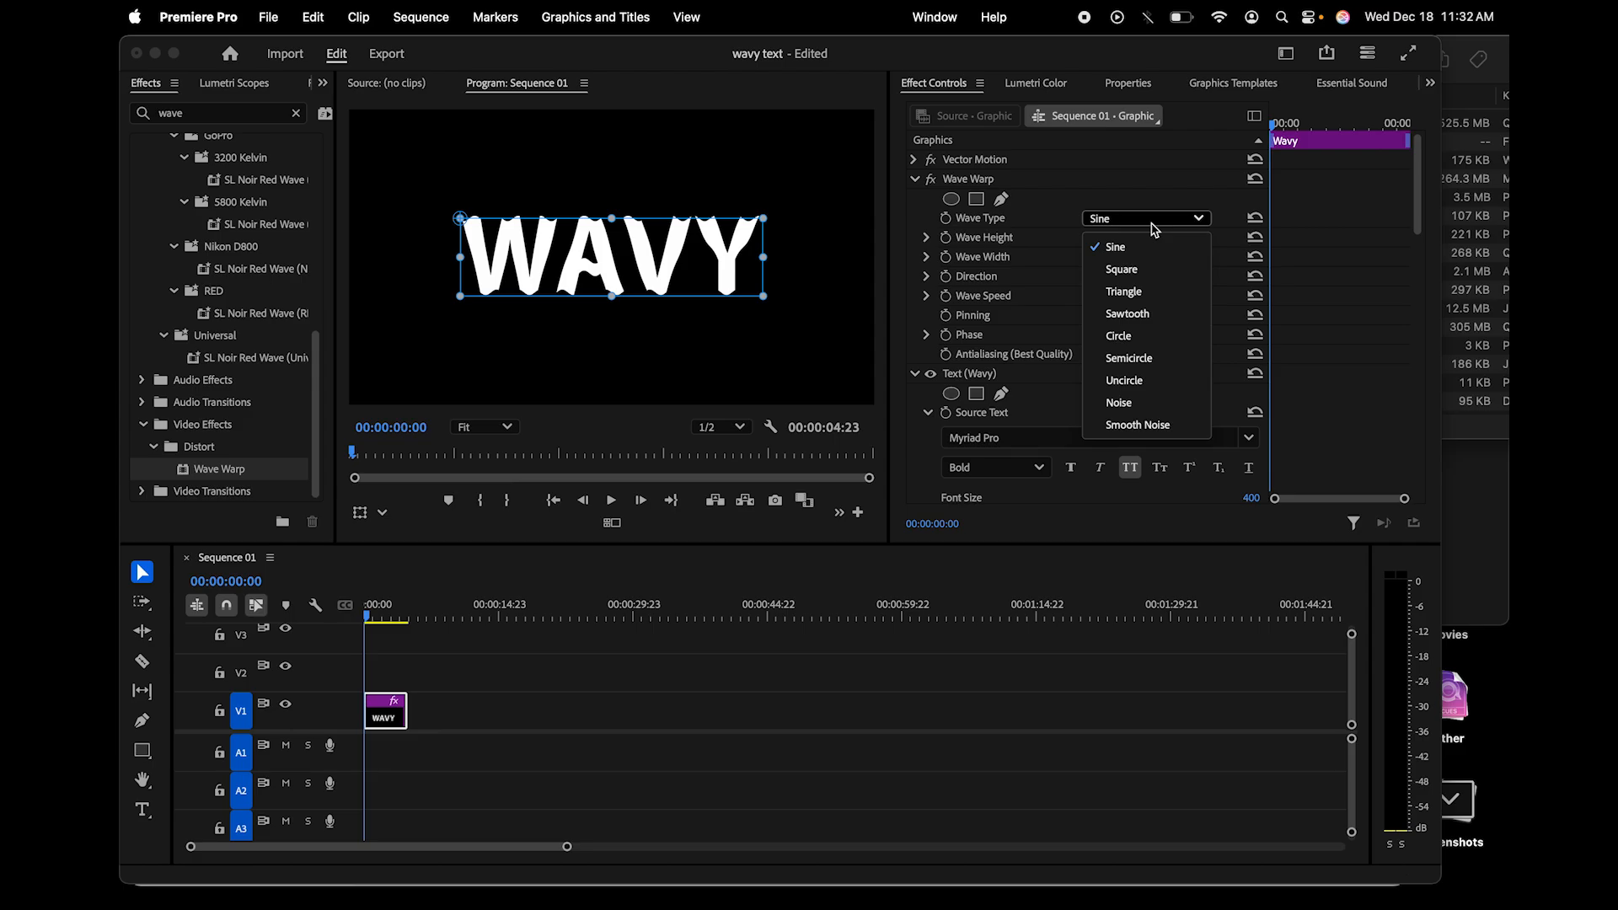
click(1154, 227)
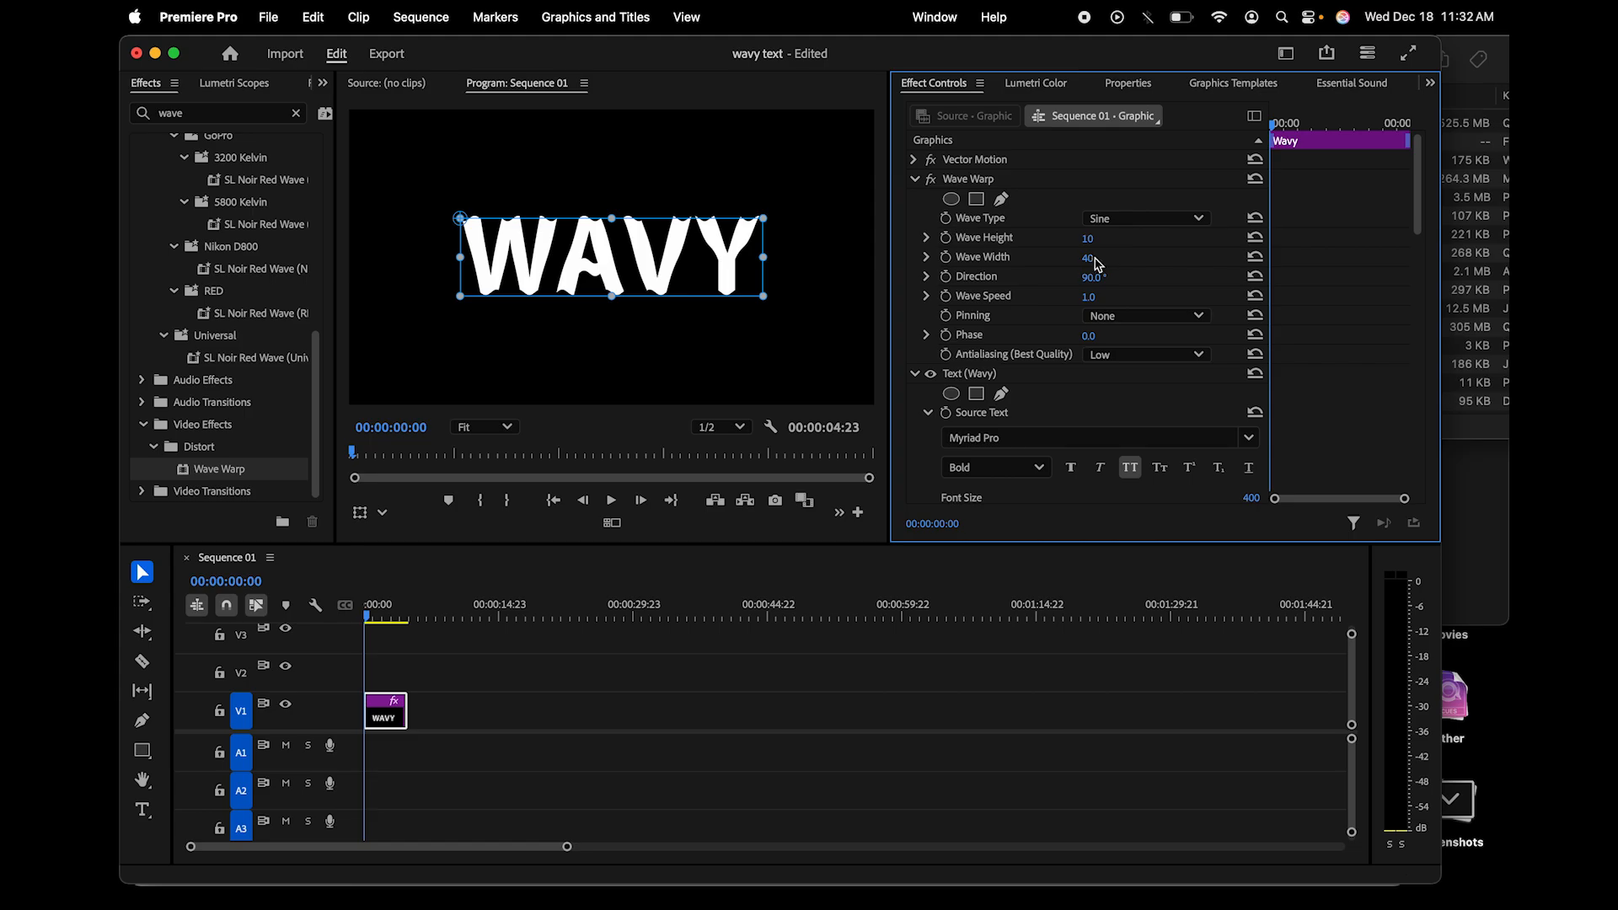
drag(1088, 257, 1203, 258)
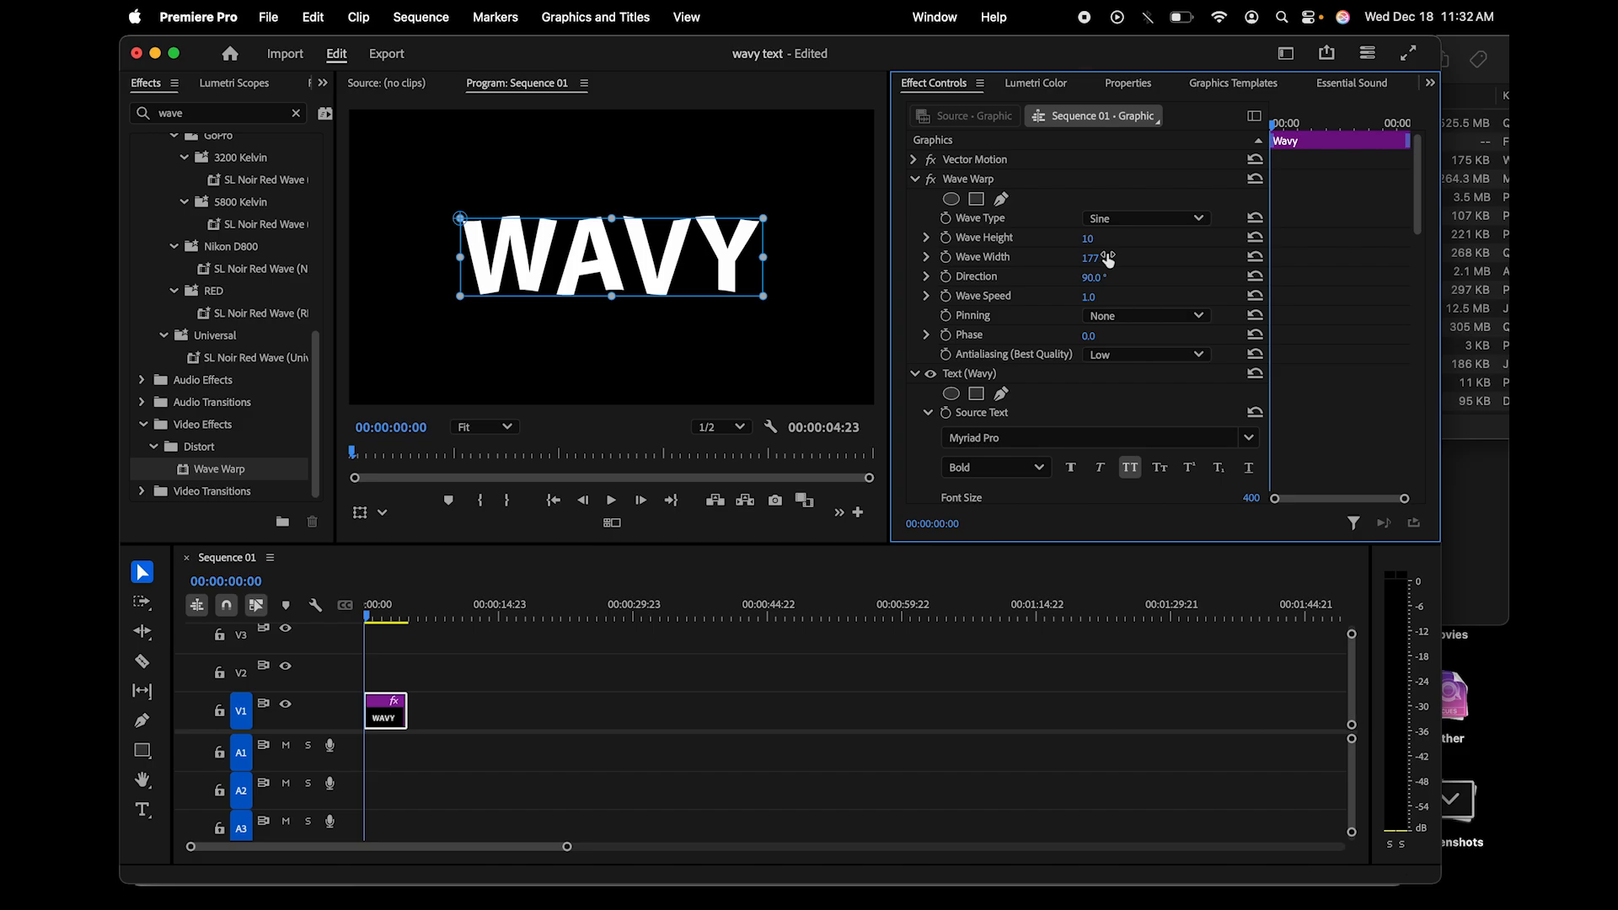
key(space)
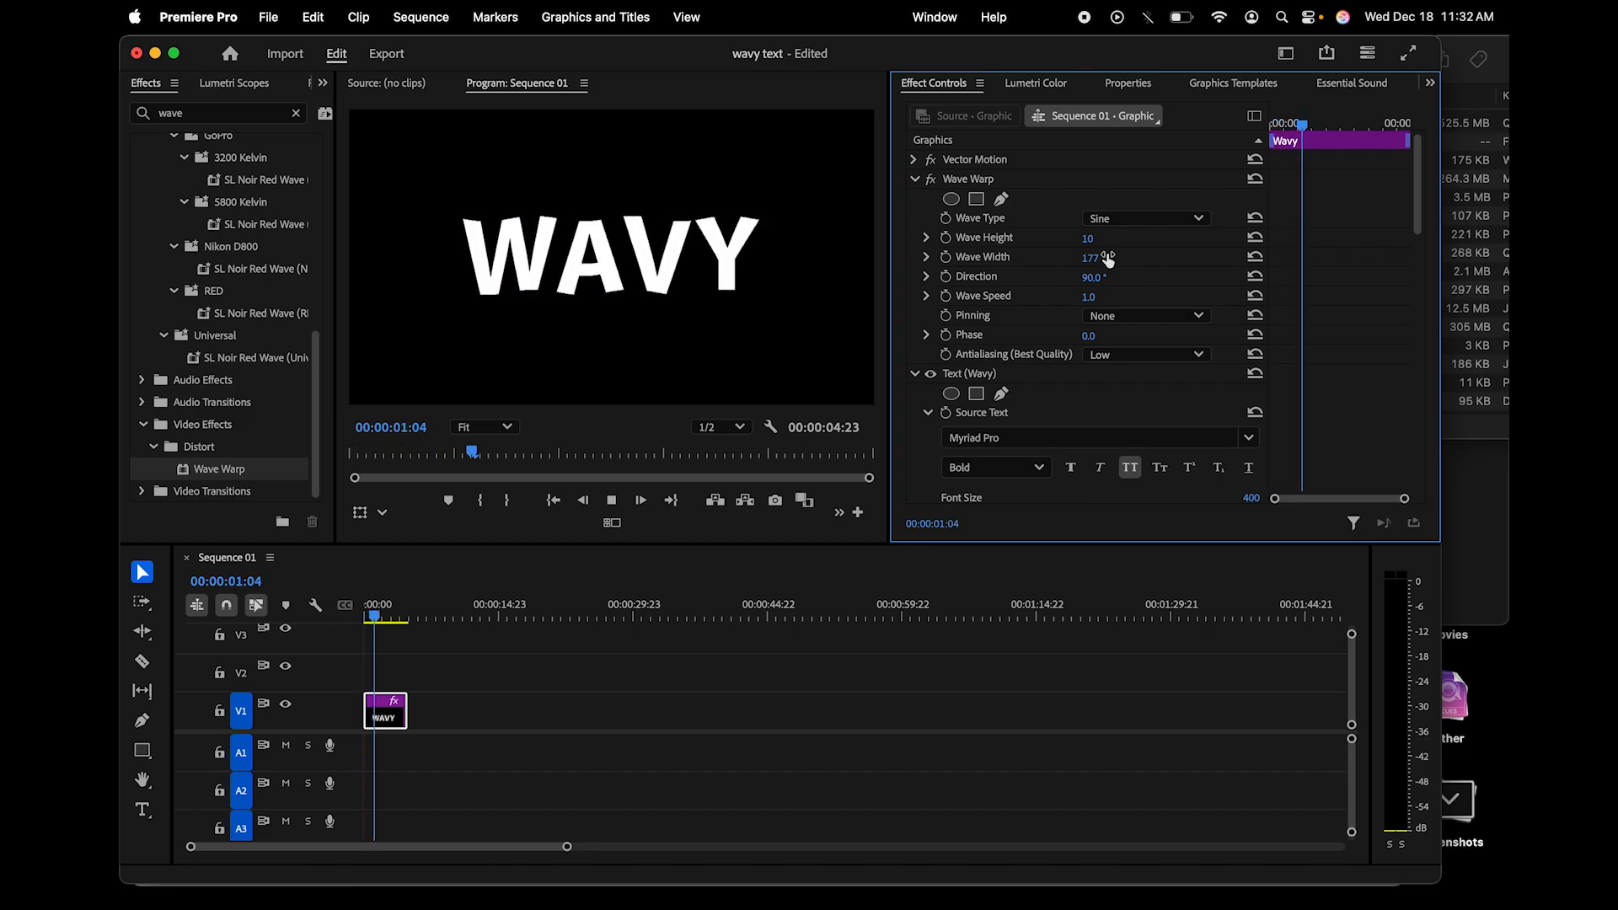
key(space)
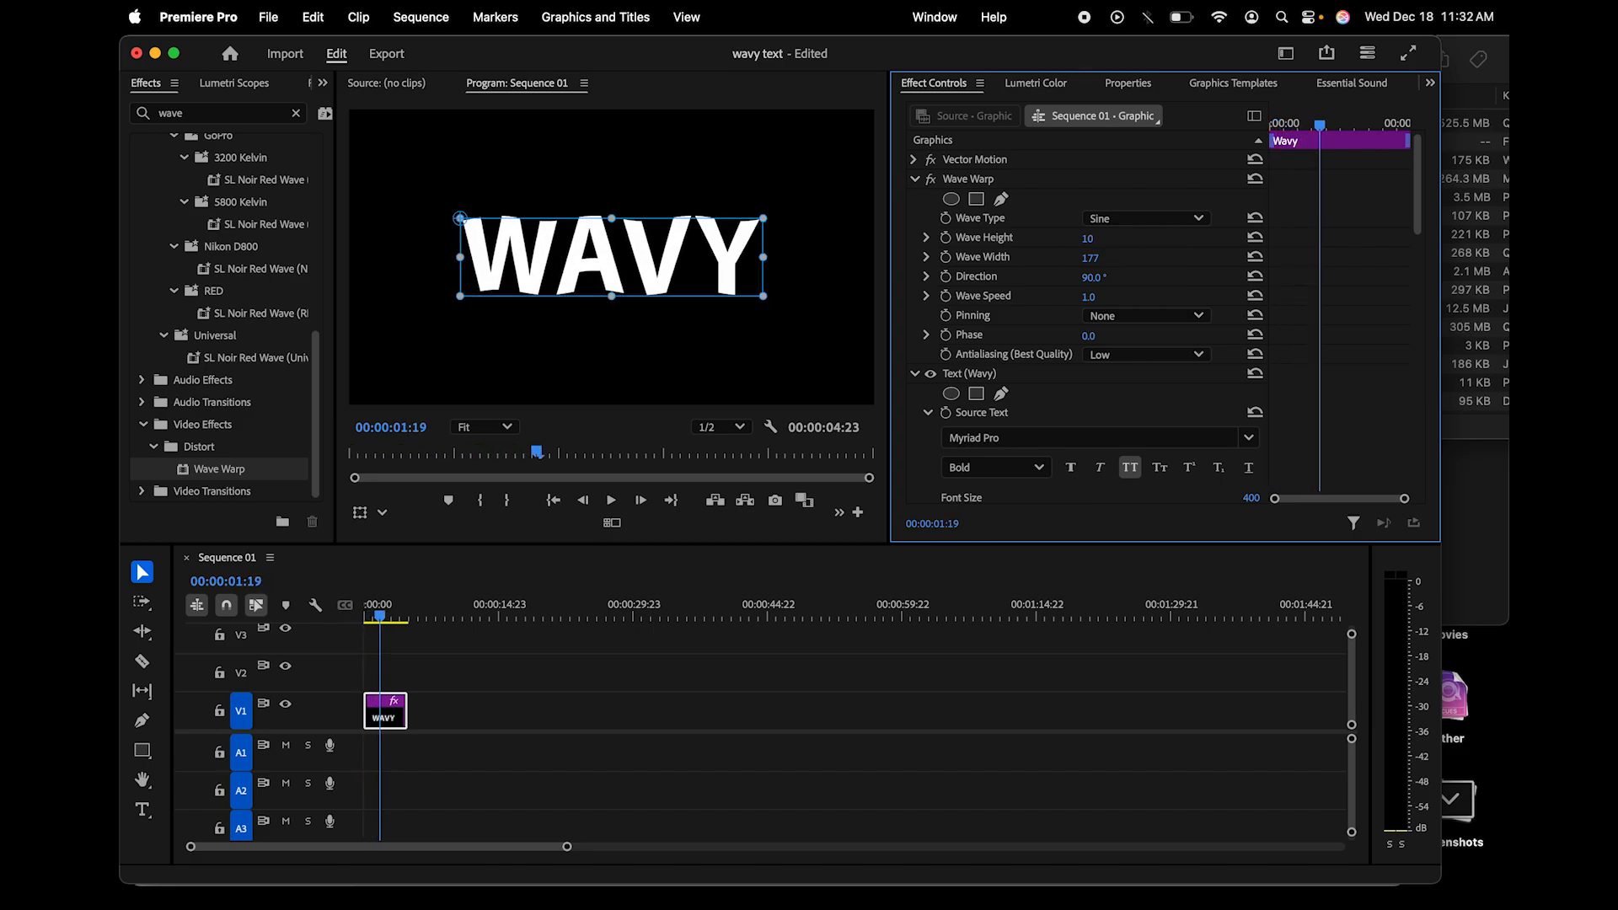
- Set the Wave Warp's Wave Height to 50 and play back the stronger wave
drag(1087, 238, 1118, 238)
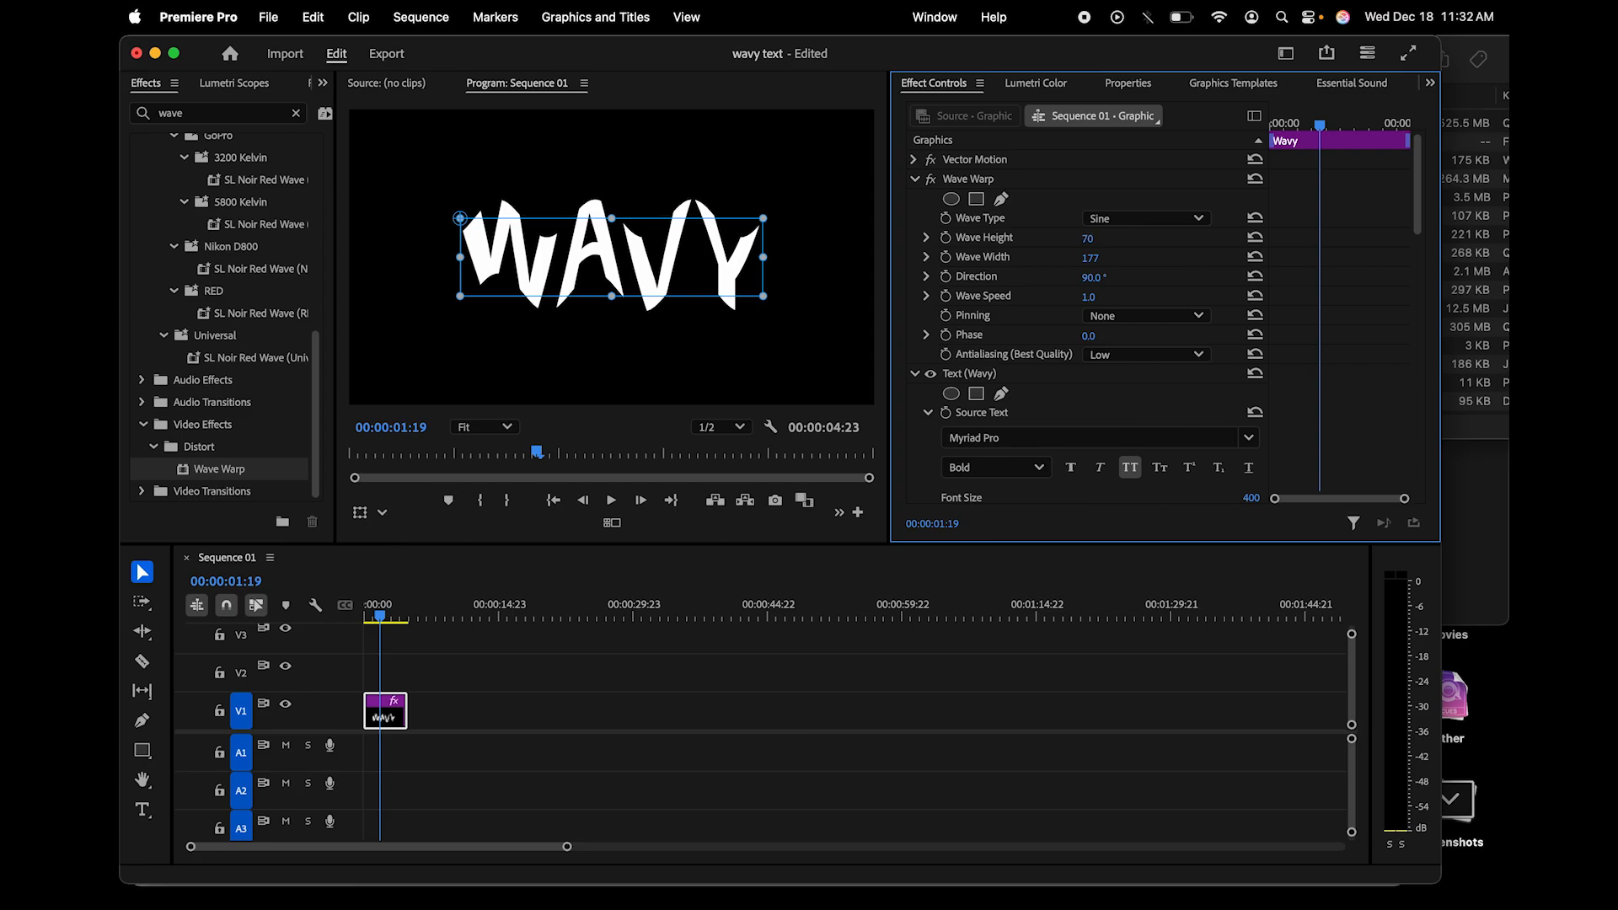
key(space)
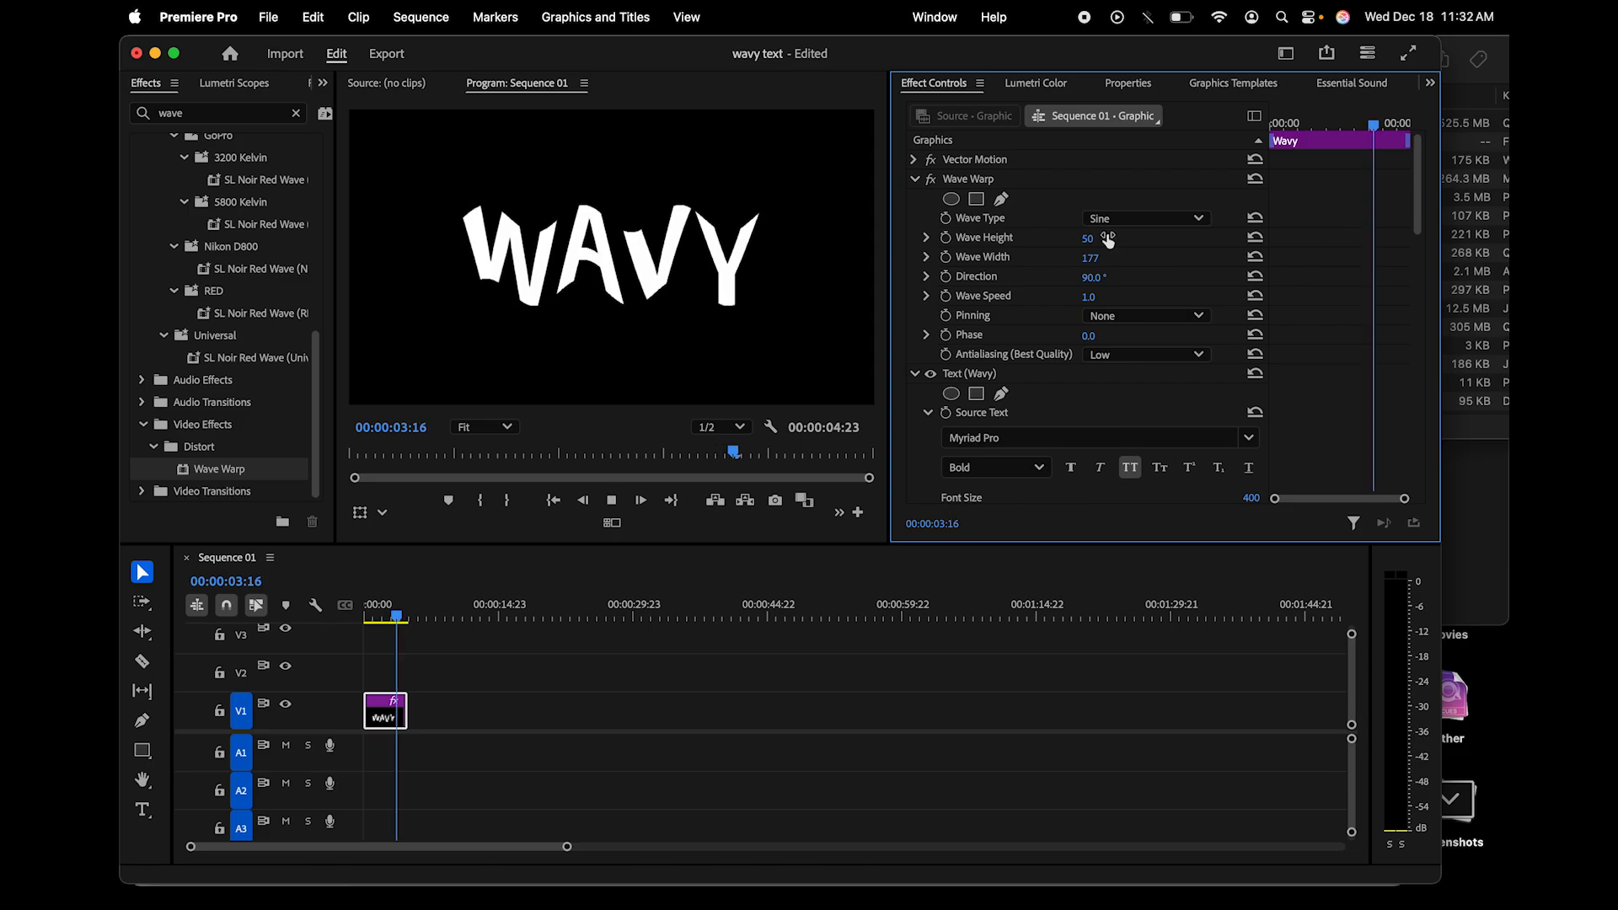
key(space)
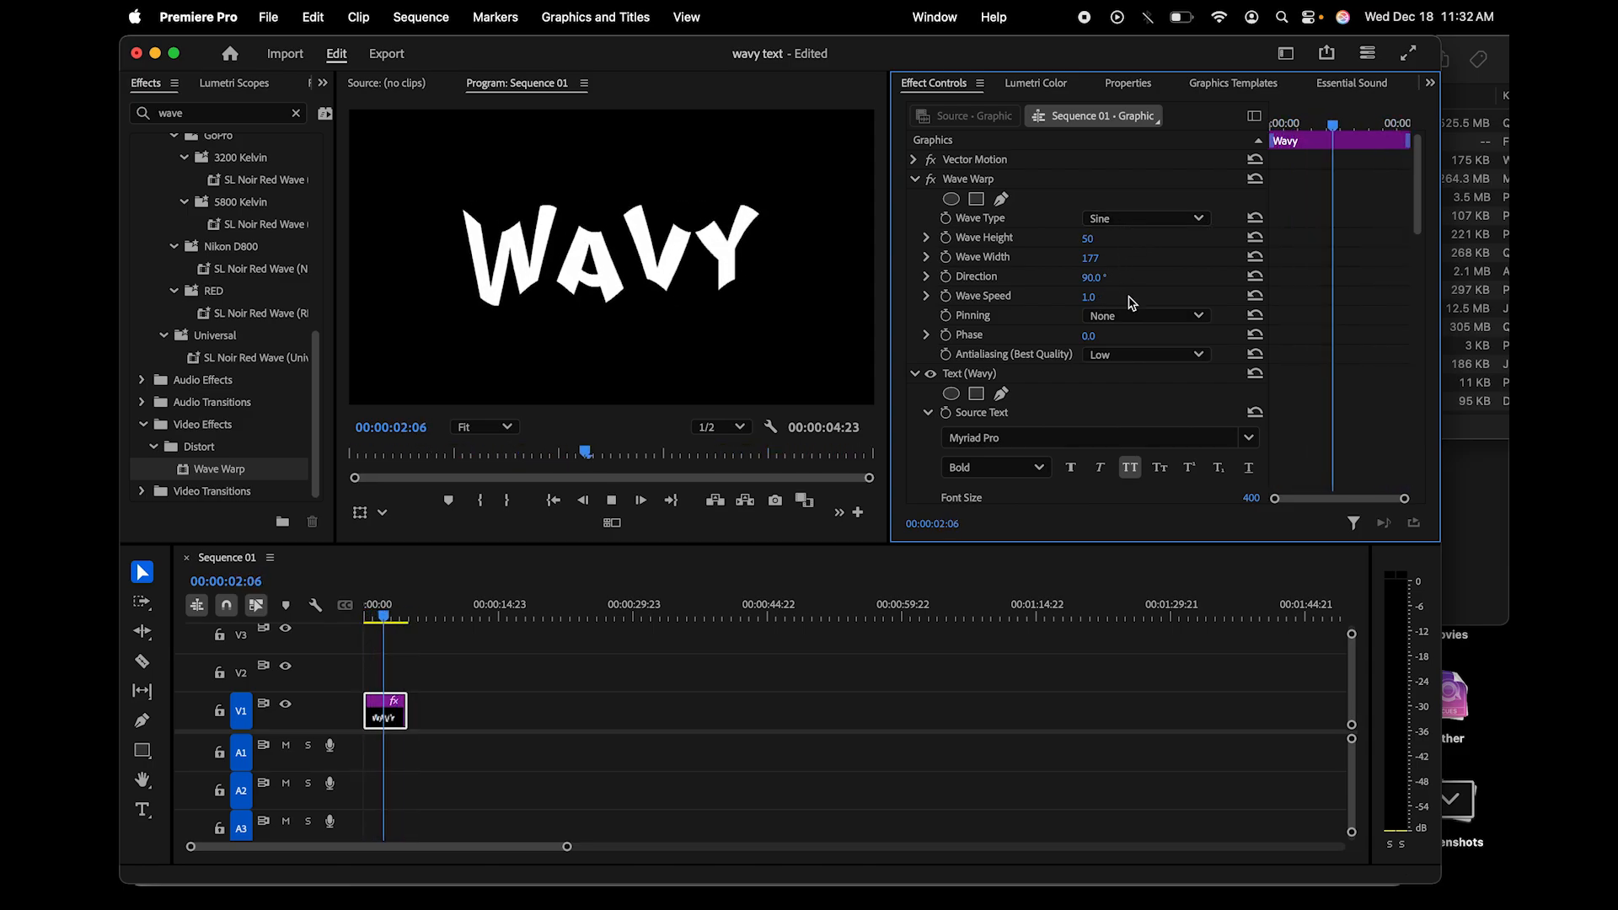
- Set the Wave Warp's Wave Speed to 4.5
key(space)
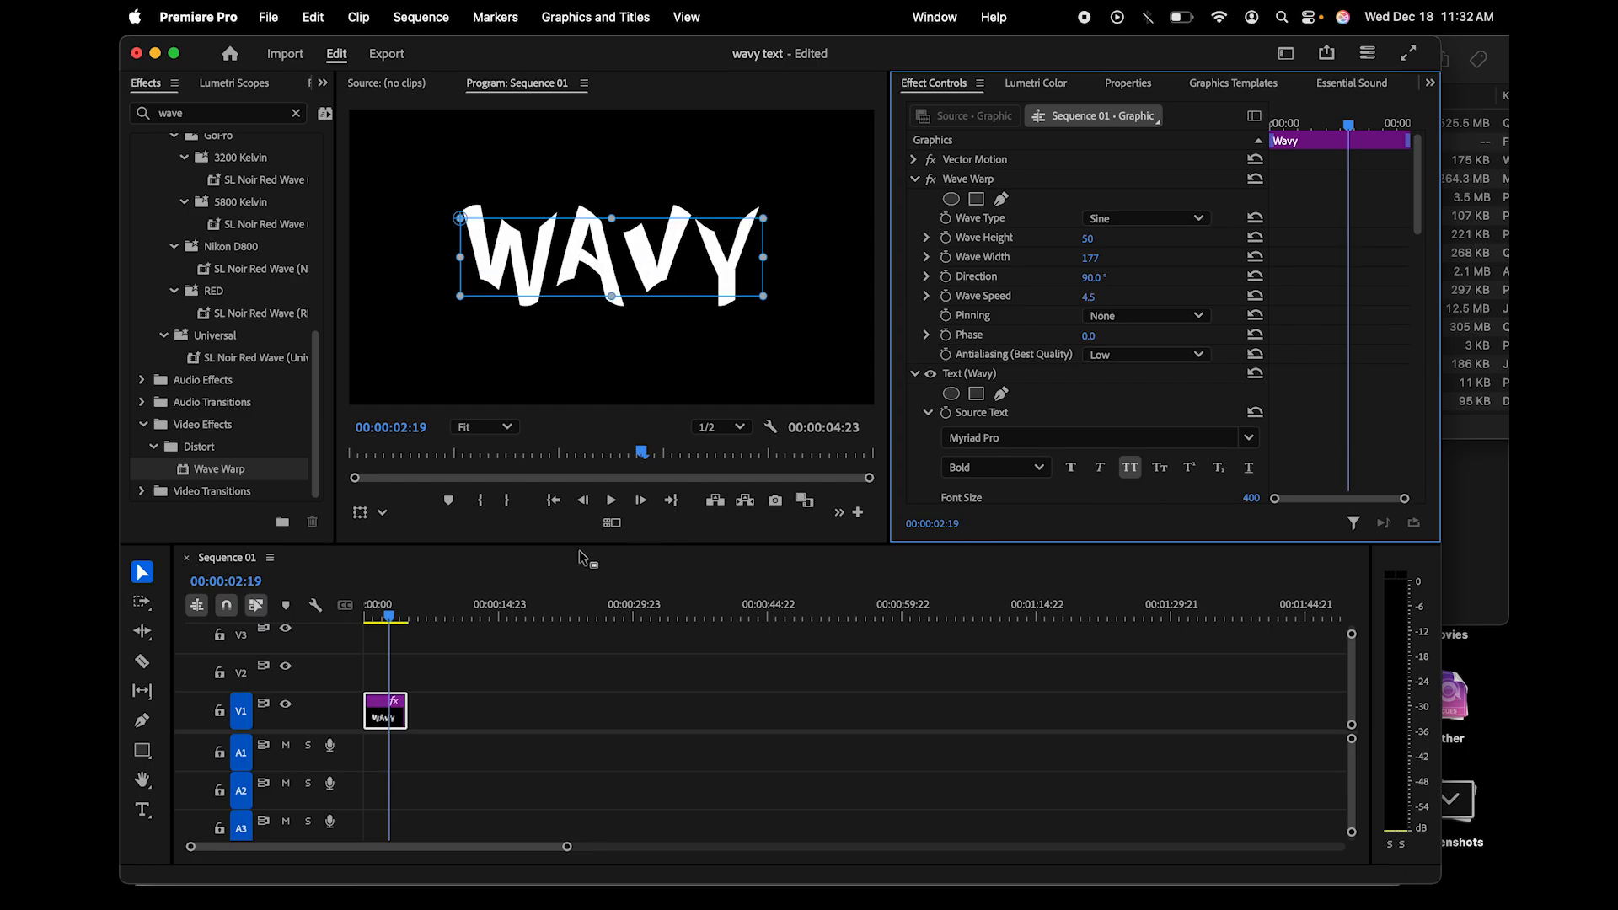
click(383, 619)
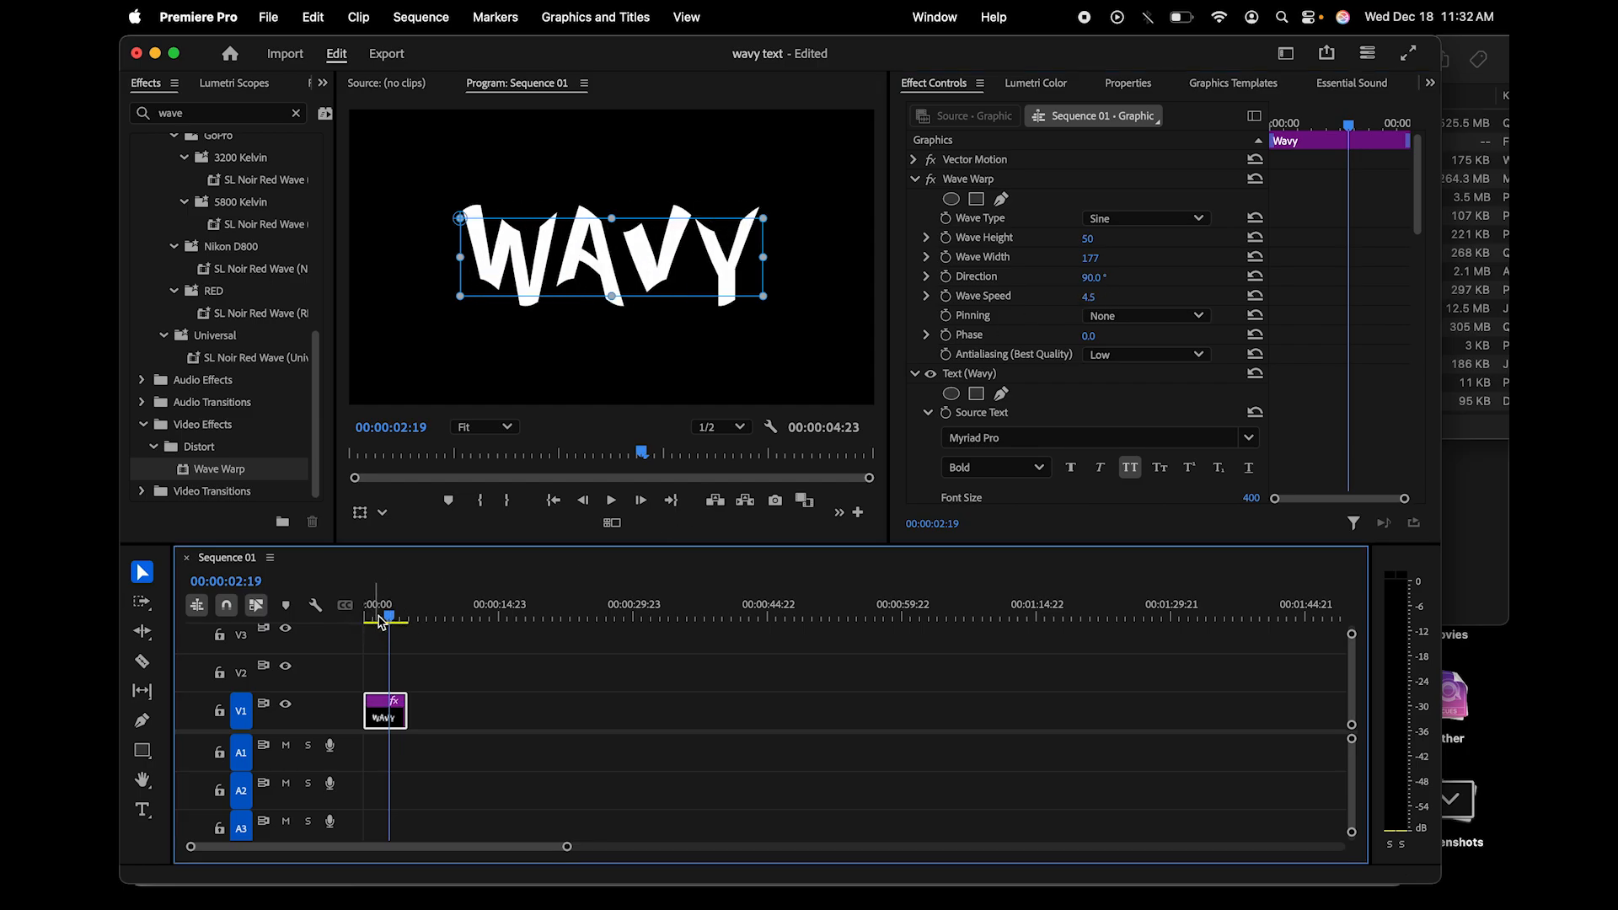
- Play the sequence from the start to review the WAVY text with the faster wave speed
drag(383, 619, 320, 619)
key(space)
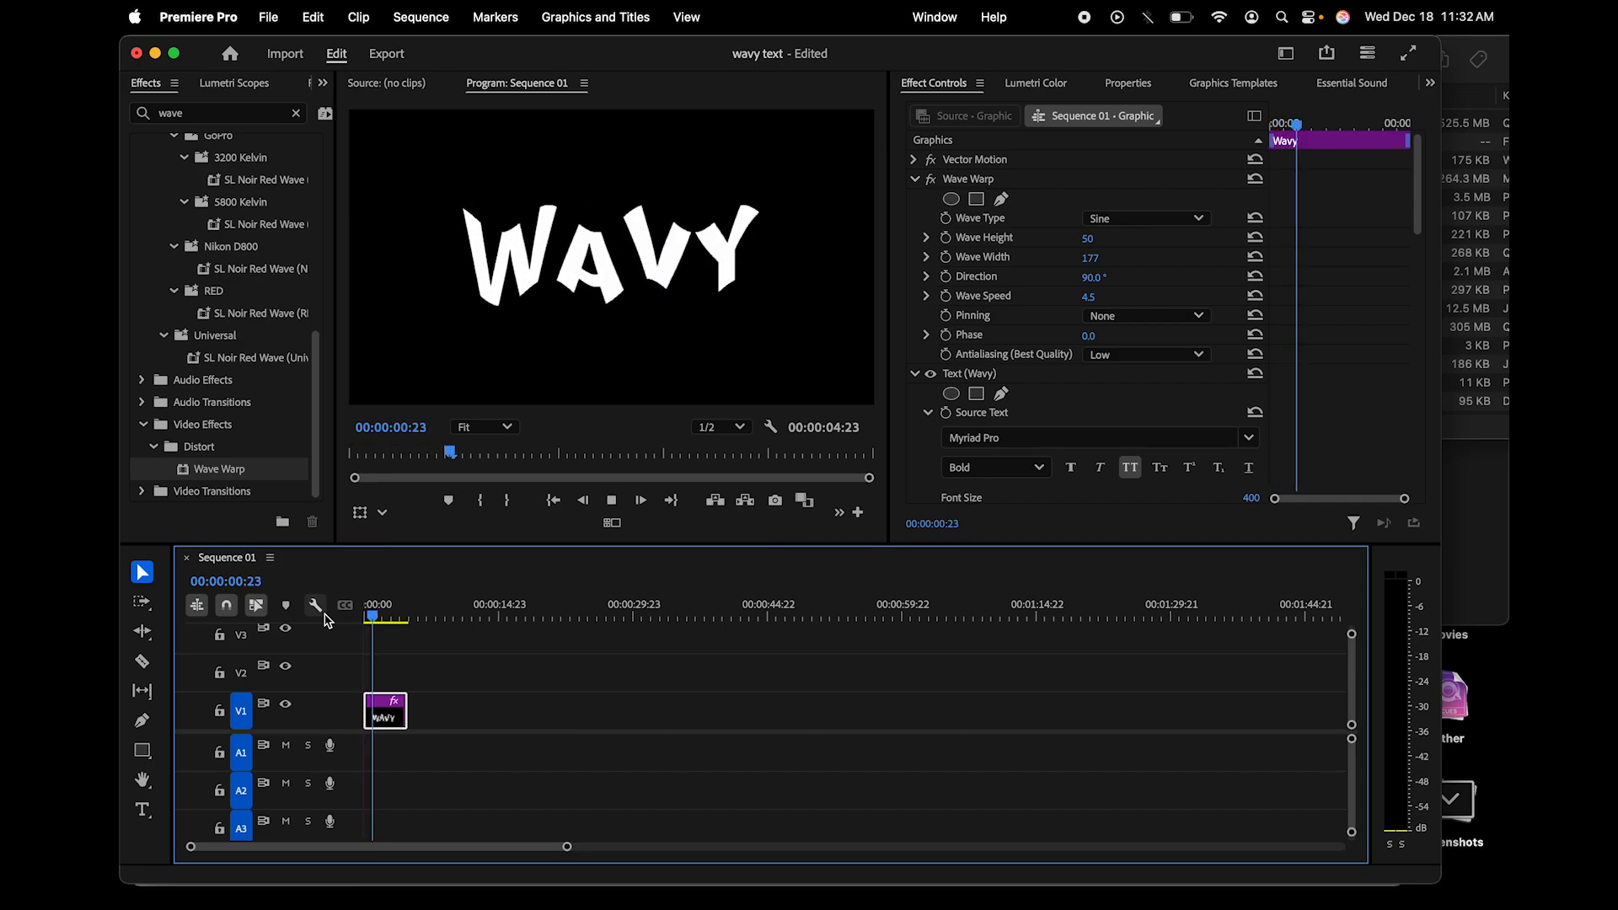
key(space)
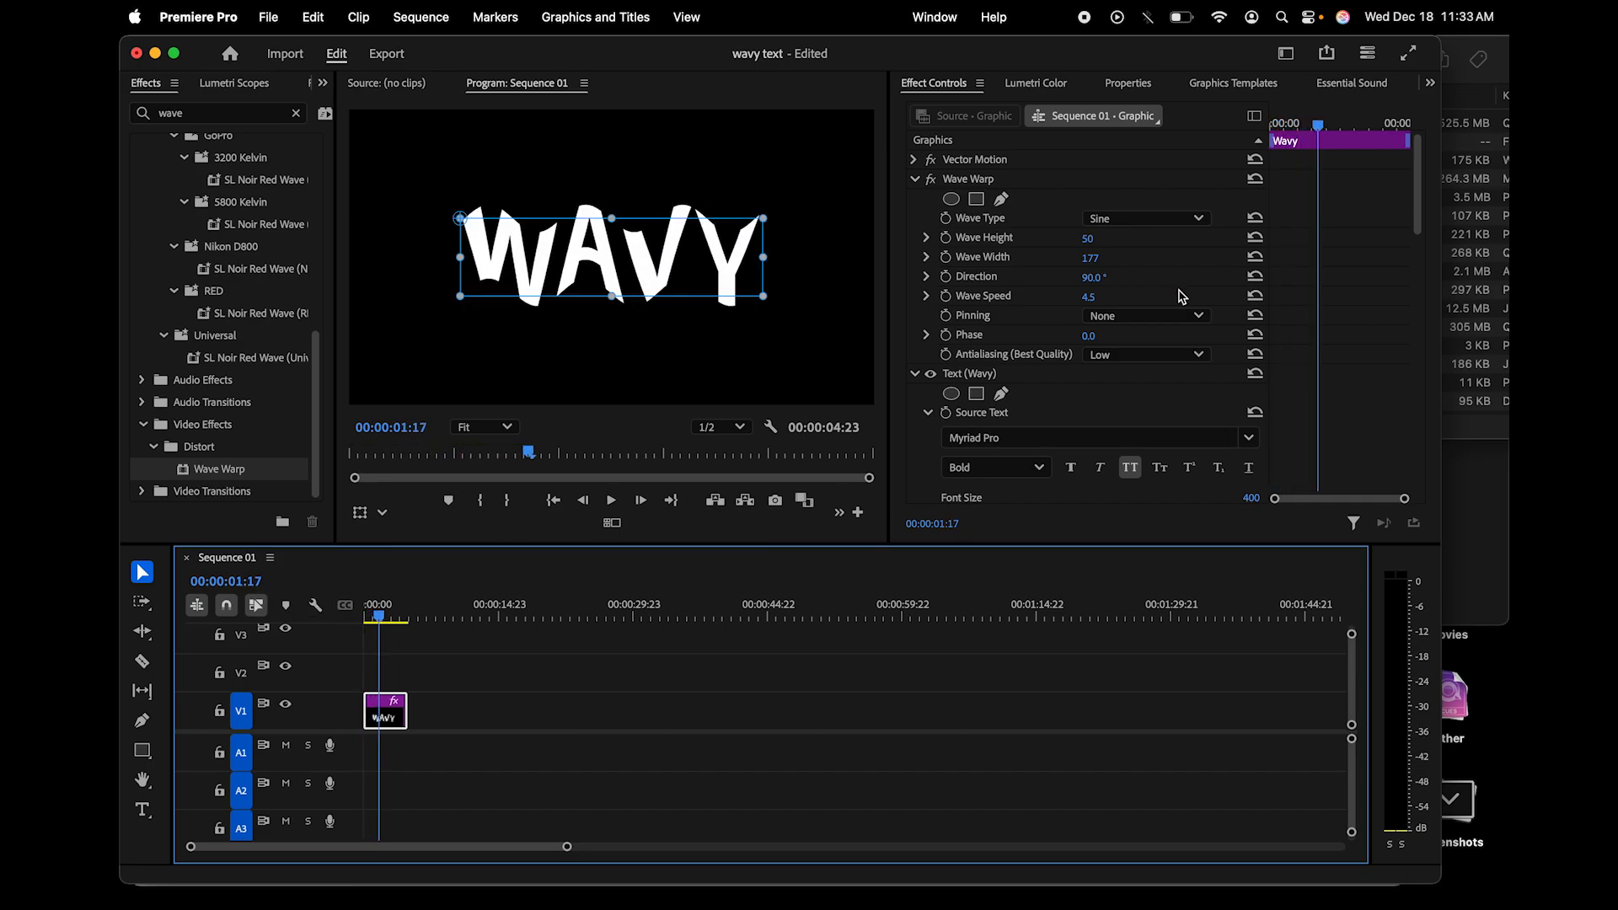
- Reset the Wave Warp's Wave Speed to its default of 1.0 and play back the title from the start
click(1255, 296)
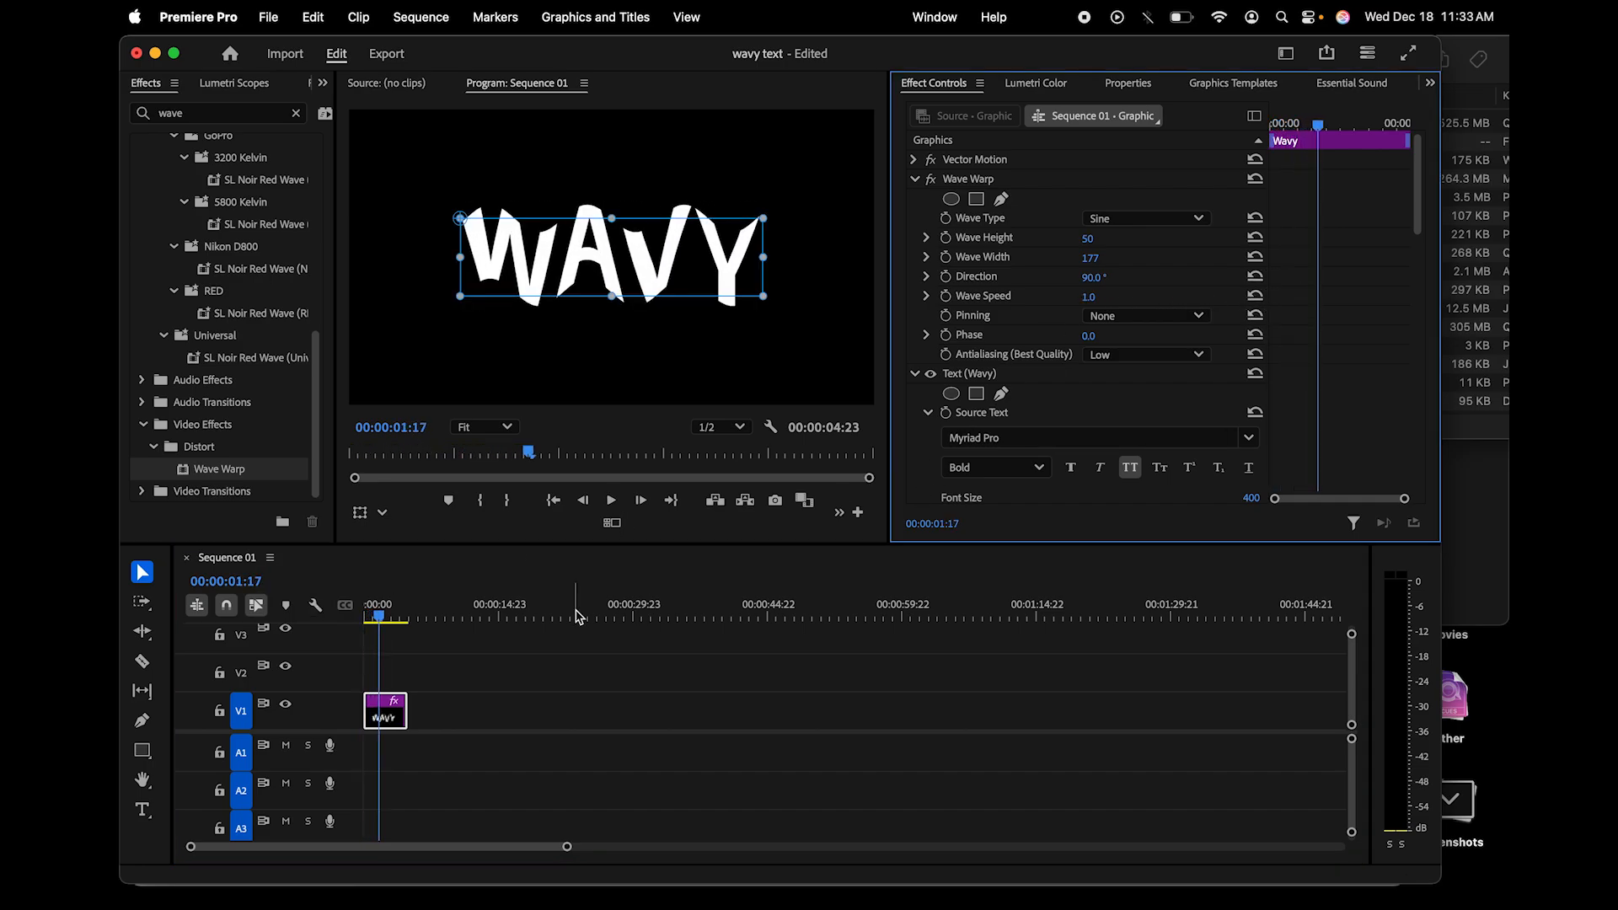
drag(379, 616, 328, 624)
key(space)
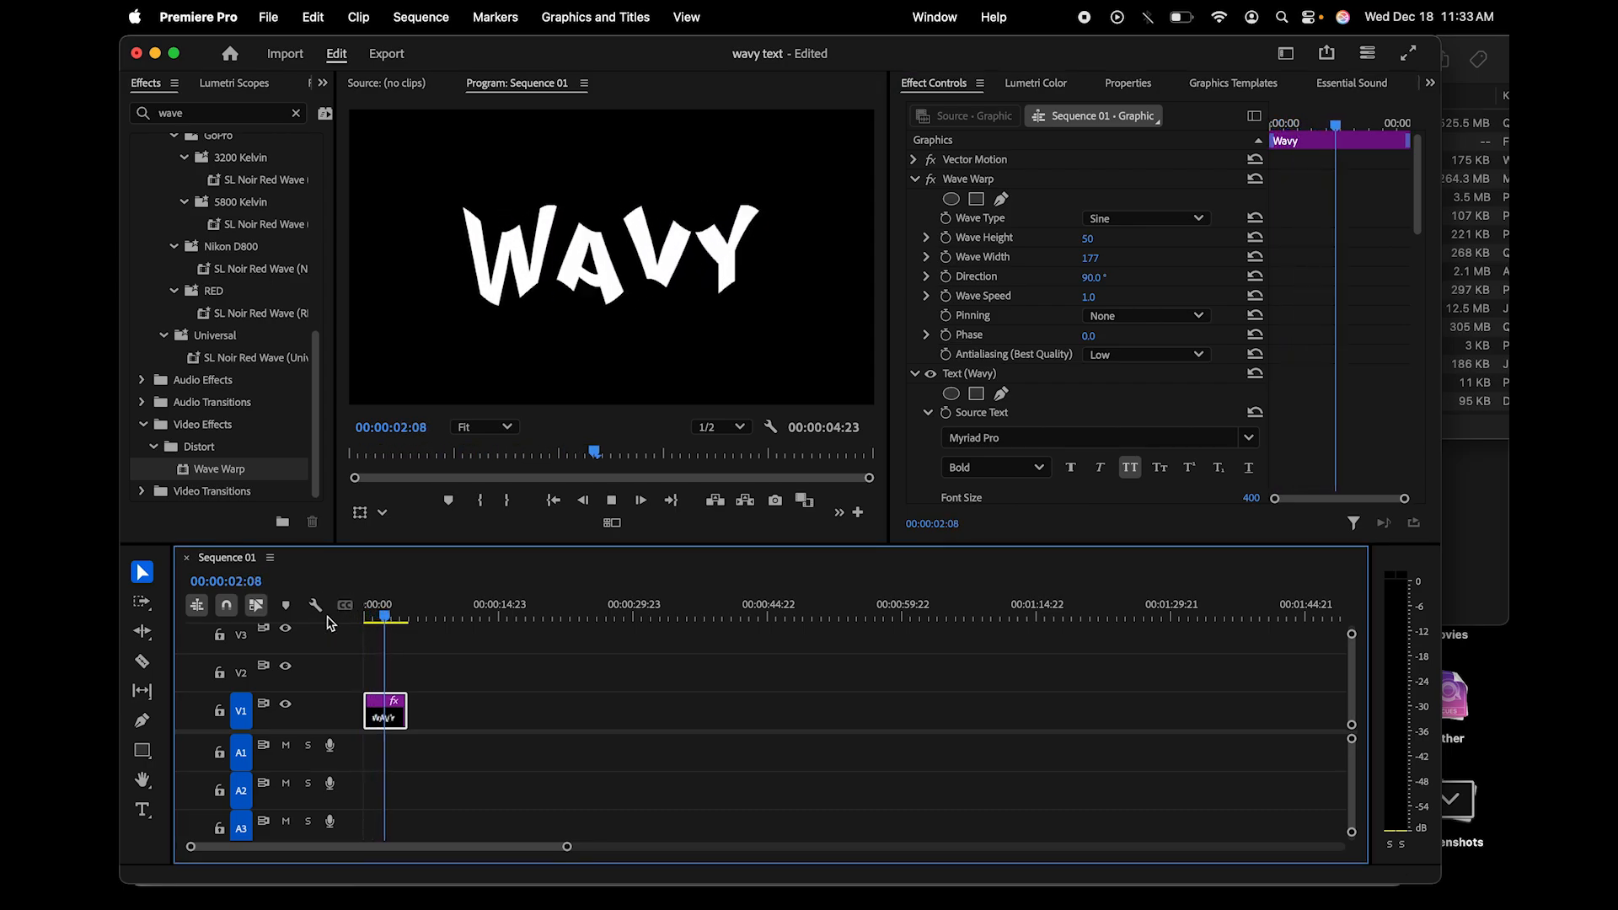
key(space)
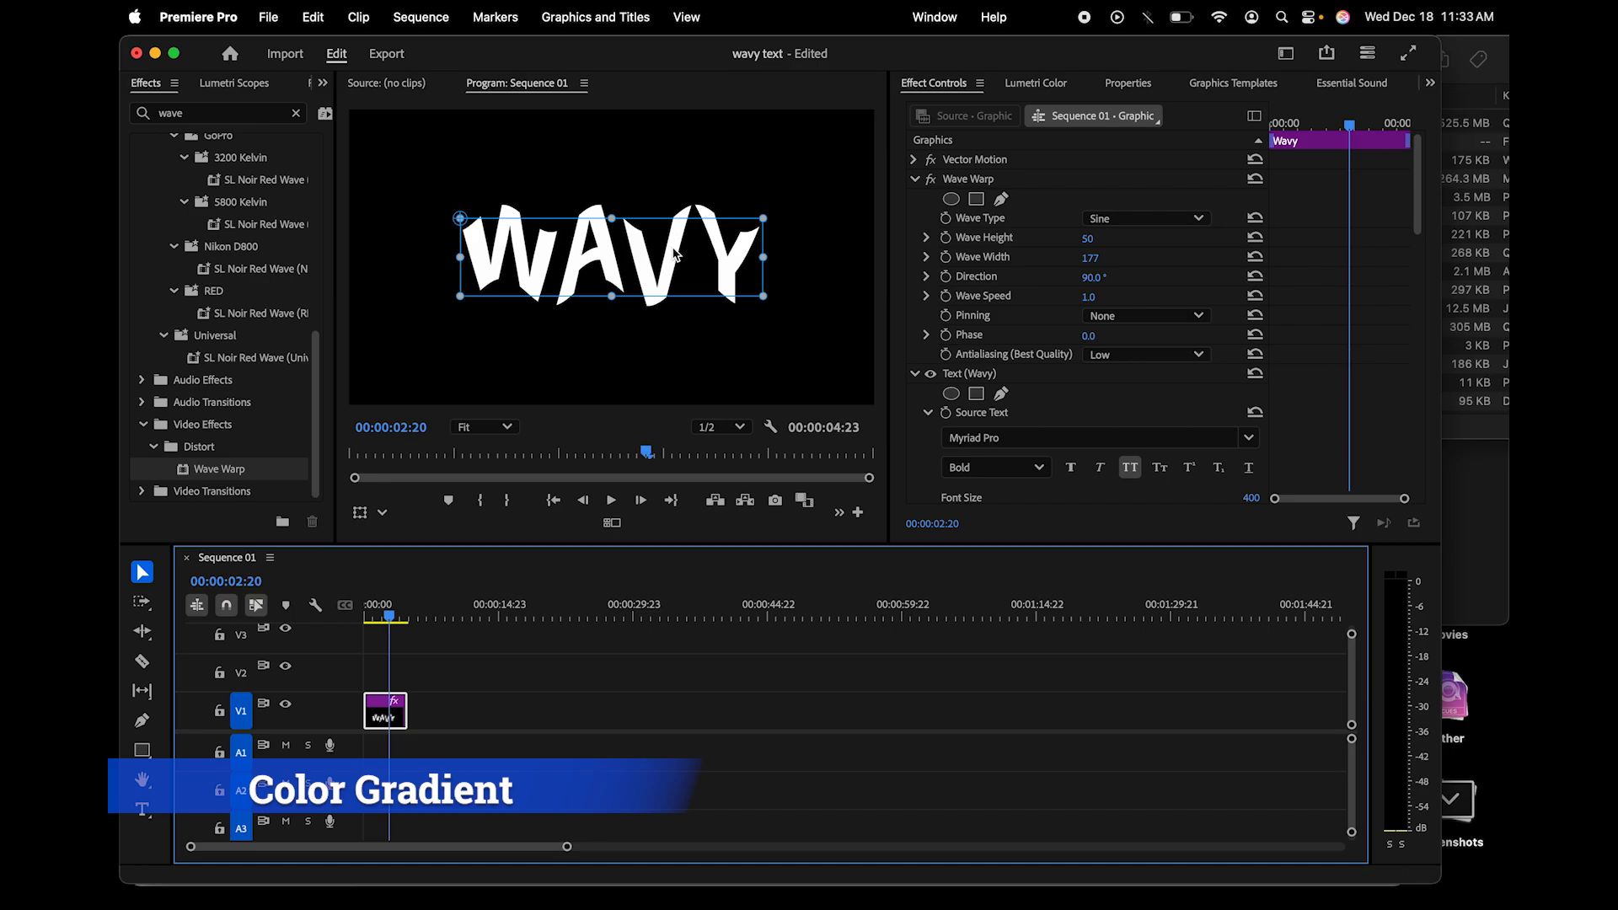
- Apply the 4-Color Gradient effect to the WAVY text clip and play back the coloured title from the start
click(228, 118)
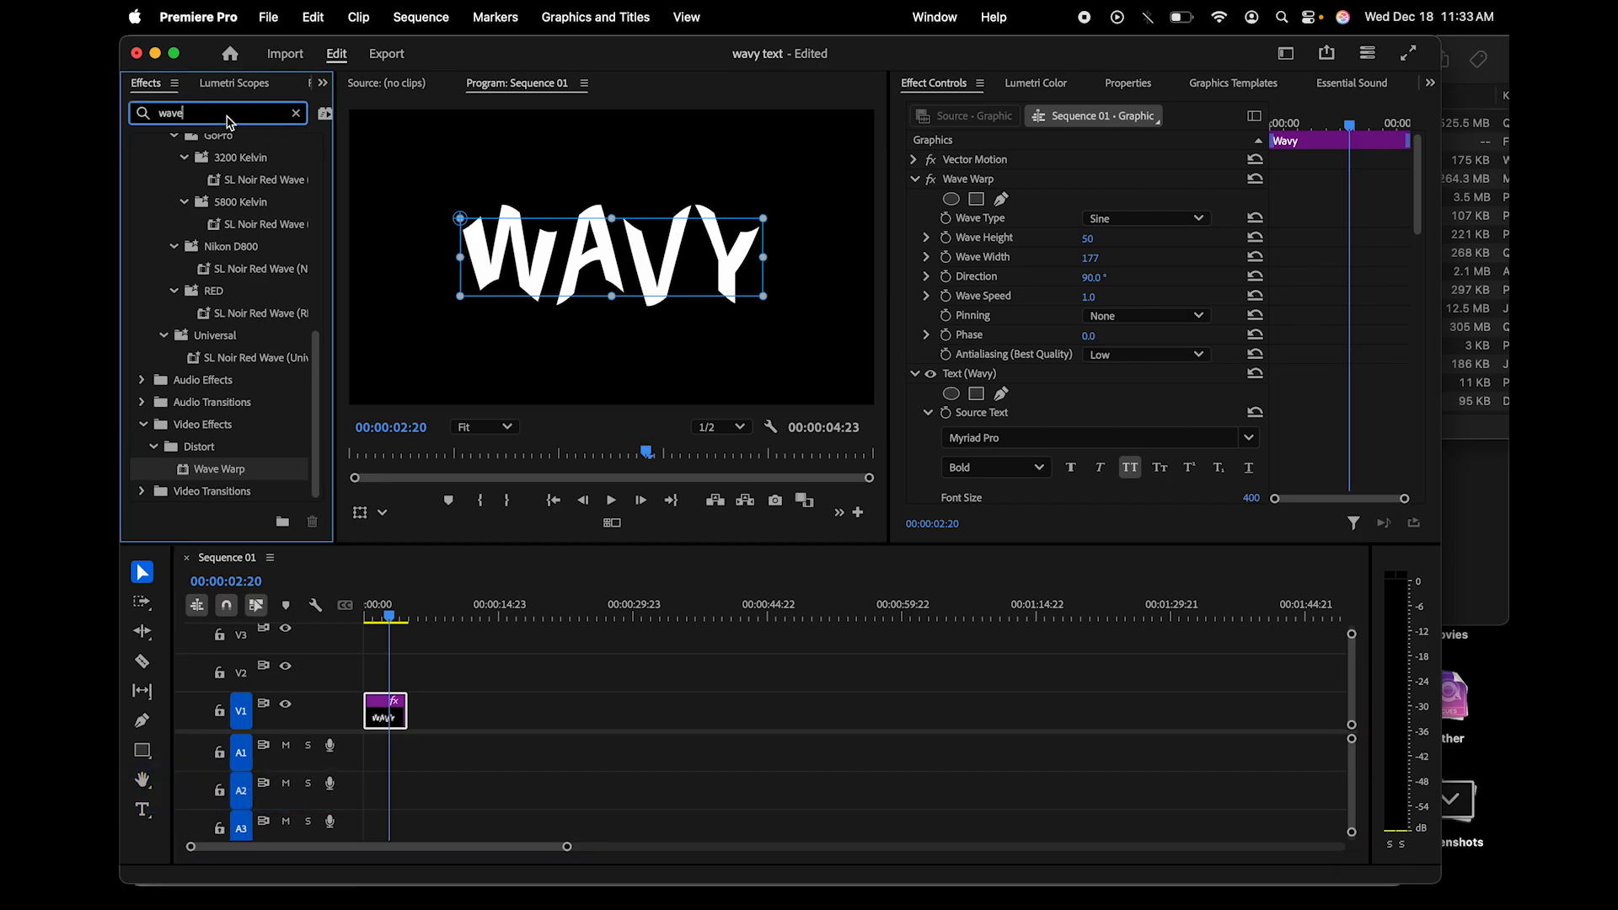
click(296, 113)
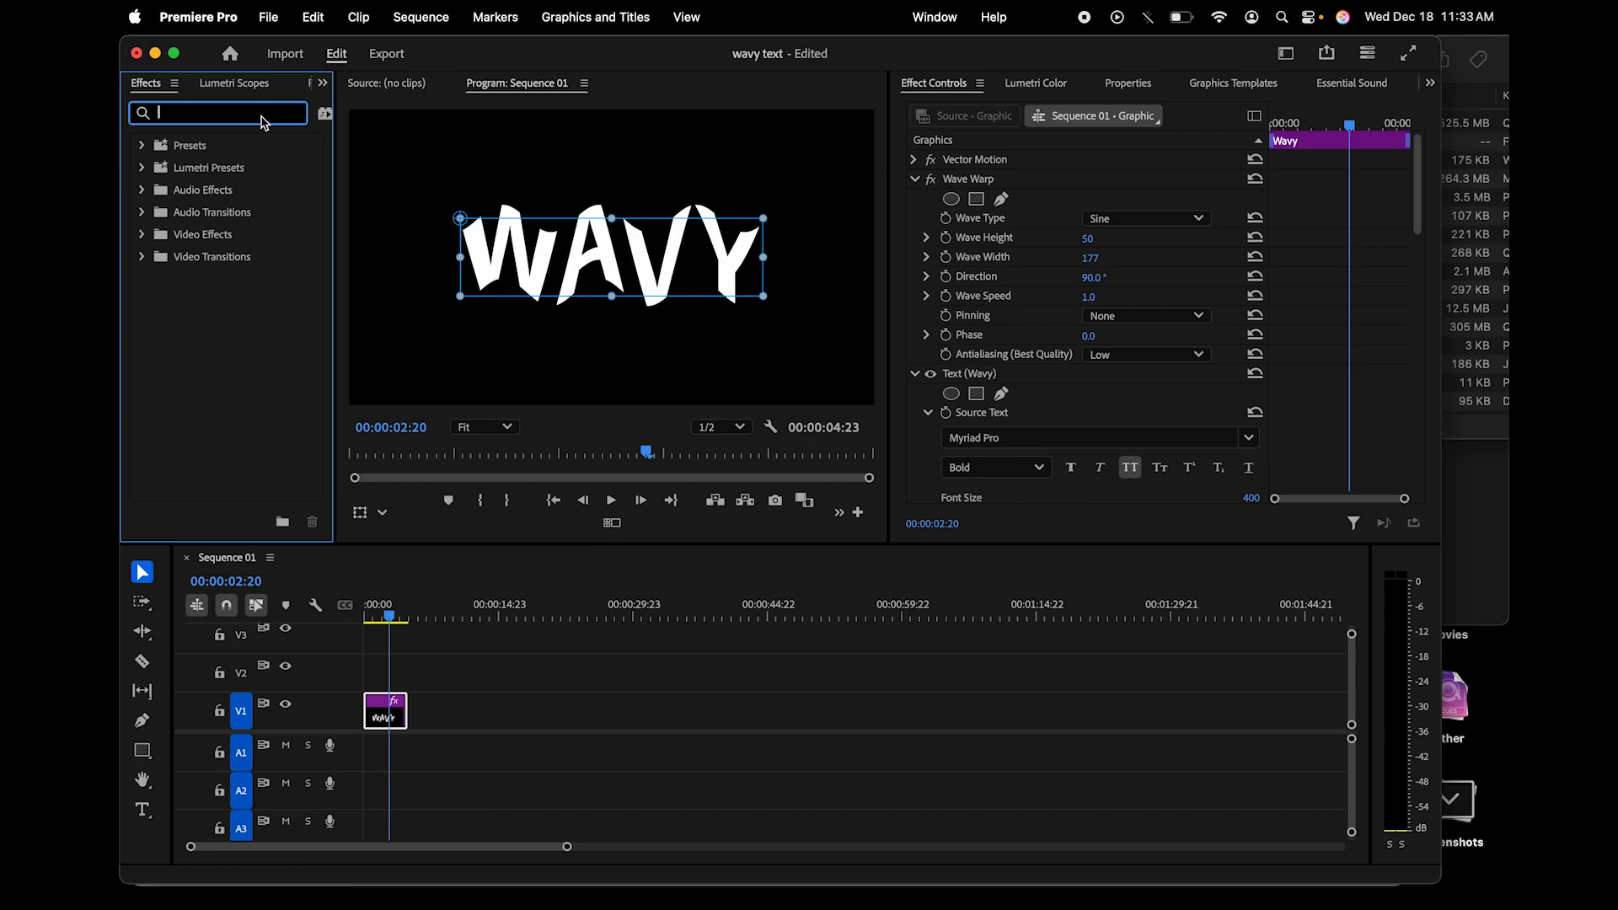
text(gra)
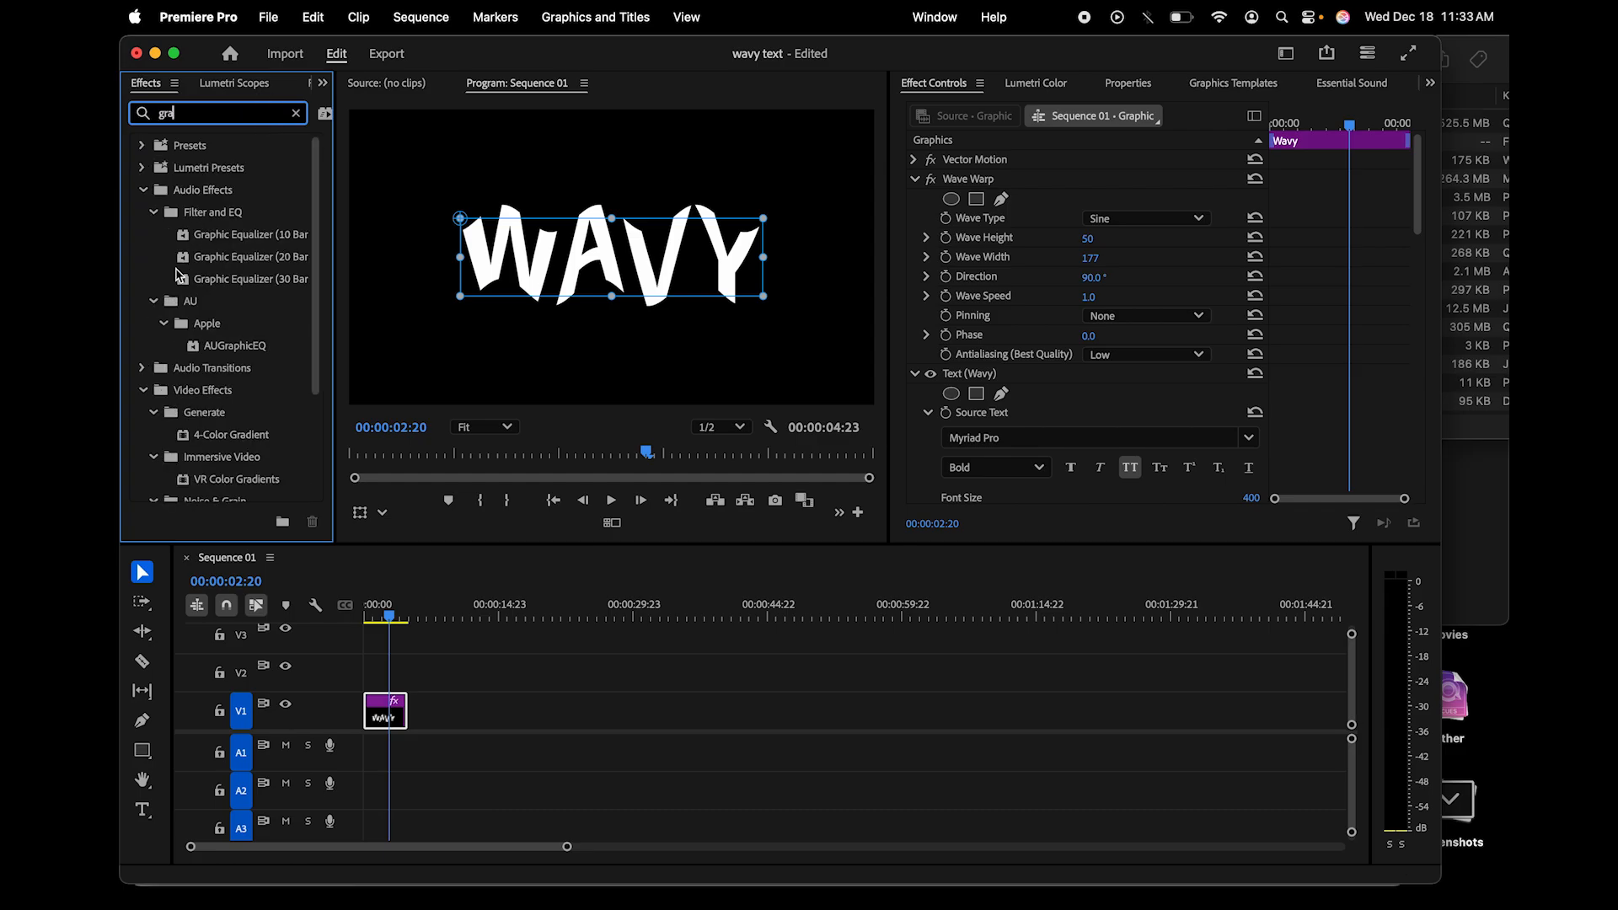
mouse_move(218, 437)
mouse_down()
mouse_move(289, 671)
mouse_move(384, 712)
mouse_up()
key(space)
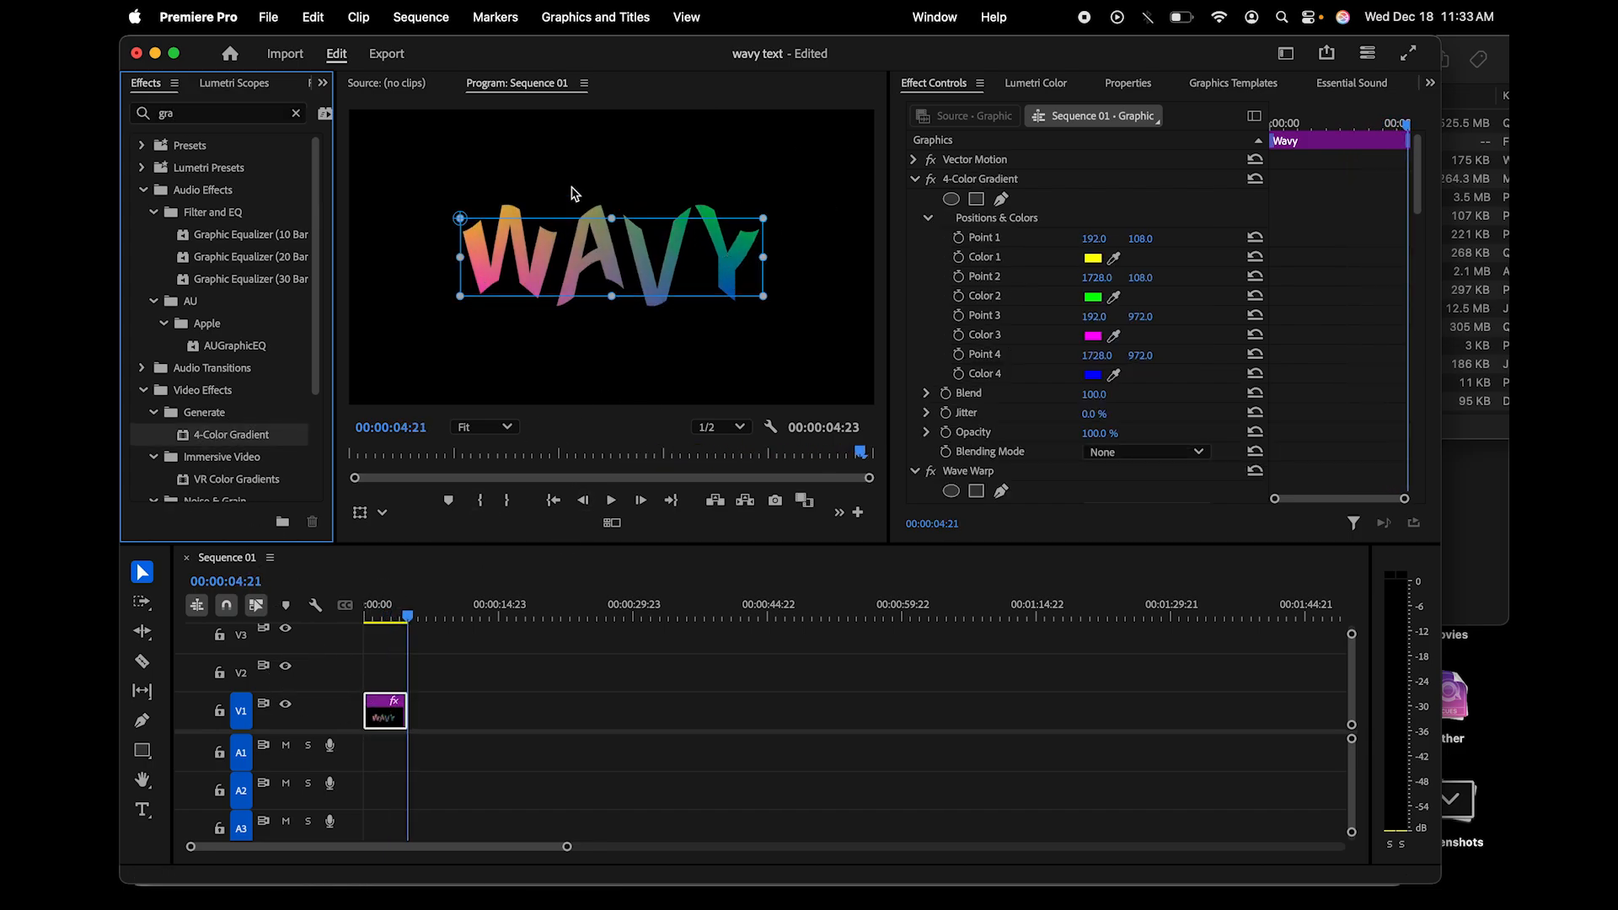
click(406, 621)
drag(405, 621, 325, 621)
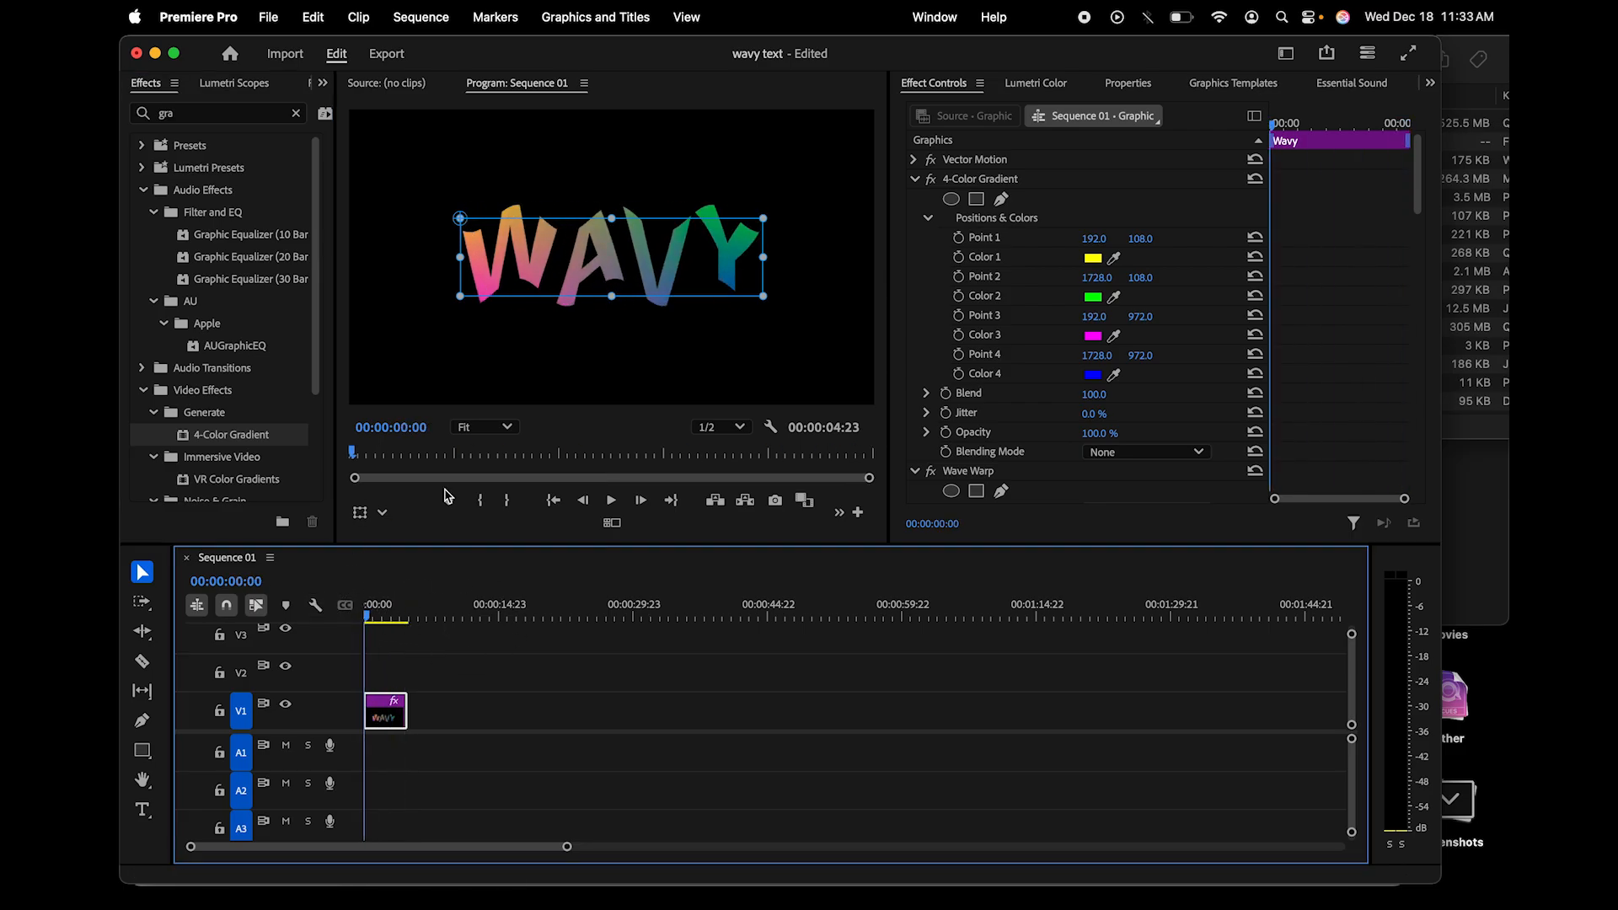
key(space)
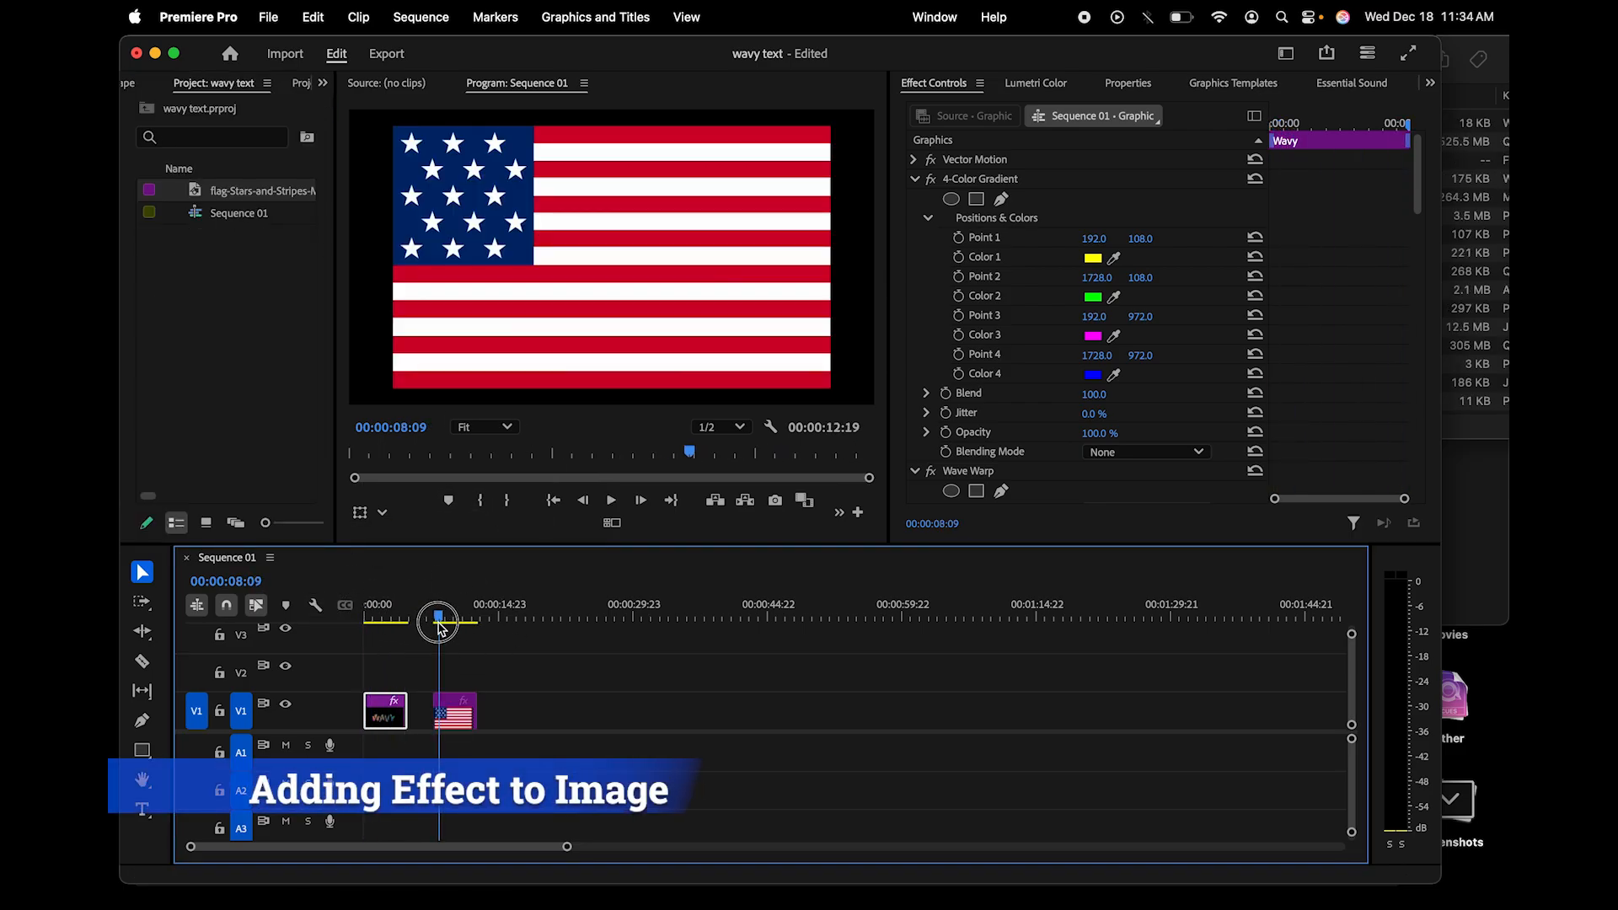
- Place the playhead at 00:00:08:14 over the flag image and apply the Wave Warp effect to its clip
drag(433, 624, 441, 628)
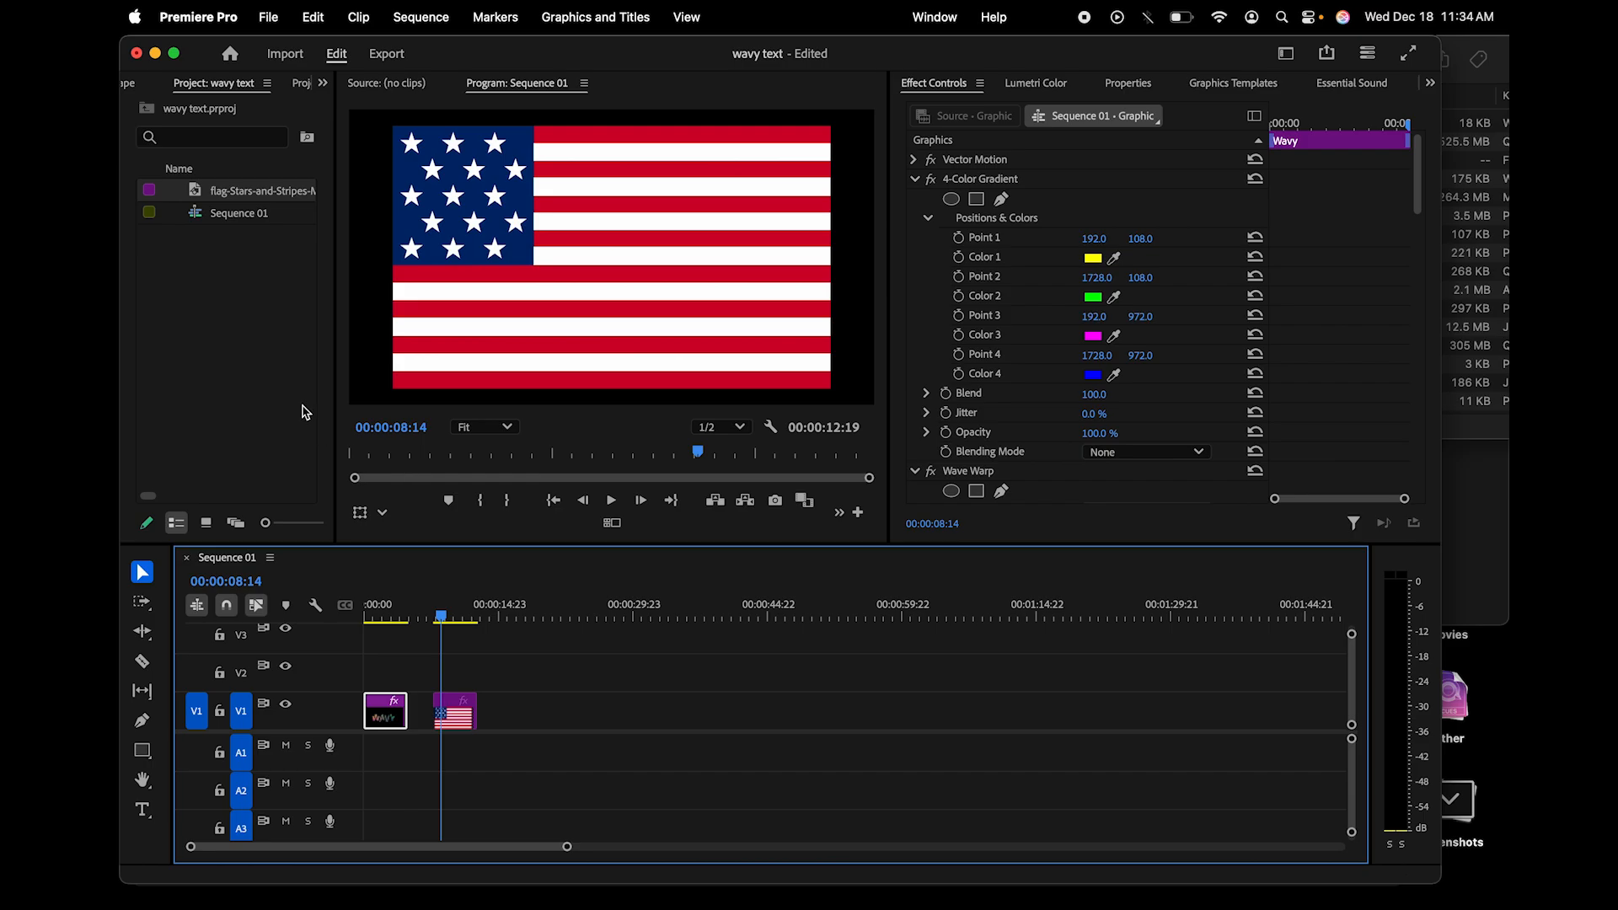
click(255, 143)
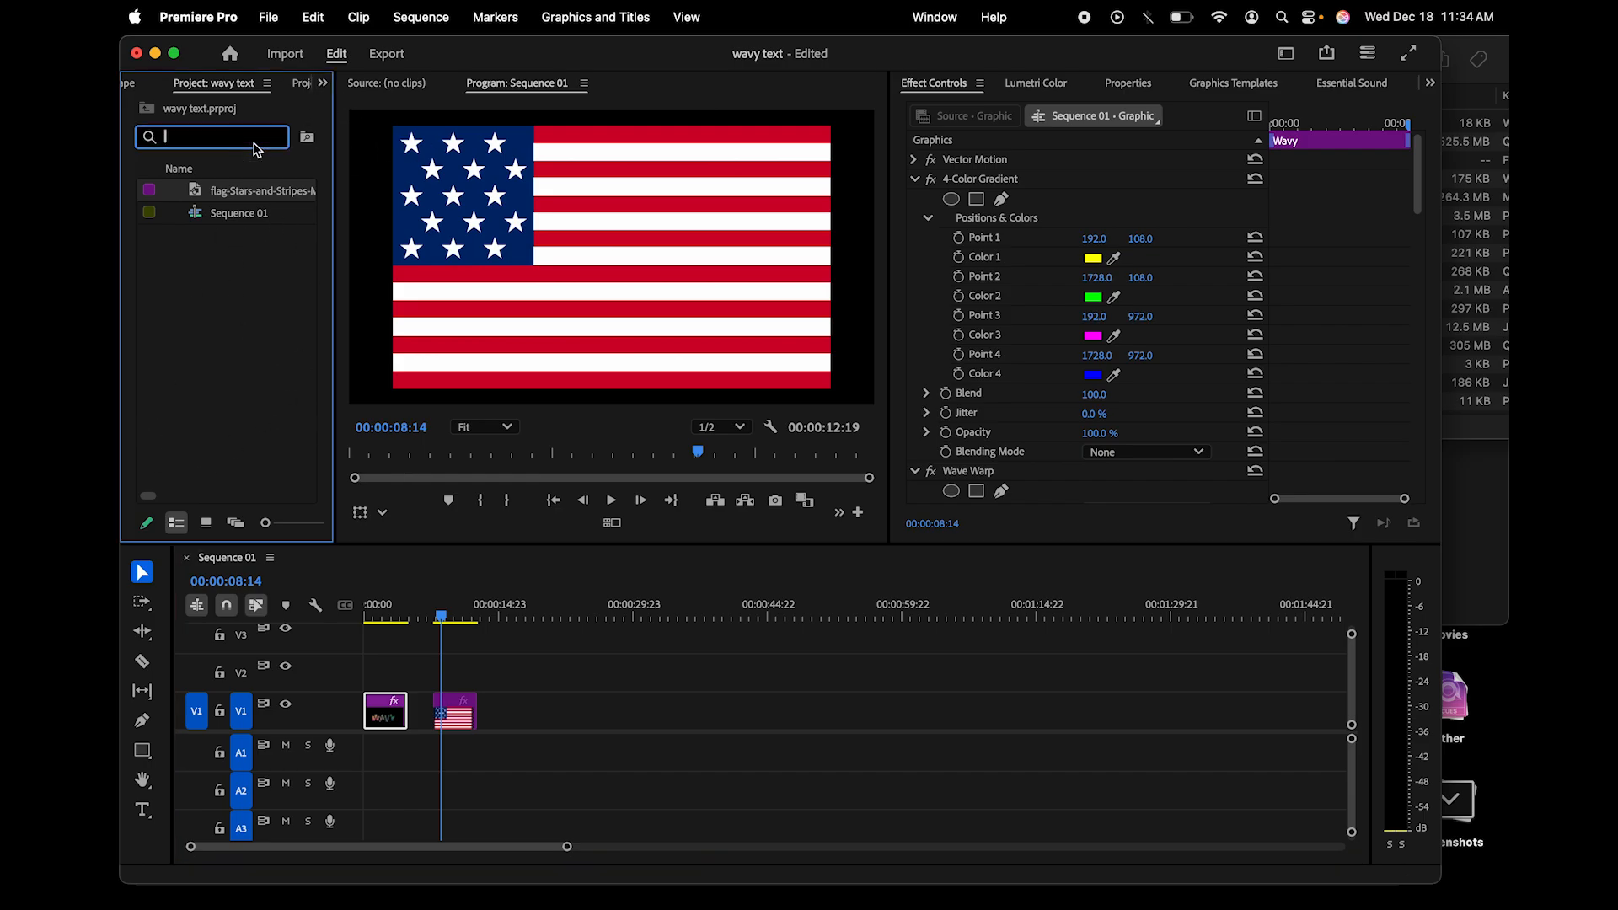
text(wa)
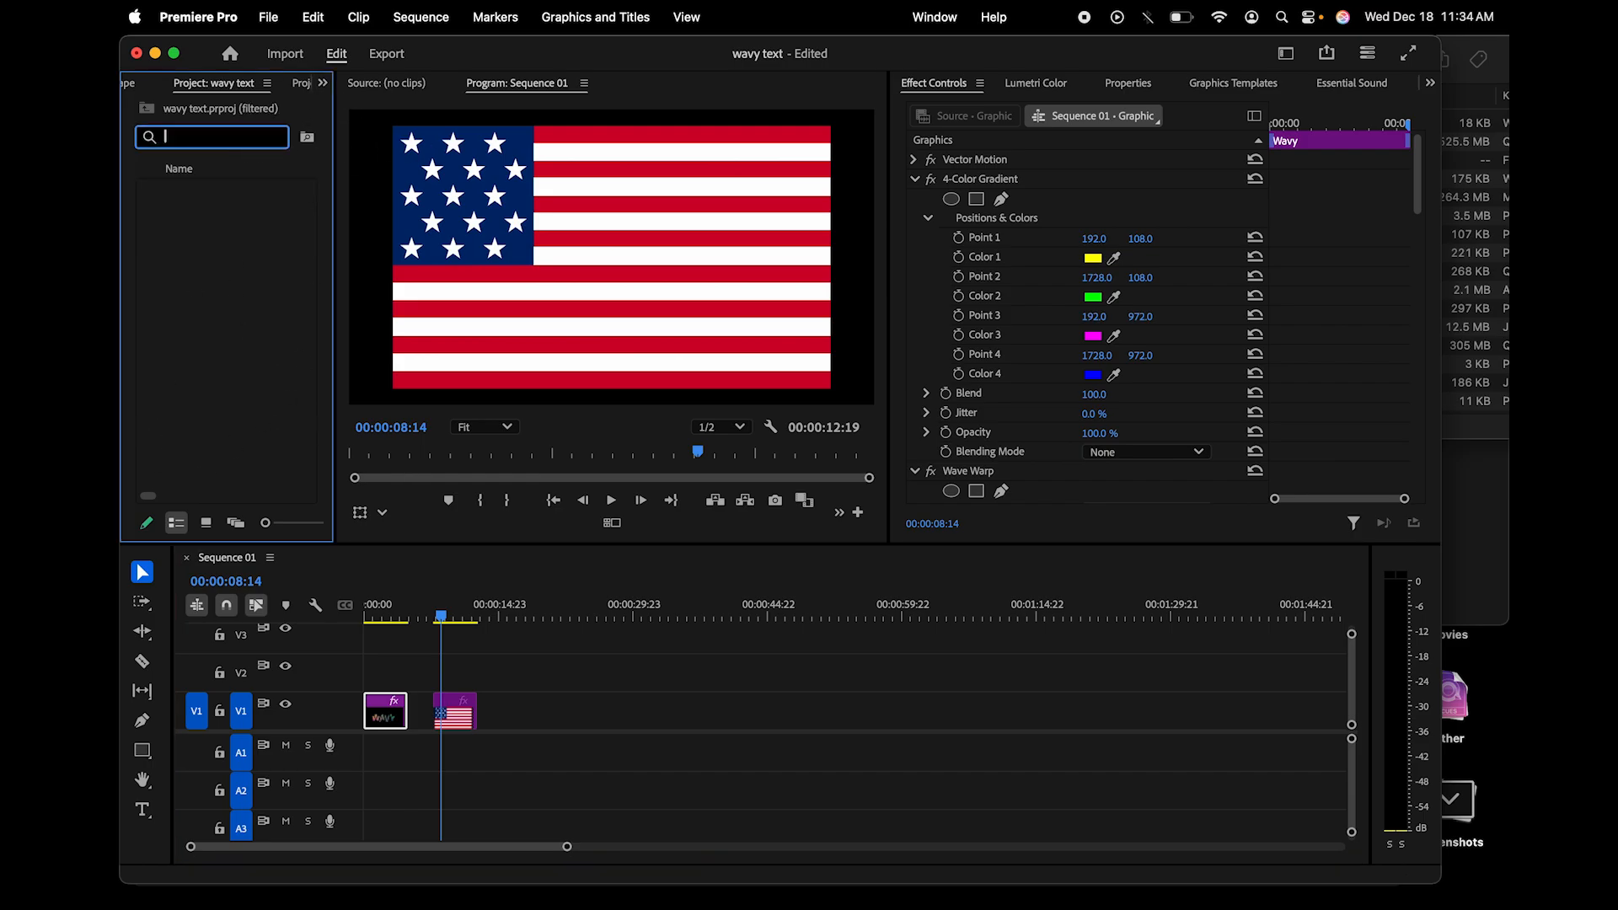
click(323, 83)
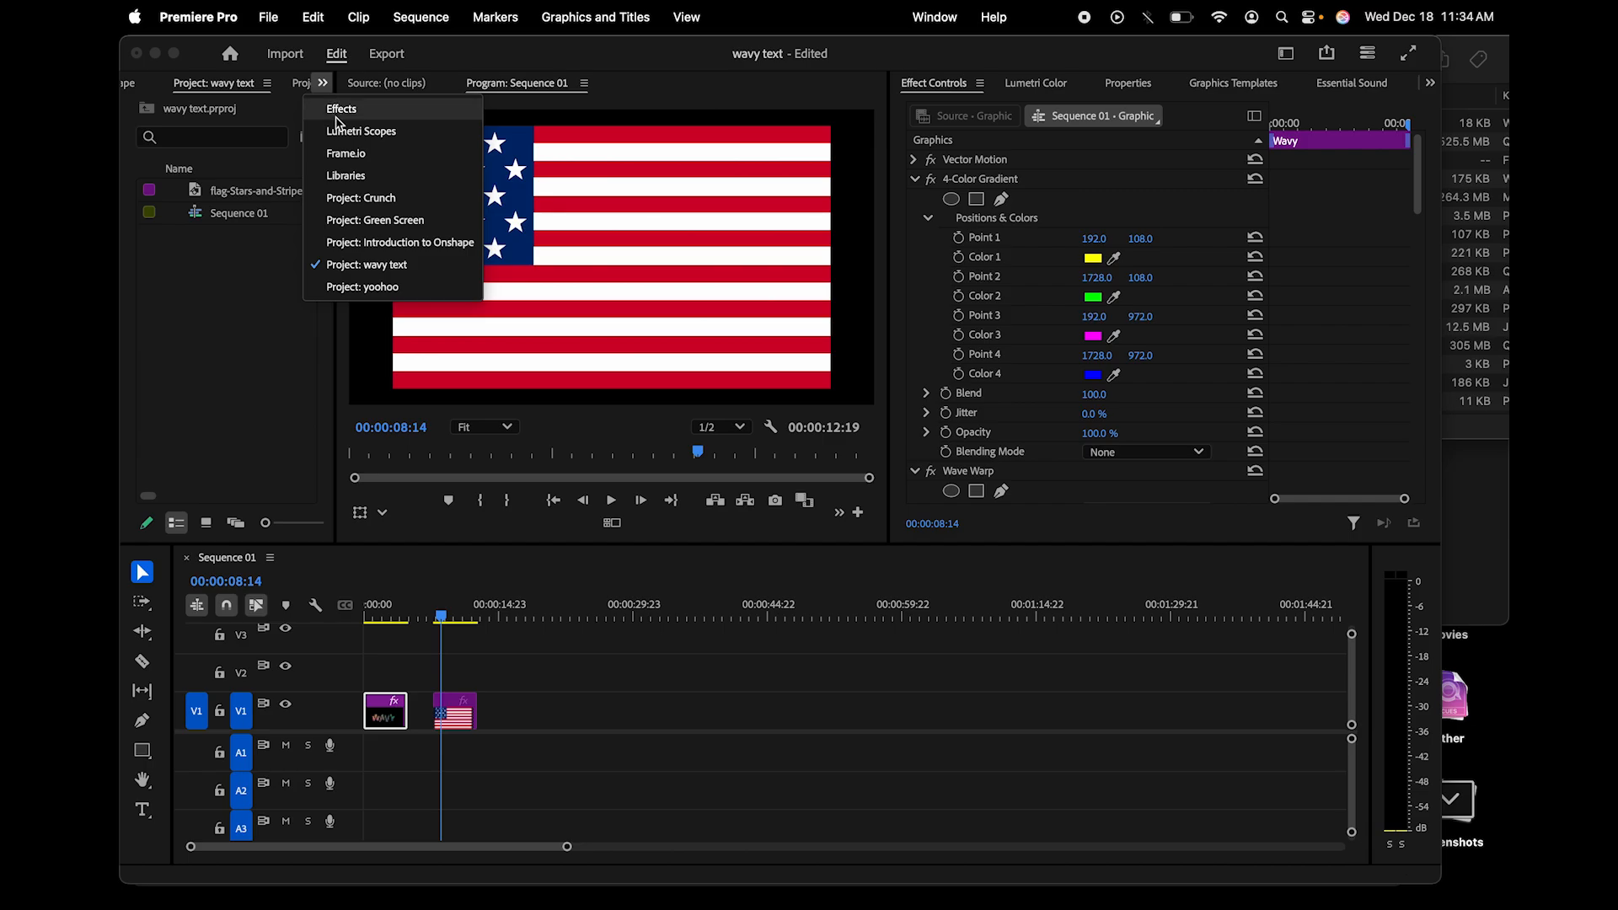
click(349, 109)
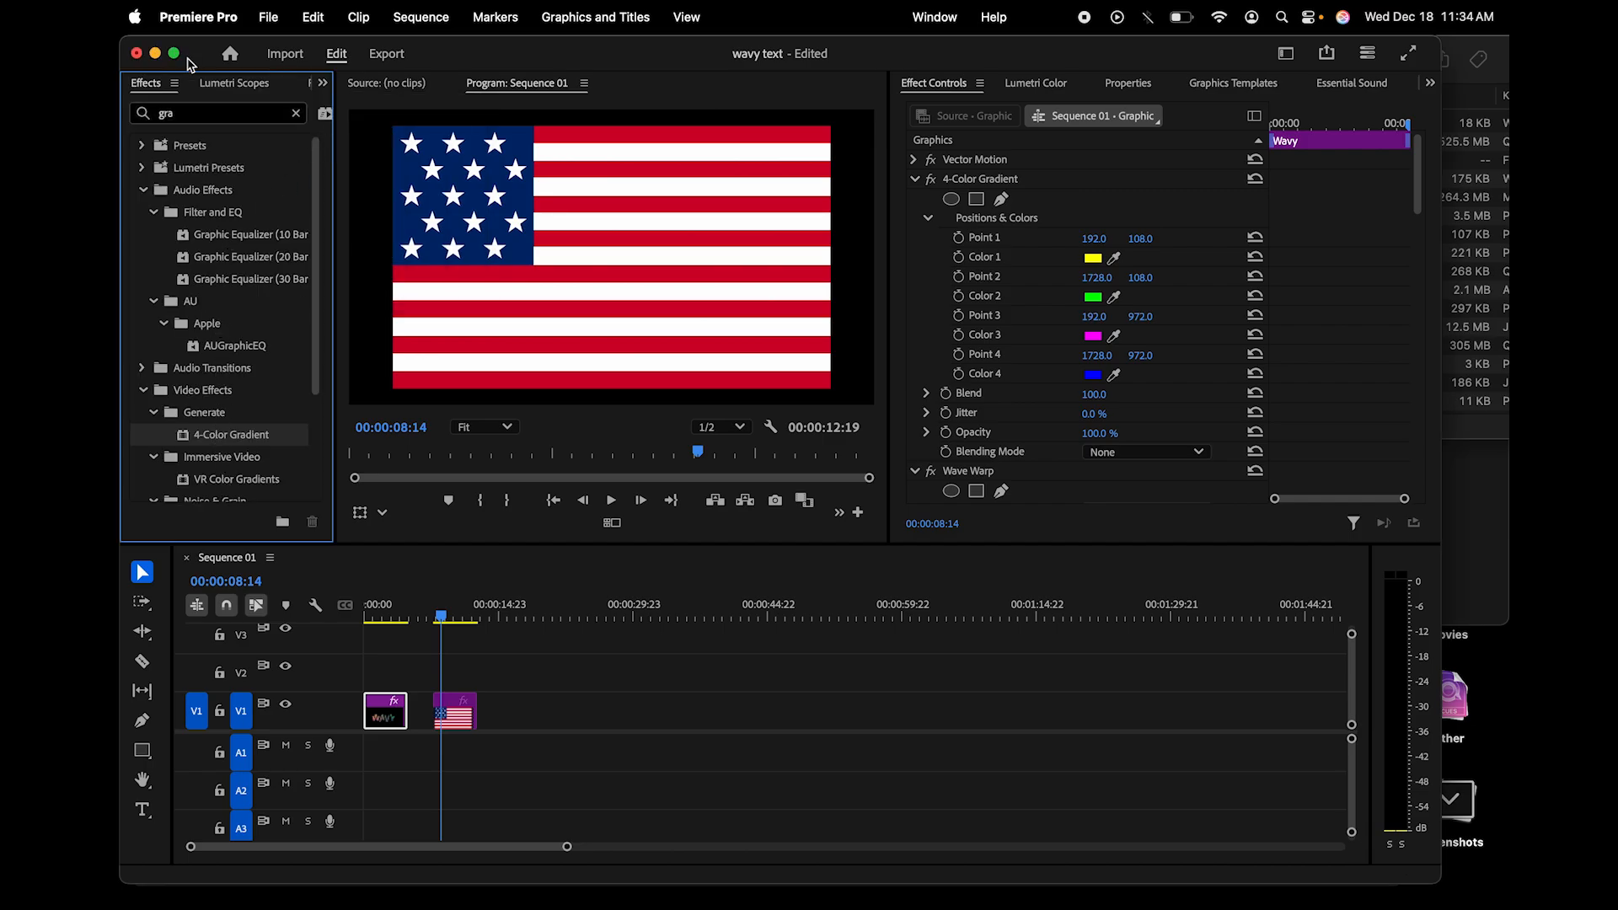
double_click(204, 117)
text(wave war)
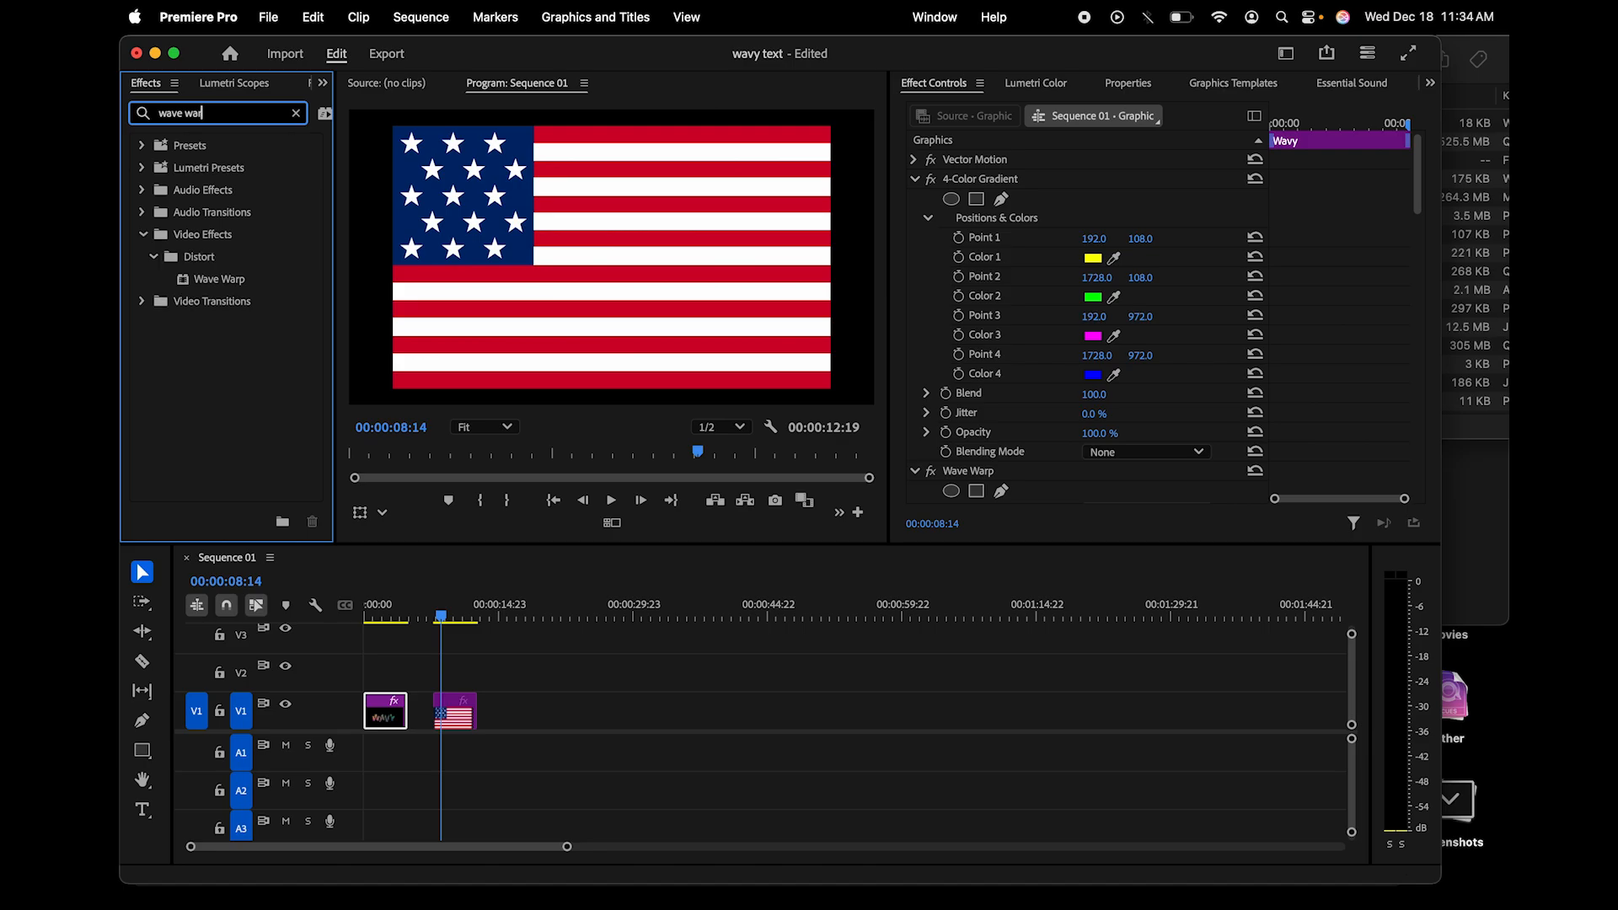
drag(219, 279, 455, 712)
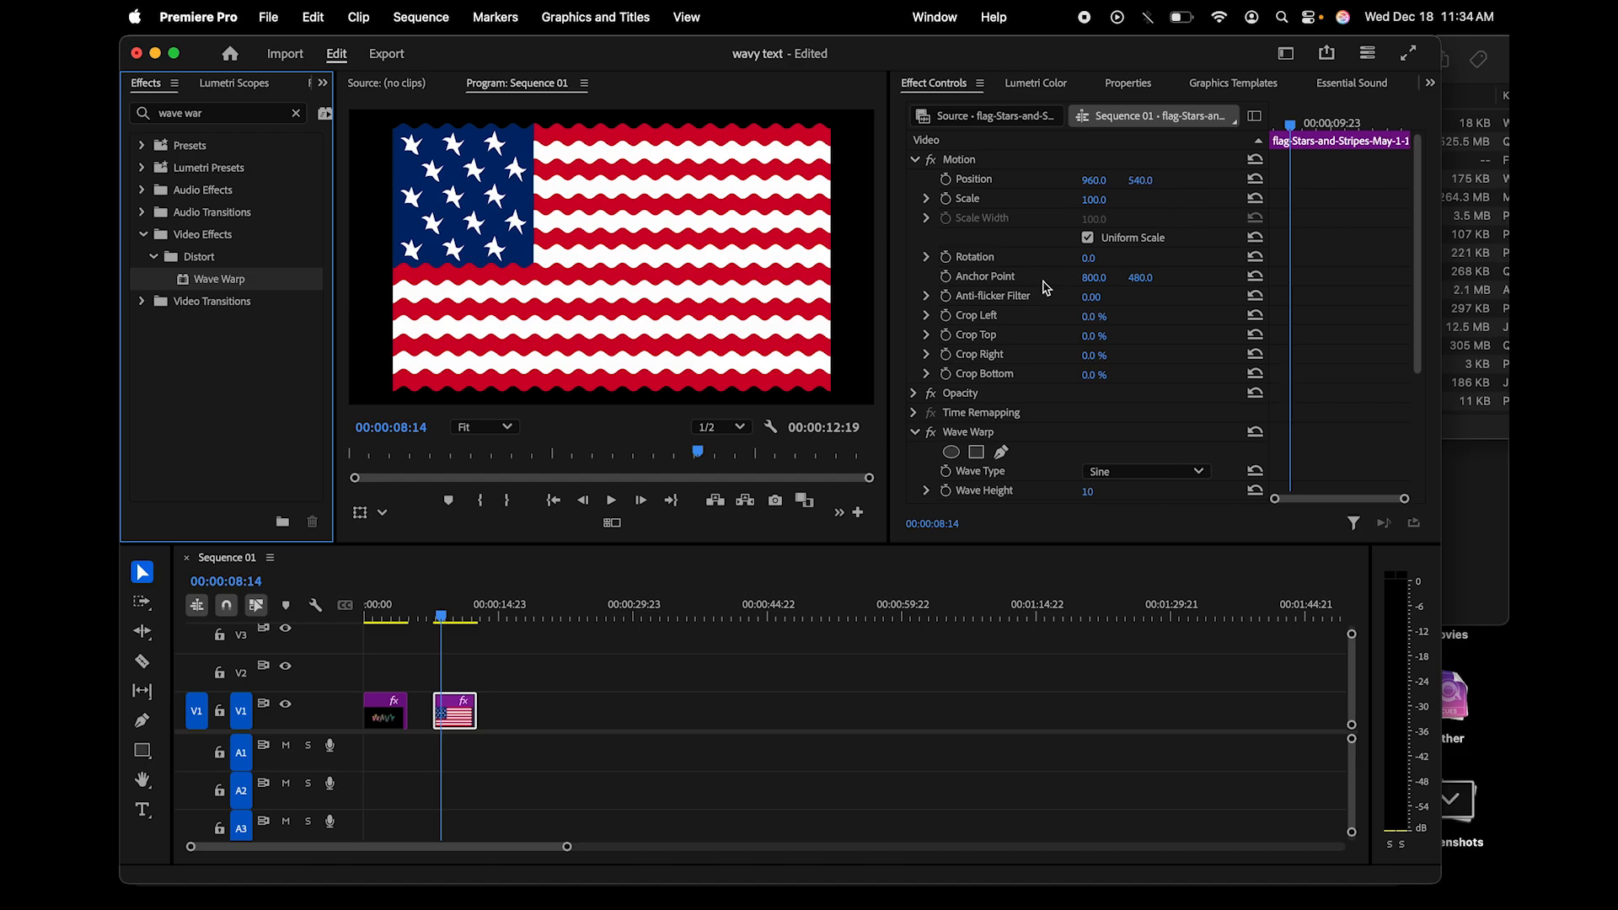
- Set the flag's Wave Warp to Wave Height 80 and Wave Width 756, and play back the waving flag
scroll(1038, 412, down, 3)
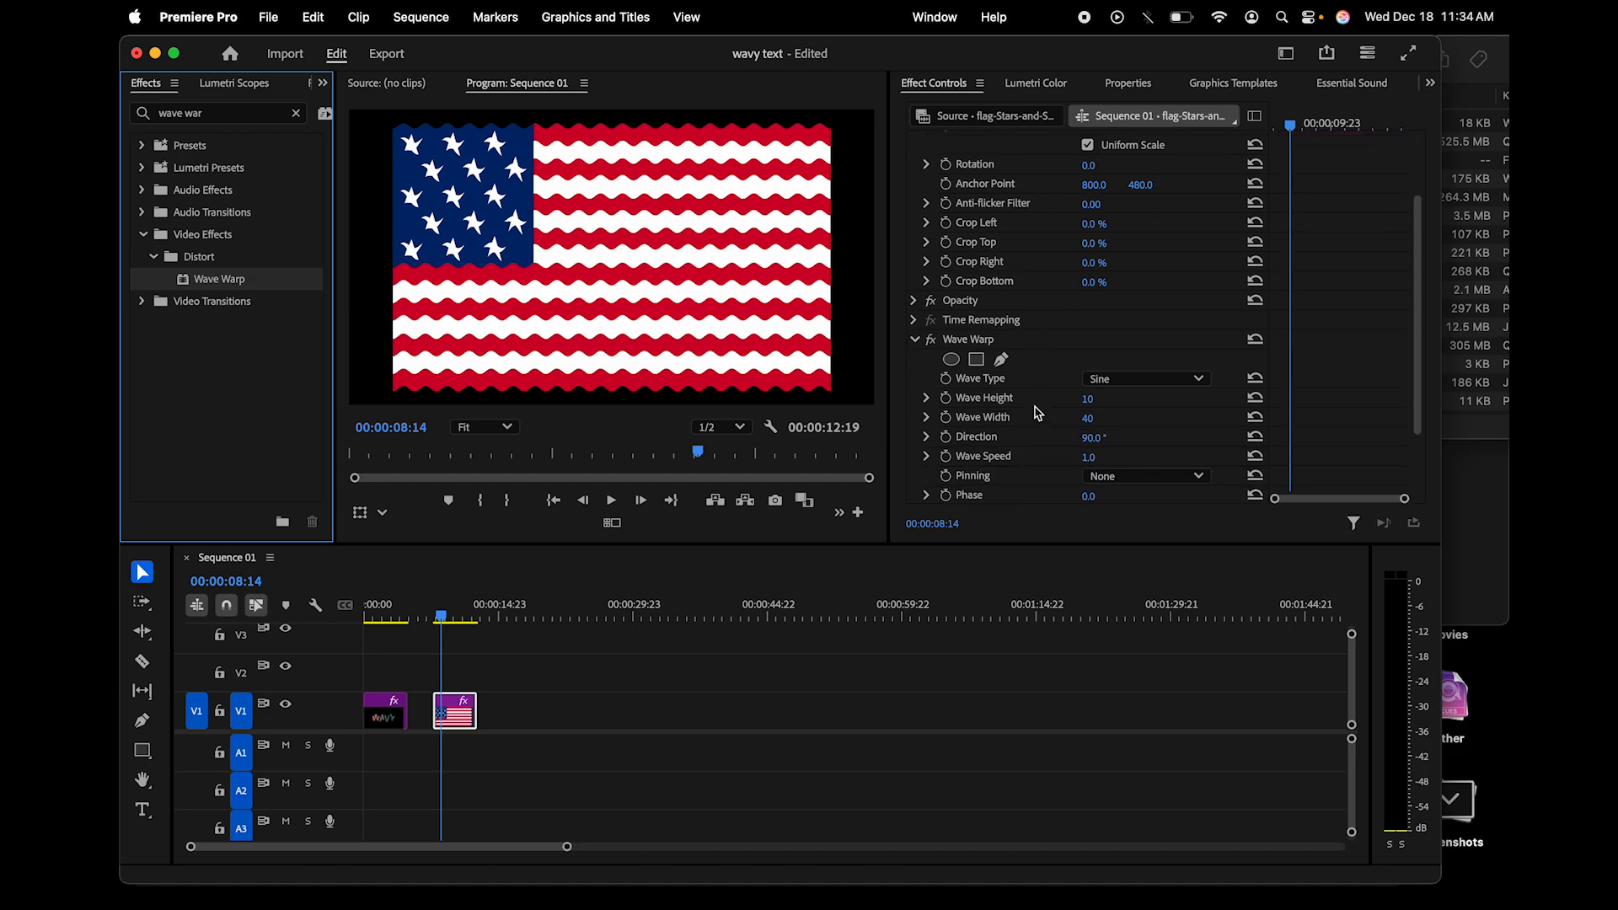
drag(1086, 401, 1252, 418)
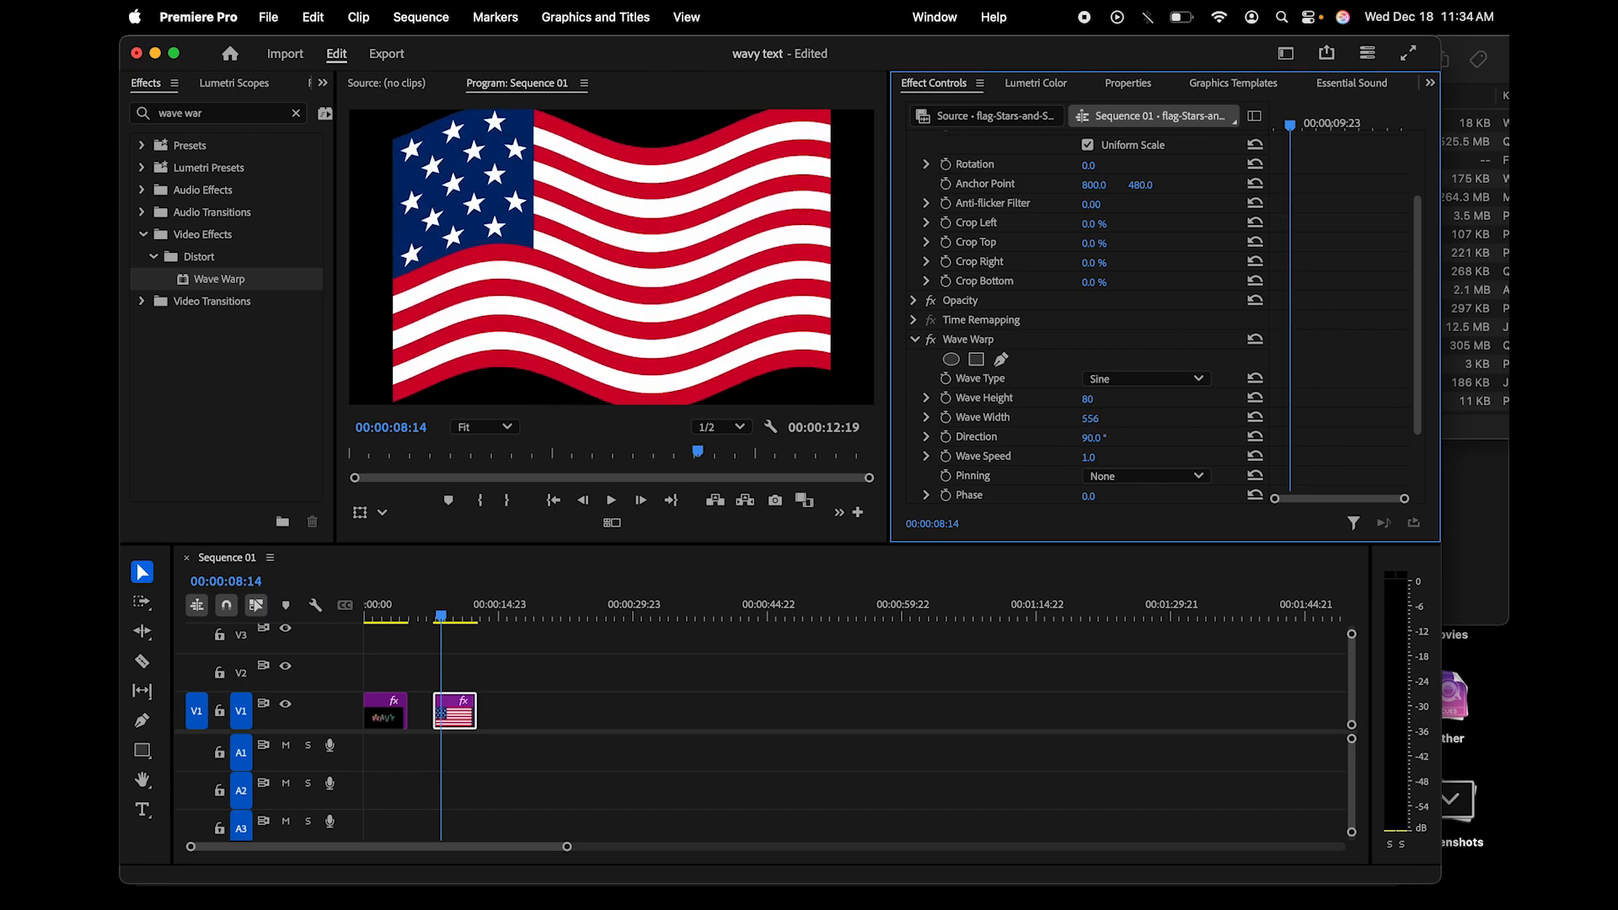
key(space)
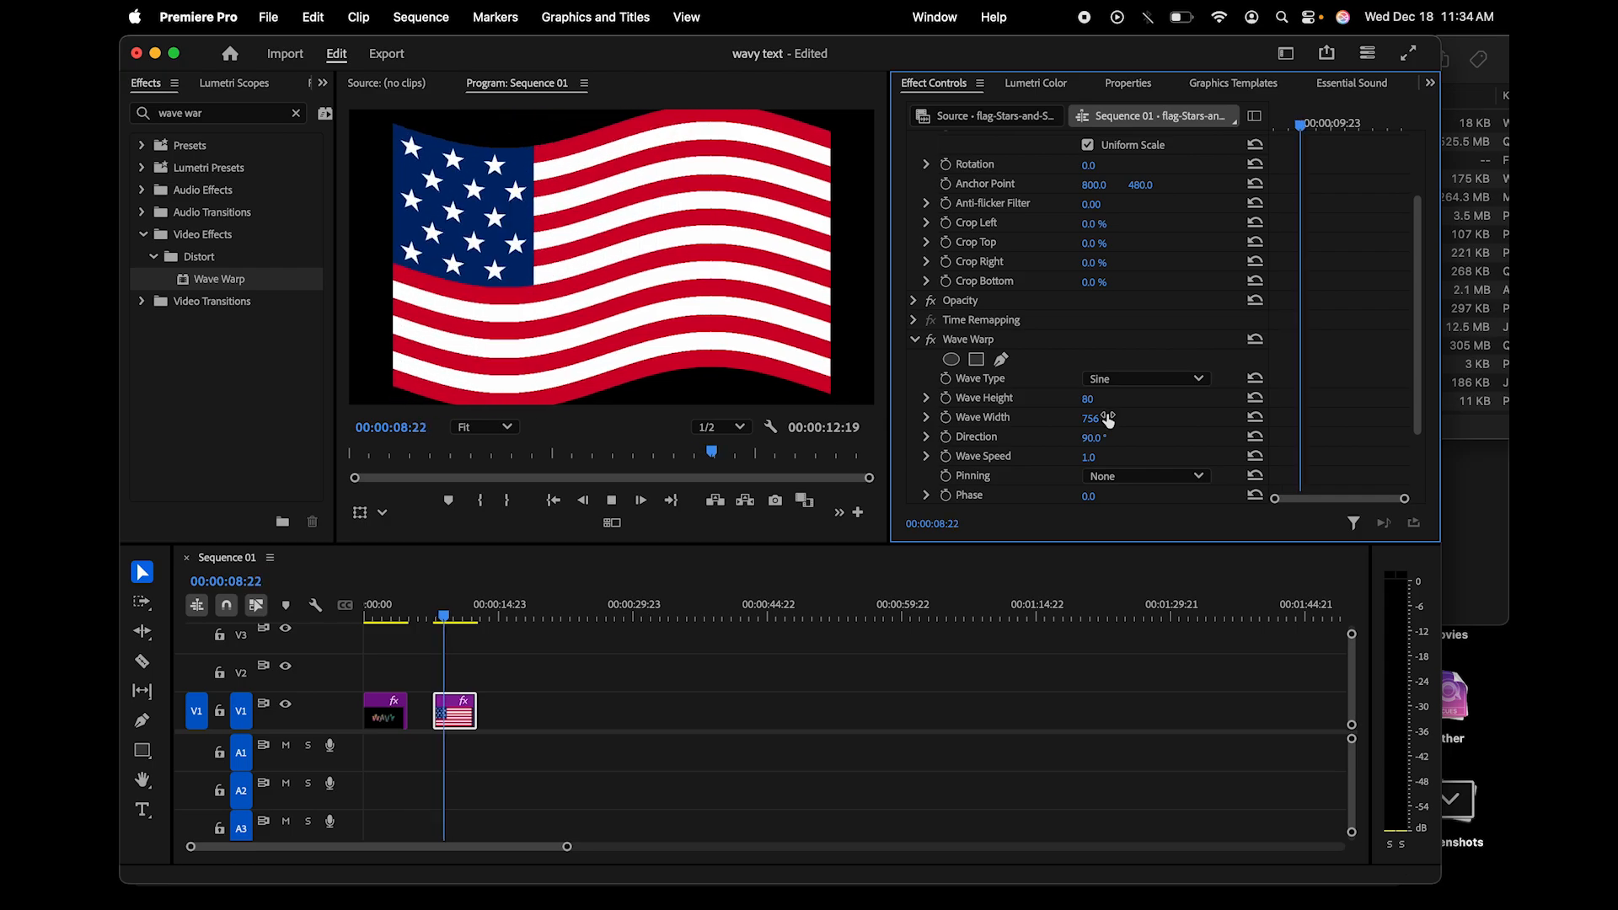